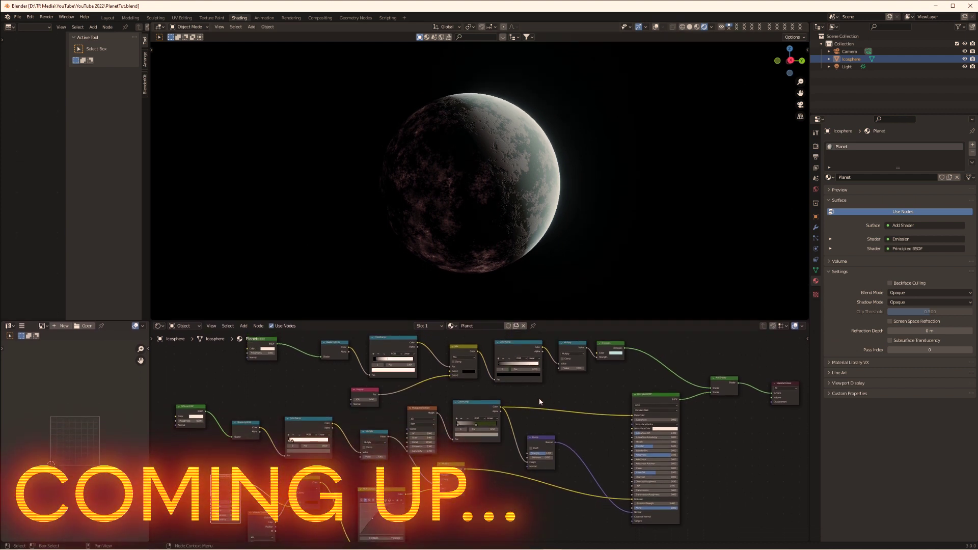
# Step: Recolour the planet's atmosphere emission to pale violet and adjust the glow strength with the Math node feeding it
pyautogui.scroll(-2, 573, 398)
pyautogui.scroll(1, 573, 397)
pyautogui.keyDown('shift'); pyautogui.scroll(-1, 576, 398); pyautogui.keyUp('shift')
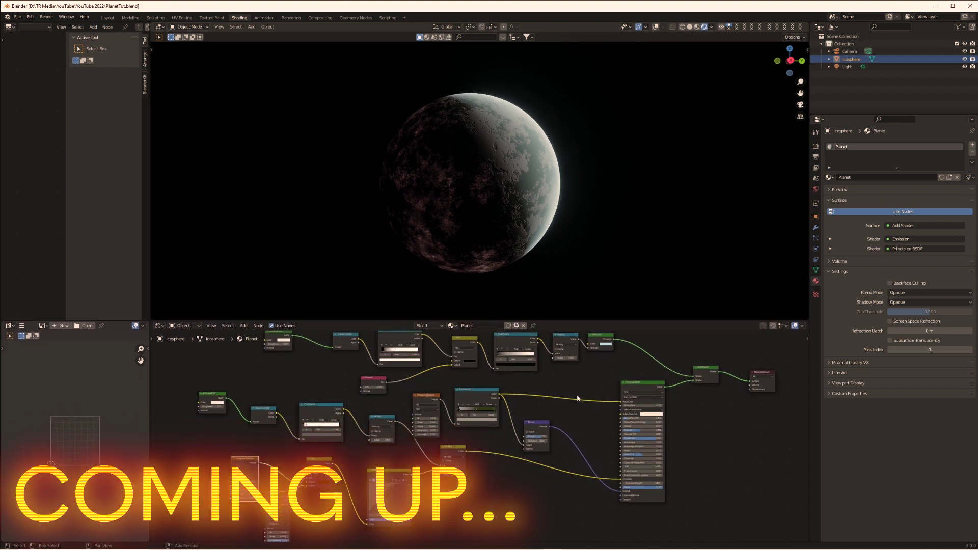
pyautogui.scroll(-1, 578, 399)
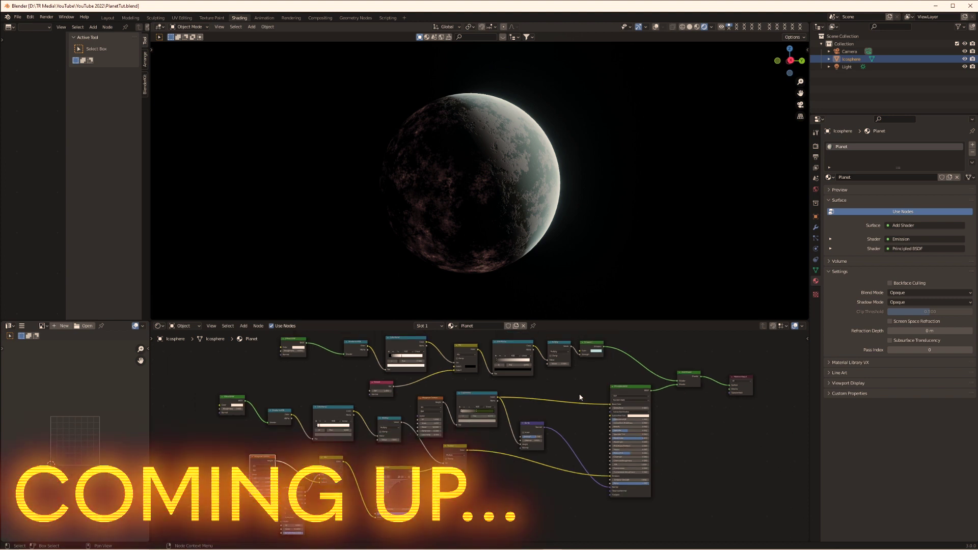
pyautogui.moveTo(659, 185); pyautogui.dragTo(688, 181, button='middle')
pyautogui.moveTo(562, 364)
pyautogui.mouseDown()
pyautogui.moveTo(607, 365)
pyautogui.moveTo(572, 365)
pyautogui.mouseUp()
pyautogui.click(596, 351)
pyautogui.moveTo(610, 306)
pyautogui.mouseDown()
pyautogui.moveTo(602, 327)
pyautogui.moveTo(595, 321)
pyautogui.moveTo(605, 327)
pyautogui.moveTo(604, 315)
pyautogui.mouseUp()
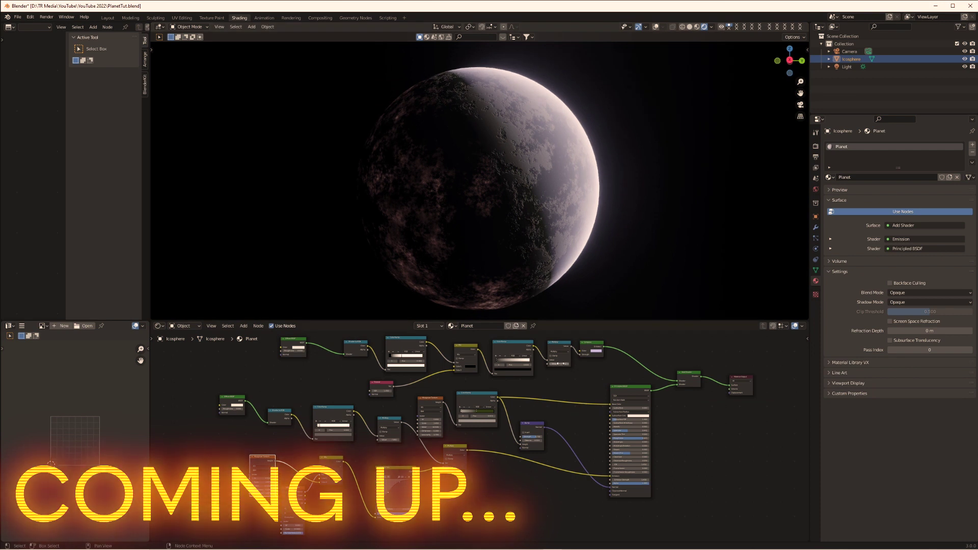
pyautogui.moveTo(561, 364); pyautogui.dragTo(544, 364)
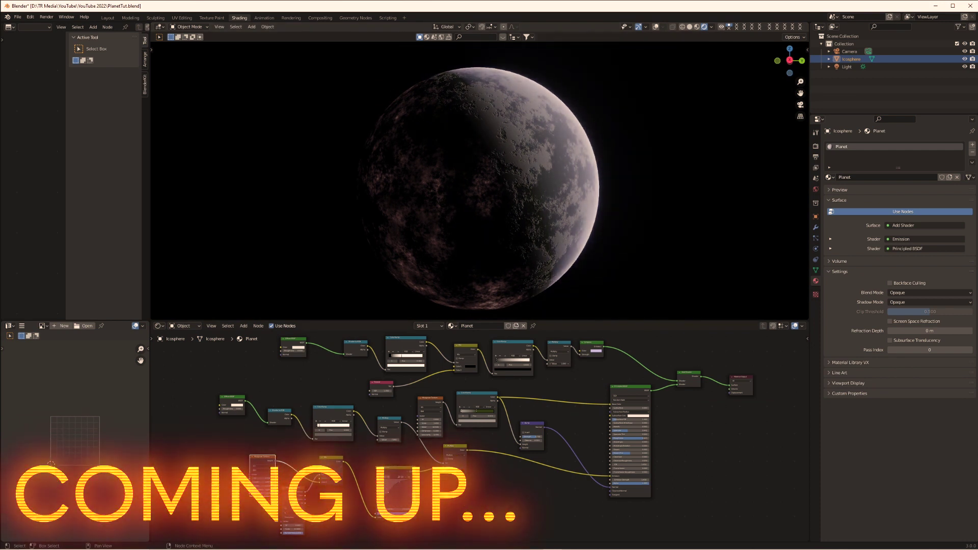
# Step: Adjust the Math node between the lower ColorRamp and the texture node to brighten the pattern on the planet's dark side
pyautogui.scroll(-1, 479, 259)
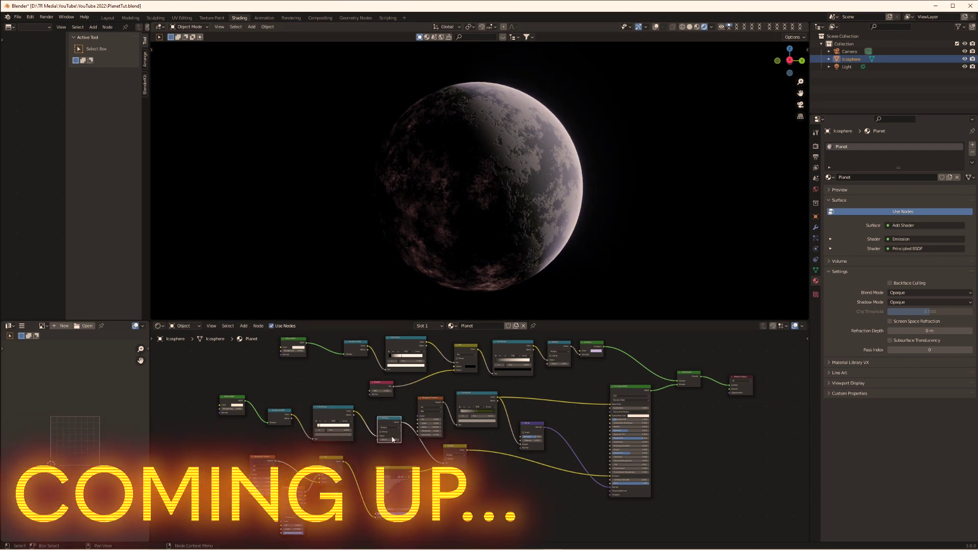
pyautogui.moveTo(390, 440)
pyautogui.mouseDown()
pyautogui.moveTo(399, 439)
pyautogui.moveTo(380, 440)
pyautogui.mouseUp()
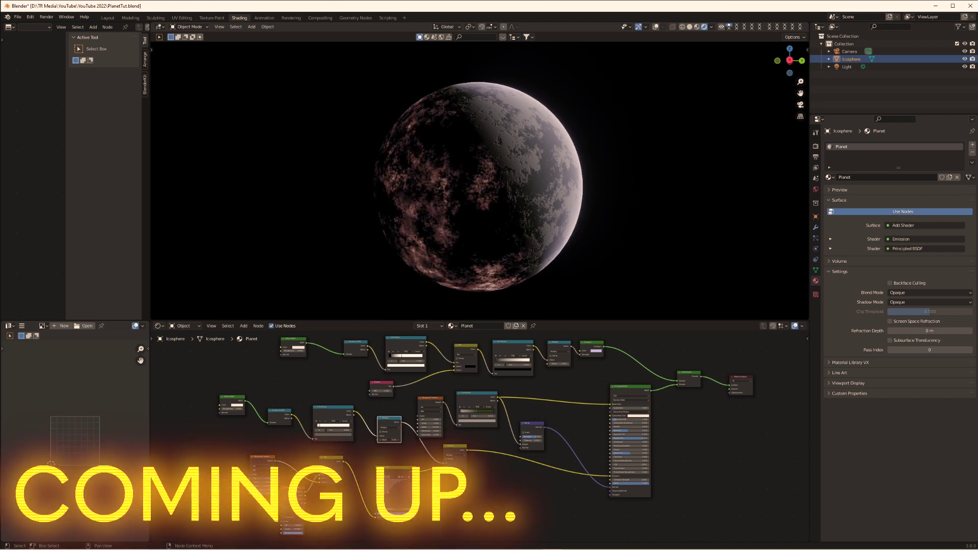
pyautogui.press('r')
pyautogui.press('r')
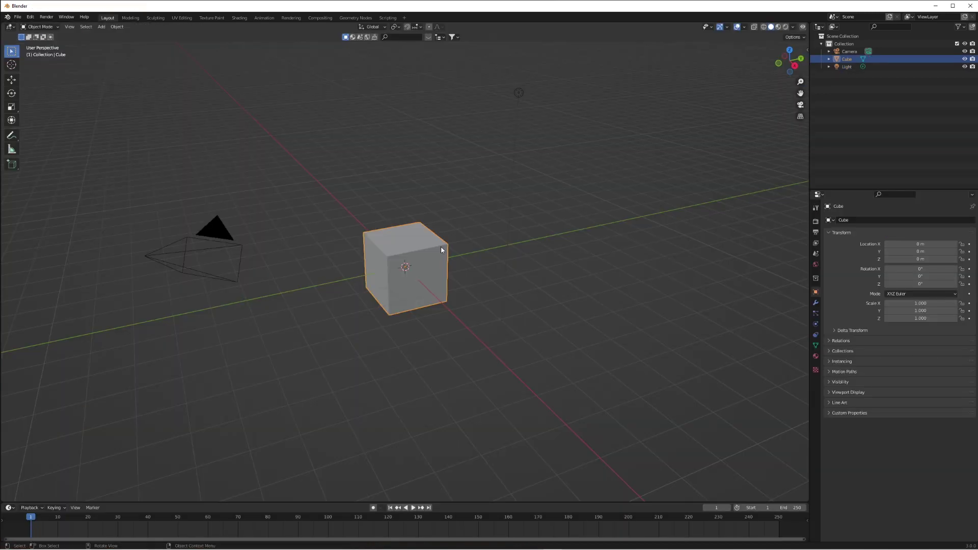
# Step: Open the Shading workspace, change the image editor to a UV Editor, and enlarge the node editor area
pyautogui.click(239, 17)
pyautogui.click(9, 322)
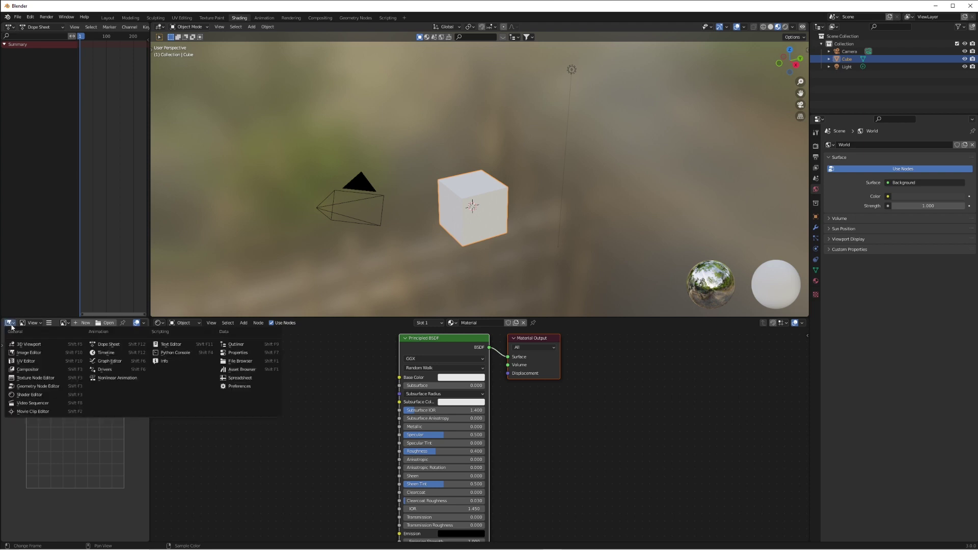
pyautogui.click(30, 361)
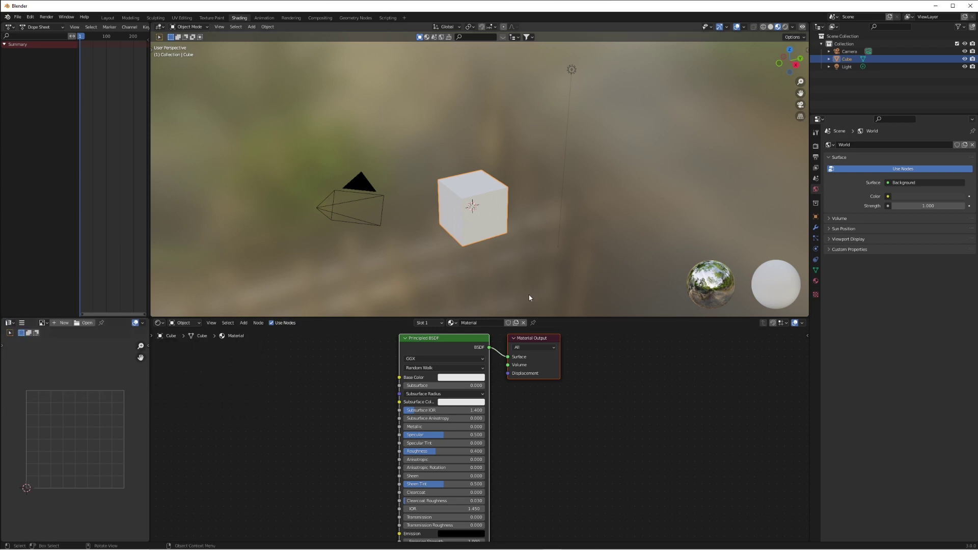
pyautogui.moveTo(519, 317); pyautogui.dragTo(514, 277)
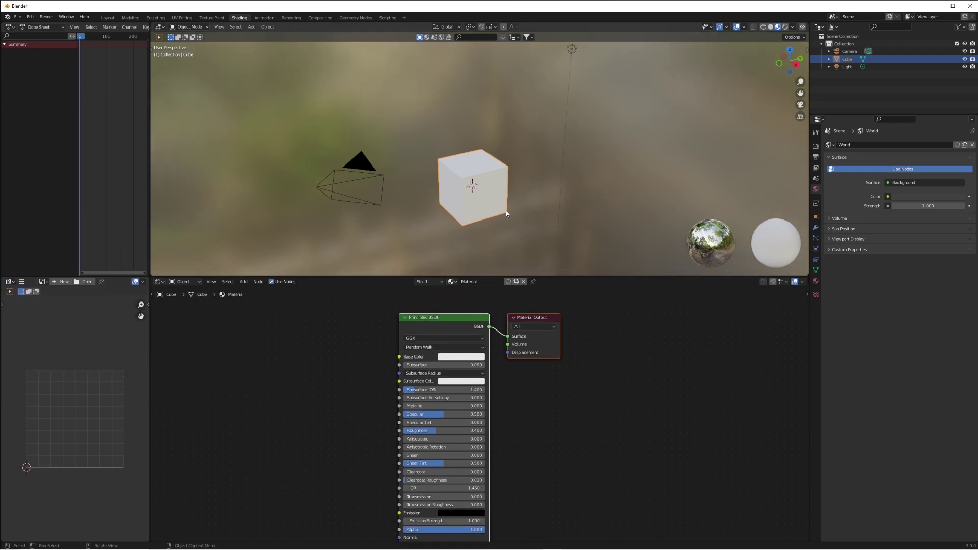
# Step: Delete the default cube and add an ico sphere in its place
pyautogui.press('z')
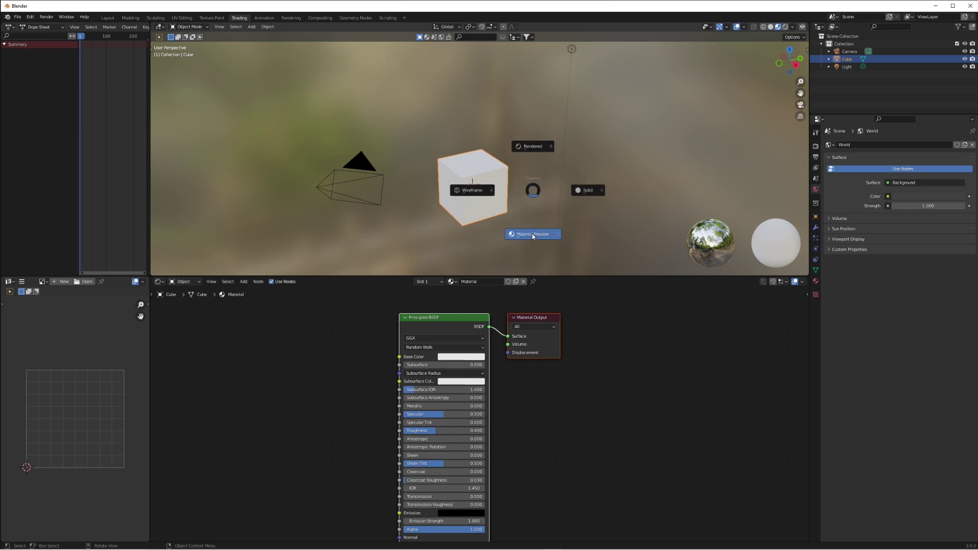
pyautogui.press('Escape')
pyautogui.press('x')
pyautogui.click(453, 165)
pyautogui.hotkey('shift', 'a')
pyautogui.moveTo(481, 179)
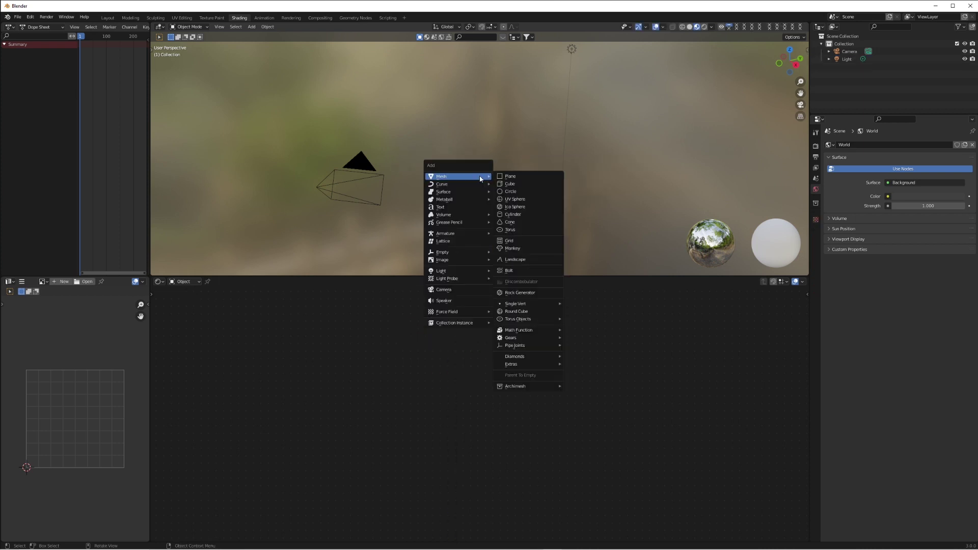
pyautogui.click(520, 206)
# Step: Show the ico sphere in wireframe and set its subdivisions to 5
pyautogui.scroll(3, 507, 208)
pyautogui.keyDown('shift'); pyautogui.moveTo(474, 237); pyautogui.dragTo(478, 188, button='middle'); pyautogui.keyUp('shift')
pyautogui.press('z')
pyautogui.click(437, 178)
pyautogui.scroll(3, 437, 178)
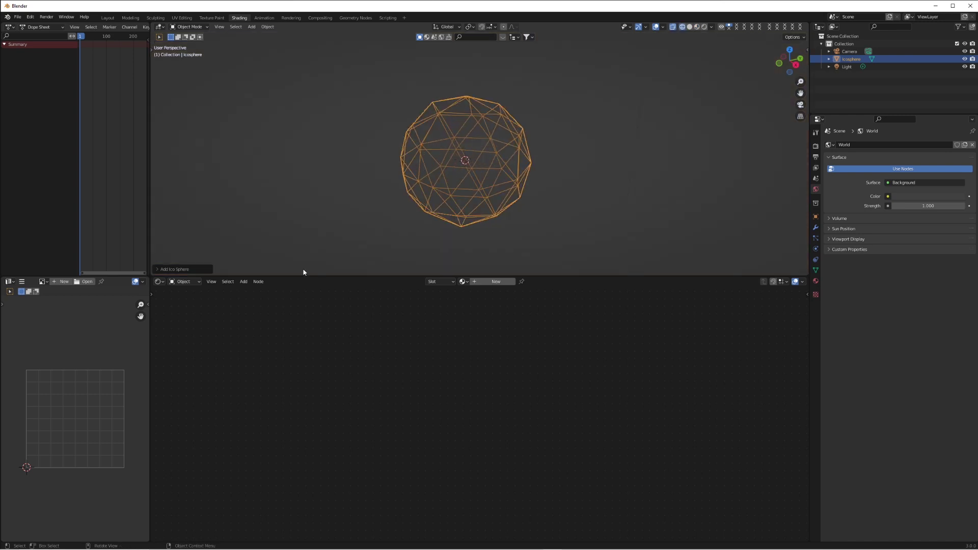
pyautogui.click(157, 269)
pyautogui.click(253, 195)
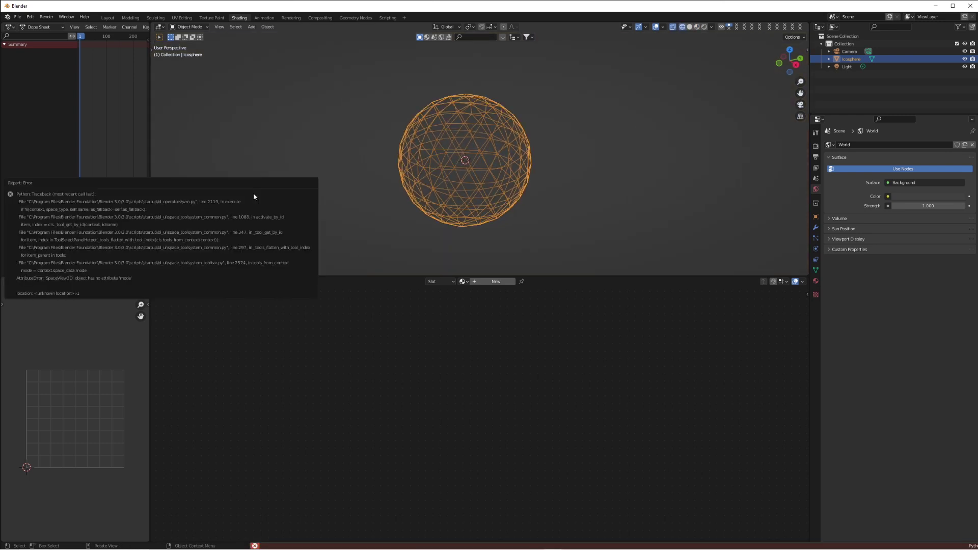
pyautogui.click(256, 194)
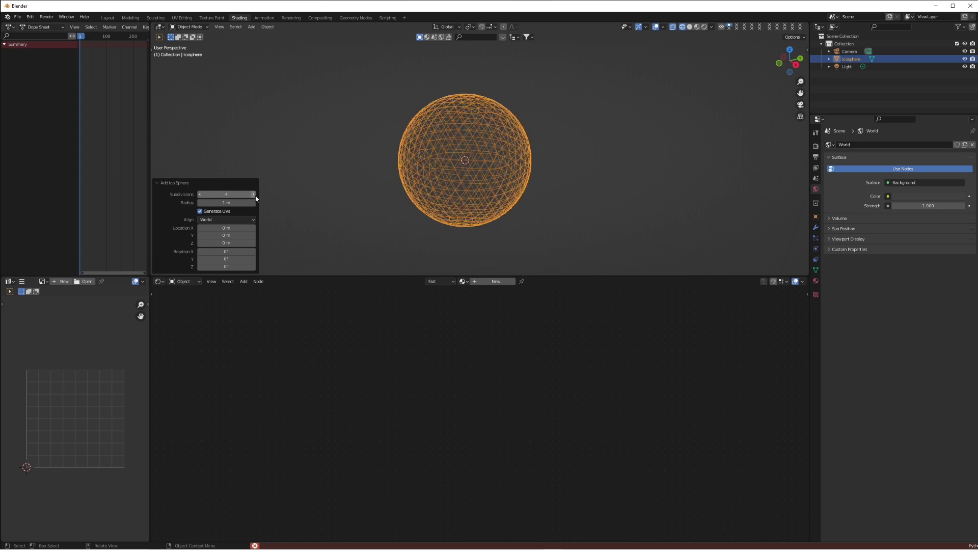
pyautogui.click(254, 194)
# Step: Return the viewport to Material Preview and shade the ico sphere smooth
pyautogui.press('z')
pyautogui.click(520, 220)
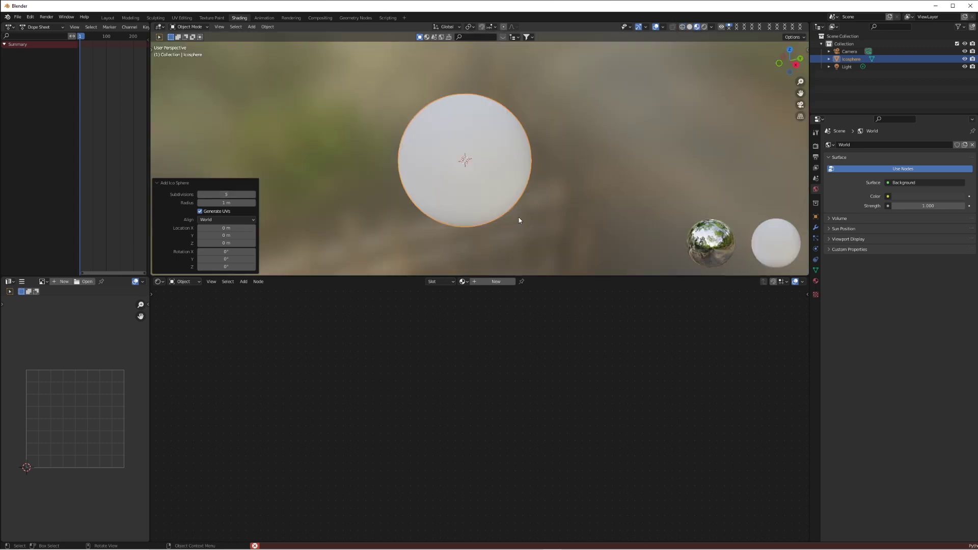
pyautogui.rightClick(448, 142)
pyautogui.click(447, 140)
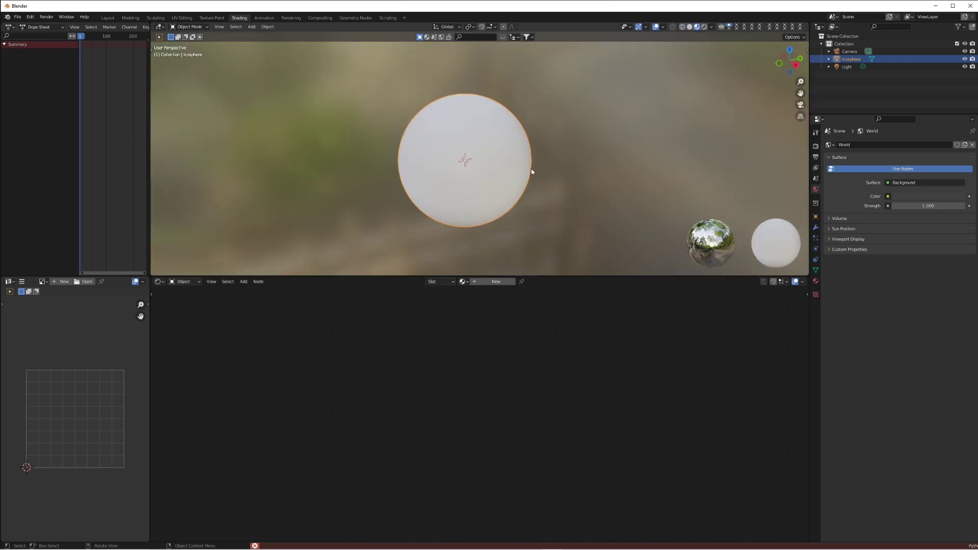
# Step: Enable Bloom and Ambient Occlusion in the Eevee render settings
pyautogui.click(815, 147)
pyautogui.click(835, 209)
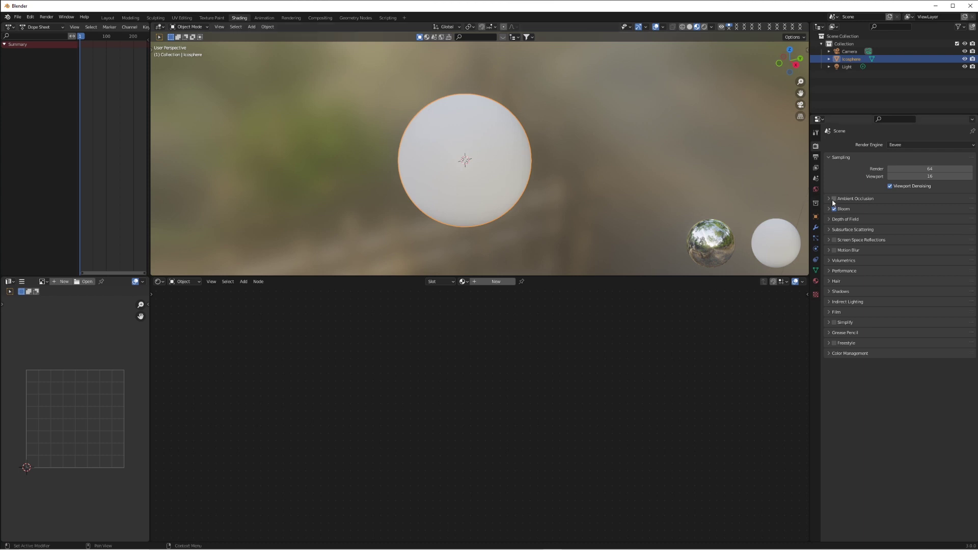
pyautogui.click(835, 199)
pyautogui.click(861, 199)
# Step: Switch the viewport to Rendered shading and set the world background strength to 0
pyautogui.press('z')
pyautogui.click(482, 148)
pyautogui.click(816, 190)
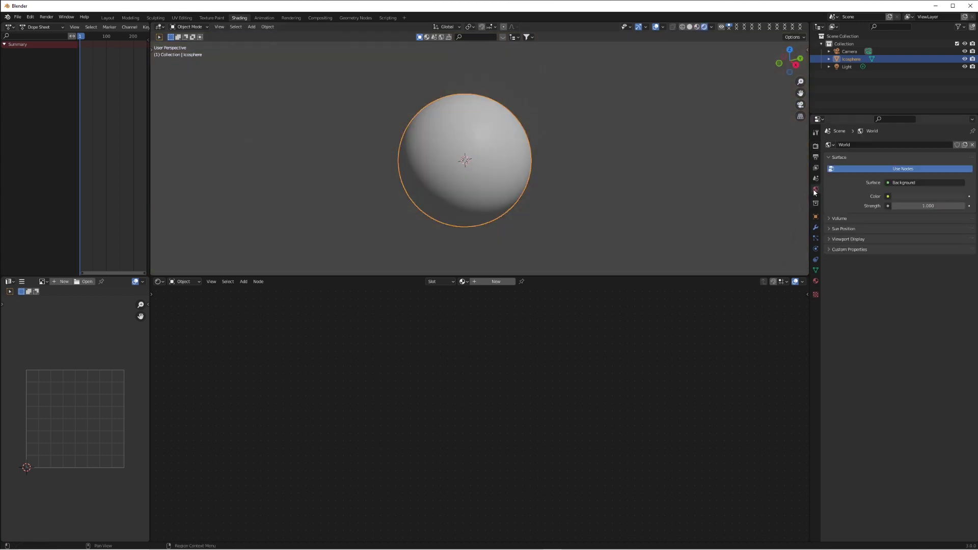
pyautogui.moveTo(943, 205); pyautogui.dragTo(887, 205)
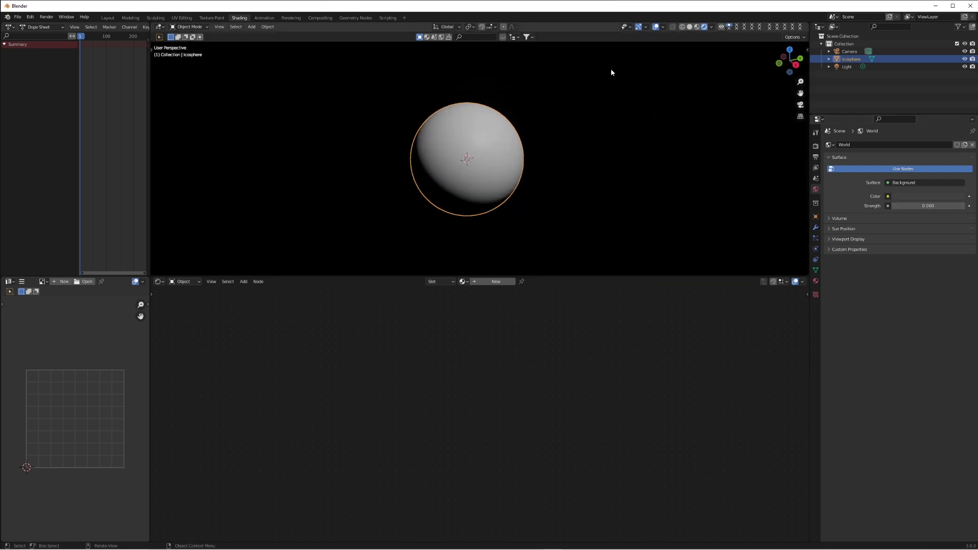
pyautogui.click(656, 26)
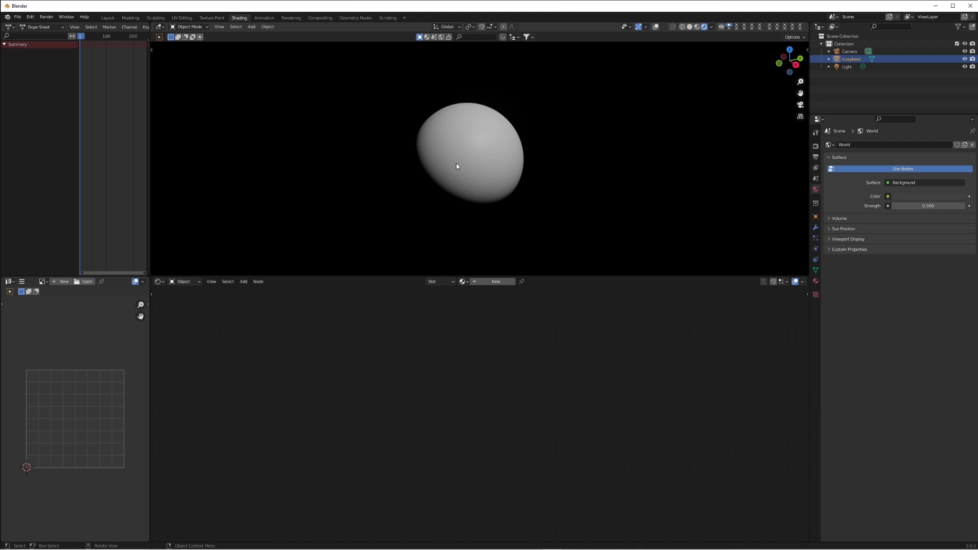
pyautogui.click(656, 27)
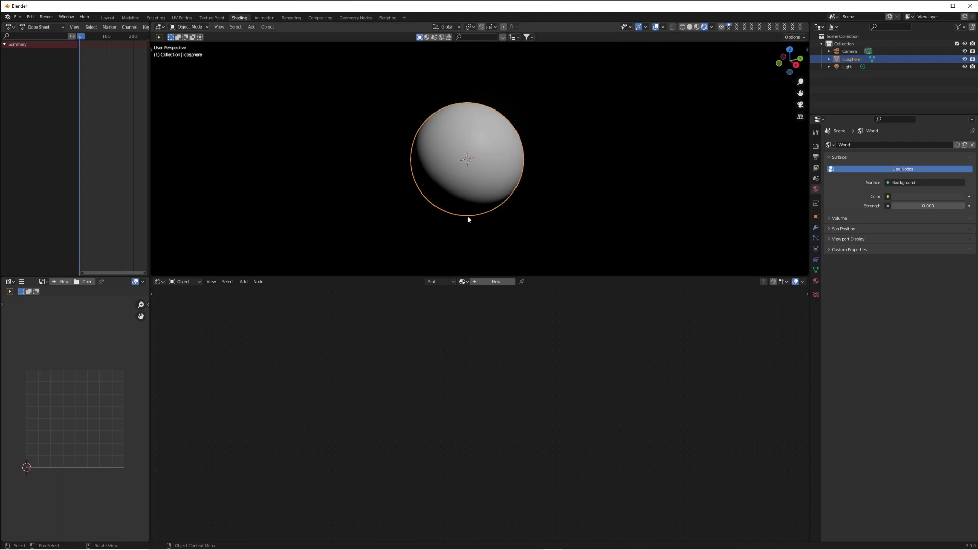
# Step: Create a new material on the ico sphere and name it "Planet?"
pyautogui.click(486, 283)
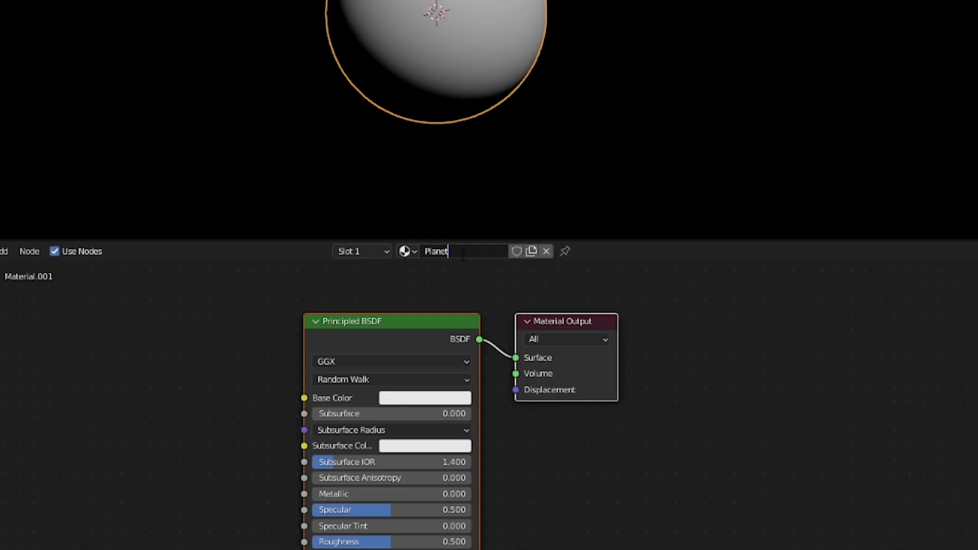
pyautogui.write('?')
pyautogui.press('Return')
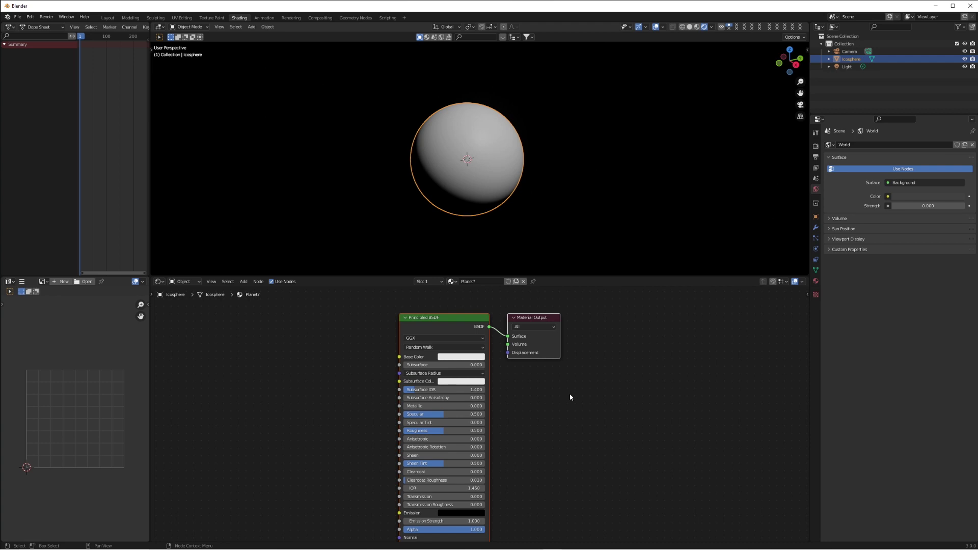
pyautogui.scroll(-2, 570, 395)
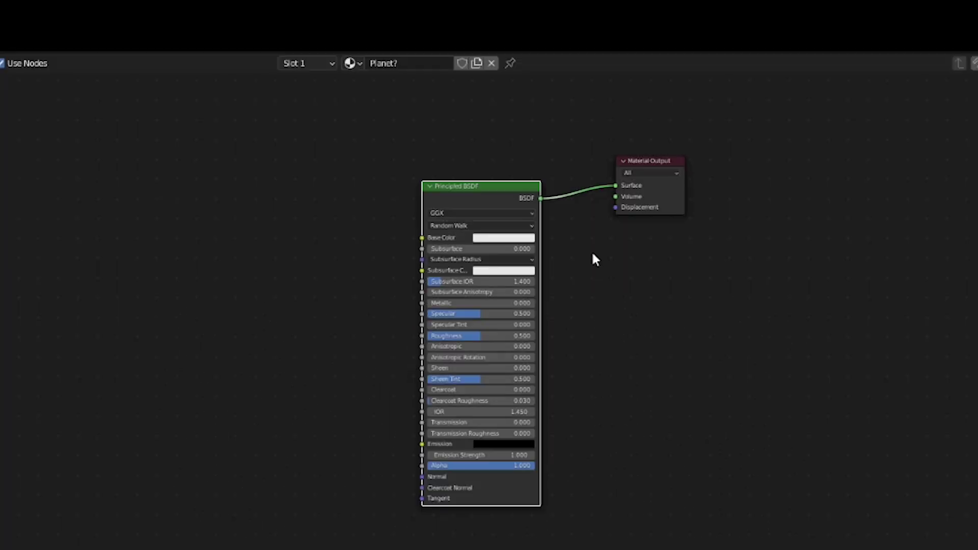
# Step: Add a Musgrave Texture node well before the Principled BSDF in the node tree
pyautogui.hotkey('shift', 'a')
pyautogui.moveTo(221, 317)
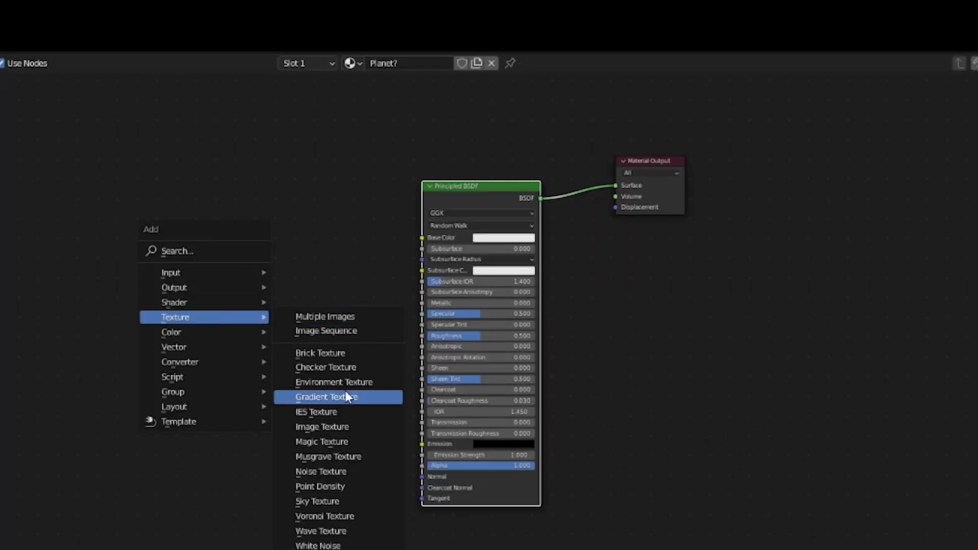
pyautogui.click(343, 457)
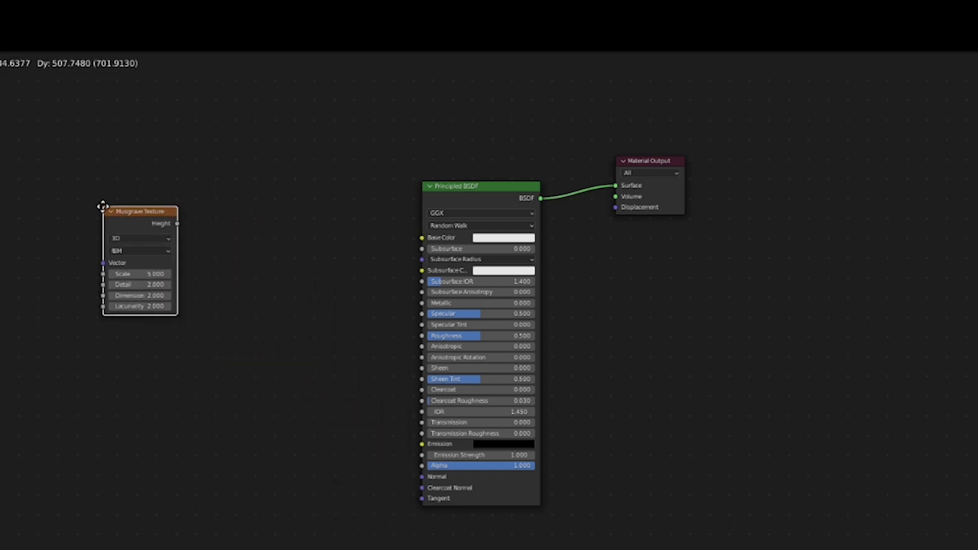
pyautogui.click(104, 209)
# Step: Add a ColorRamp, connect the Musgrave Height to its Fac, and its Color to the Principled BSDF's Base Color
pyautogui.hotkey('shift', 'a')
pyautogui.moveTo(218, 282)
pyautogui.click(335, 299)
pyautogui.click(246, 211)
pyautogui.scroll(1, 182, 248)
pyautogui.moveTo(138, 208); pyautogui.dragTo(219, 304)
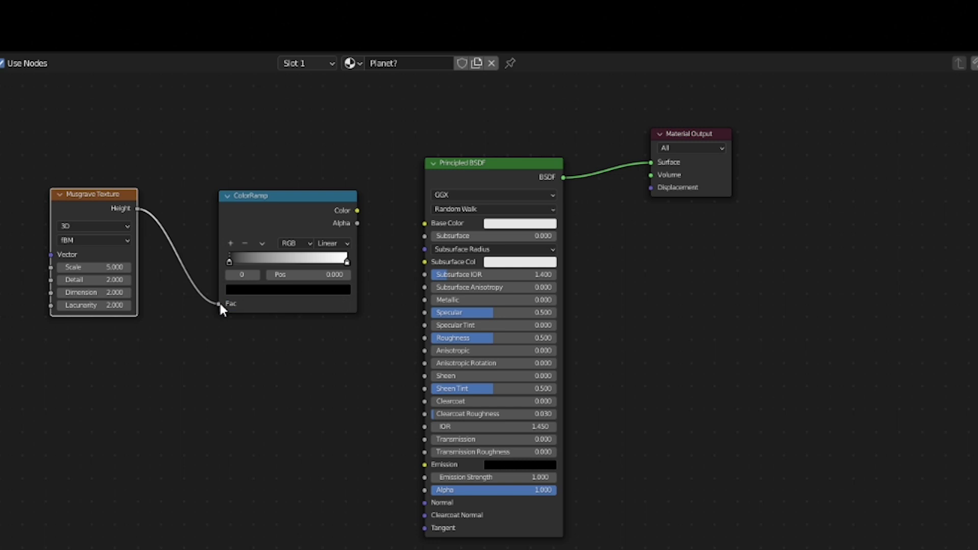
pyautogui.moveTo(357, 211); pyautogui.dragTo(426, 225)
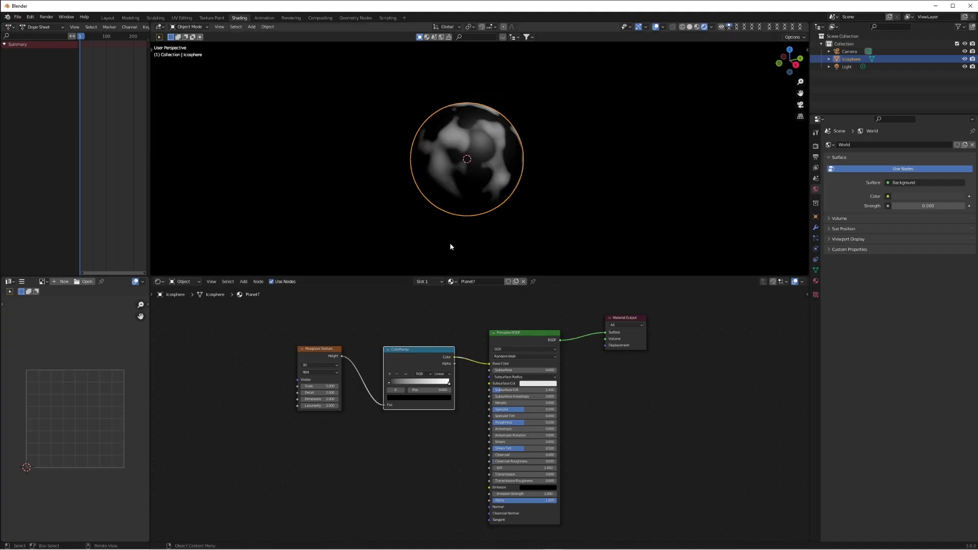
# Step: Nudge the ColorRamp's black stop inward and tune the Musgrave Texture's settings for finer, more detailed patches
pyautogui.scroll(3, 474, 210)
pyautogui.moveTo(391, 384)
pyautogui.mouseDown()
pyautogui.moveTo(412, 382)
pyautogui.moveTo(392, 383)
pyautogui.mouseUp()
pyautogui.keyDown('ctrl'); pyautogui.moveTo(319, 393); pyautogui.dragTo(357, 393); pyautogui.keyUp('ctrl')
pyautogui.click(373, 319)
pyautogui.write('0.2')
pyautogui.press('Return')
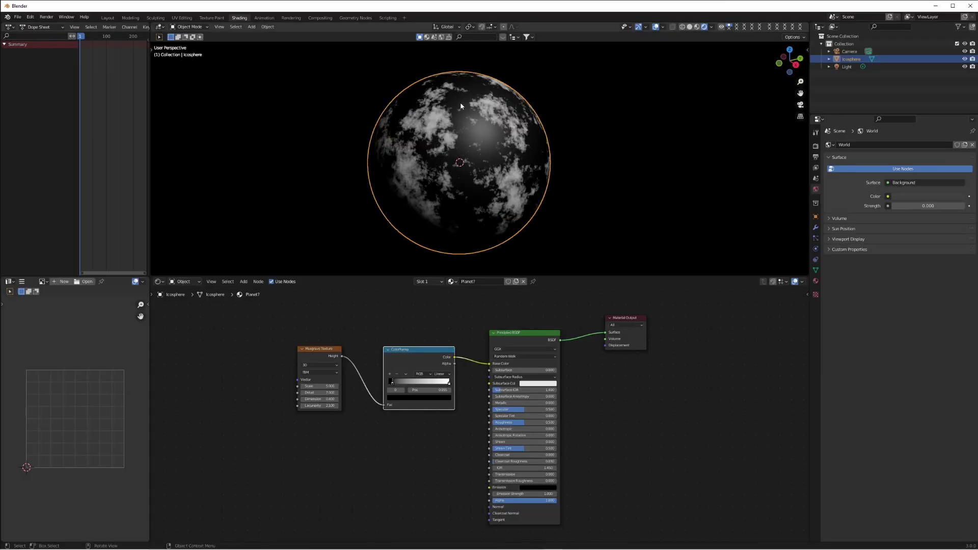
# Step: Switch the Musgrave Texture to 4D and adjust its W, Dimension and Lacunarity values to reshape the surface pattern
pyautogui.moveTo(329, 399)
pyautogui.mouseDown()
pyautogui.moveTo(308, 399)
pyautogui.moveTo(318, 399)
pyautogui.mouseUp()
pyautogui.click(328, 368)
pyautogui.click(330, 401)
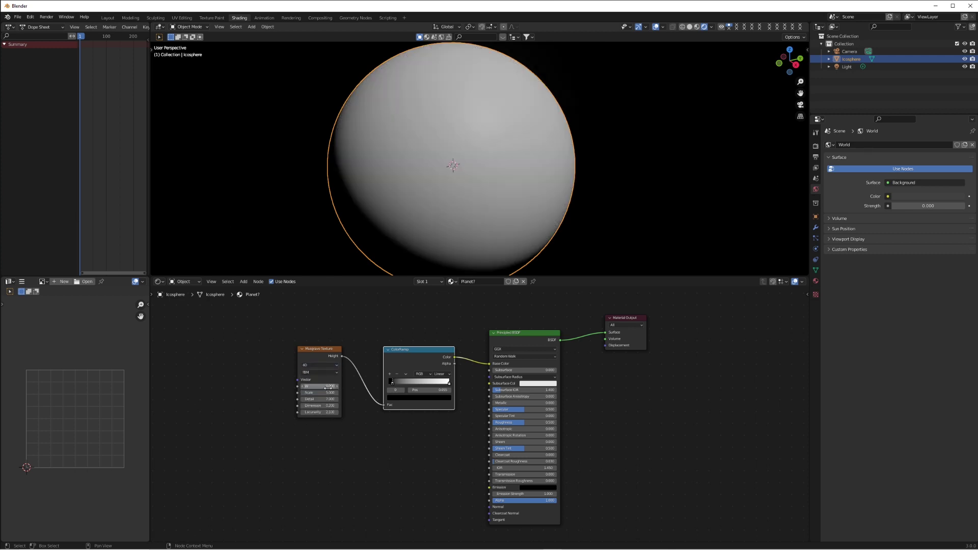
pyautogui.moveTo(326, 386); pyautogui.dragTo(316, 405)
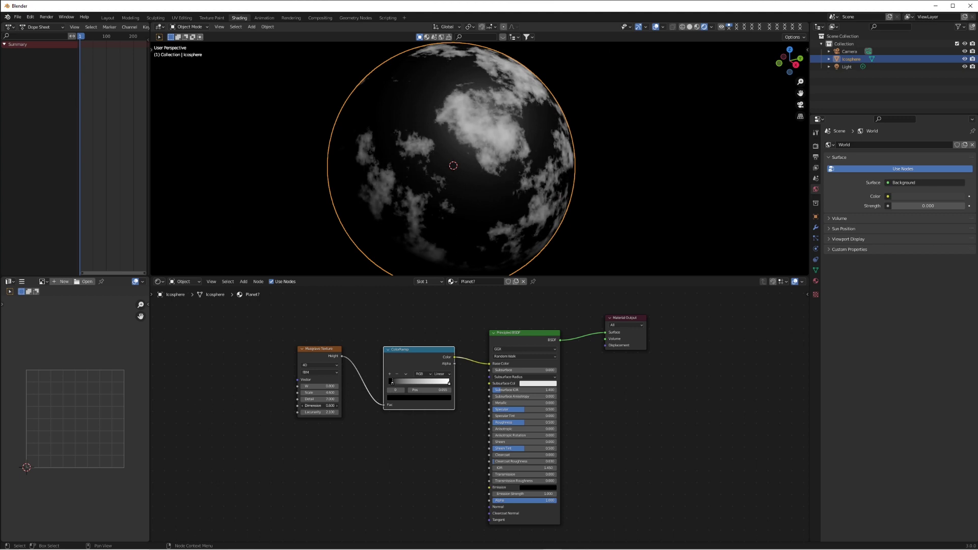
pyautogui.moveTo(320, 412); pyautogui.dragTo(319, 412)
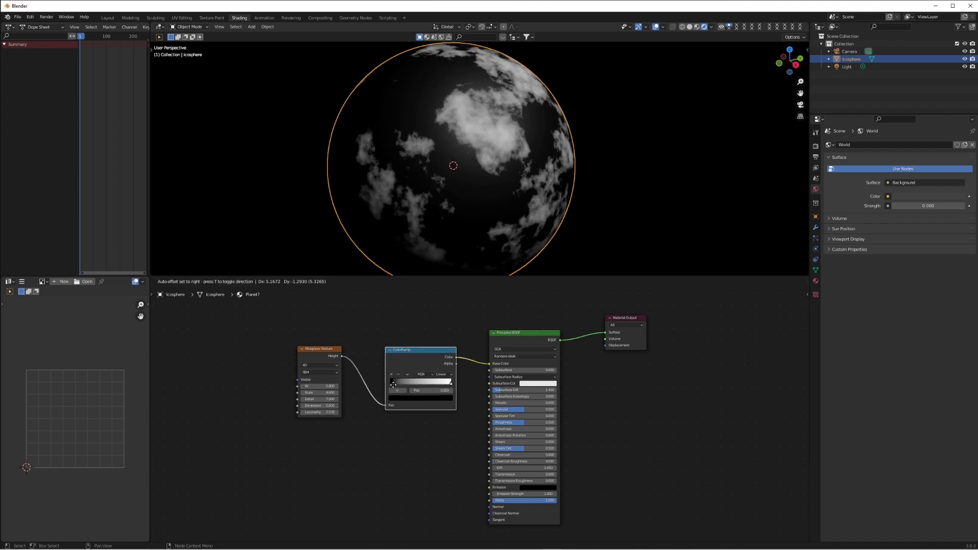
# Step: Colour the ColorRamp's dark stop brown and its light stop, at position 0.327, pale cream
pyautogui.click(400, 398)
pyautogui.moveTo(441, 335); pyautogui.dragTo(407, 349)
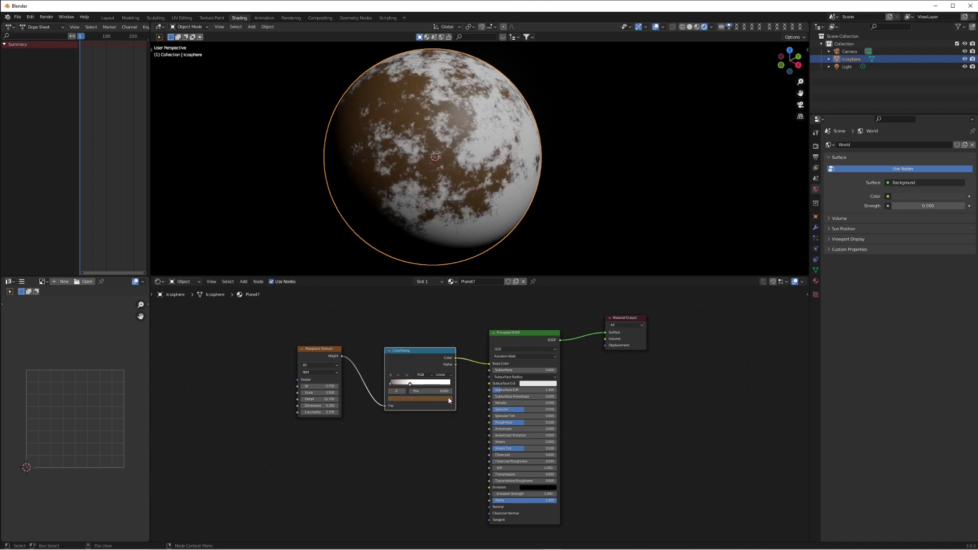
pyautogui.click(411, 384)
pyautogui.click(420, 399)
pyautogui.moveTo(415, 349); pyautogui.dragTo(413, 337)
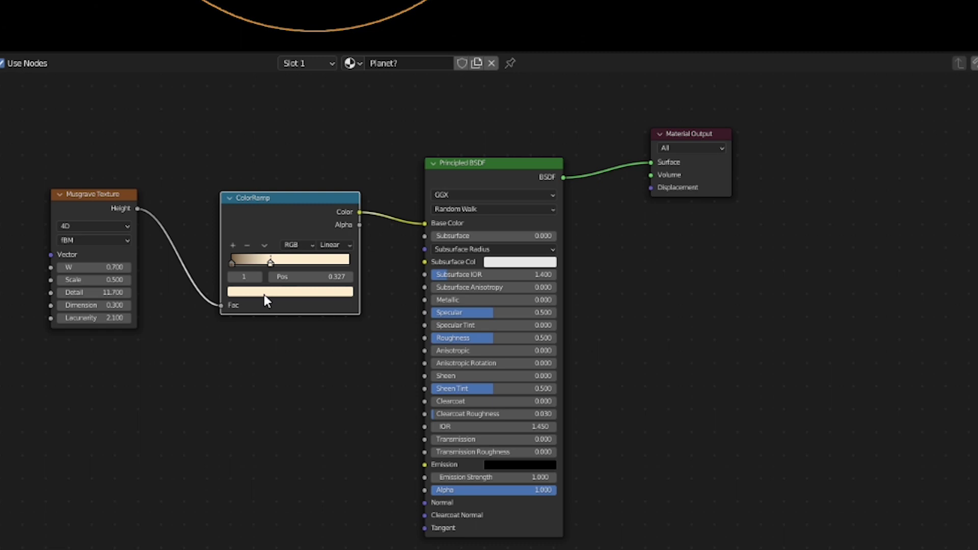
# Step: Add a Bump node, connect the ColorRamp's Color to its Height and its Normal to the Principled BSDF's Normal
pyautogui.hotkey('shift', 'a')
pyautogui.moveTo(388, 398)
pyautogui.click(325, 279)
pyautogui.click(250, 354)
pyautogui.moveTo(299, 190); pyautogui.dragTo(60, 247)
pyautogui.press('g')
pyautogui.click(241, 203)
pyautogui.moveTo(239, 212); pyautogui.dragTo(261, 421)
pyautogui.moveTo(290, 382); pyautogui.dragTo(428, 503)
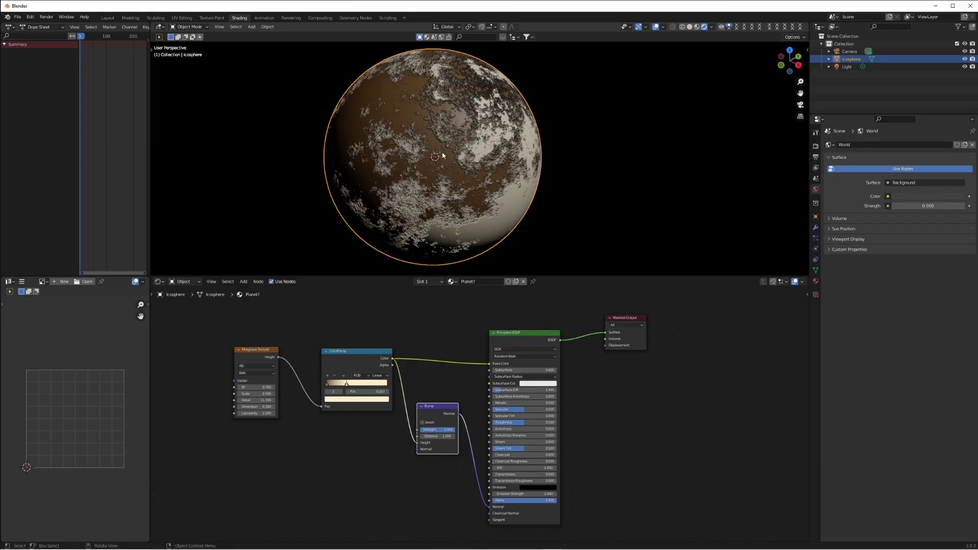
# Step: Lower the Bump node's Strength to soften the relief on the planet's surface
pyautogui.scroll(2, 473, 165)
pyautogui.scroll(-2, 477, 171)
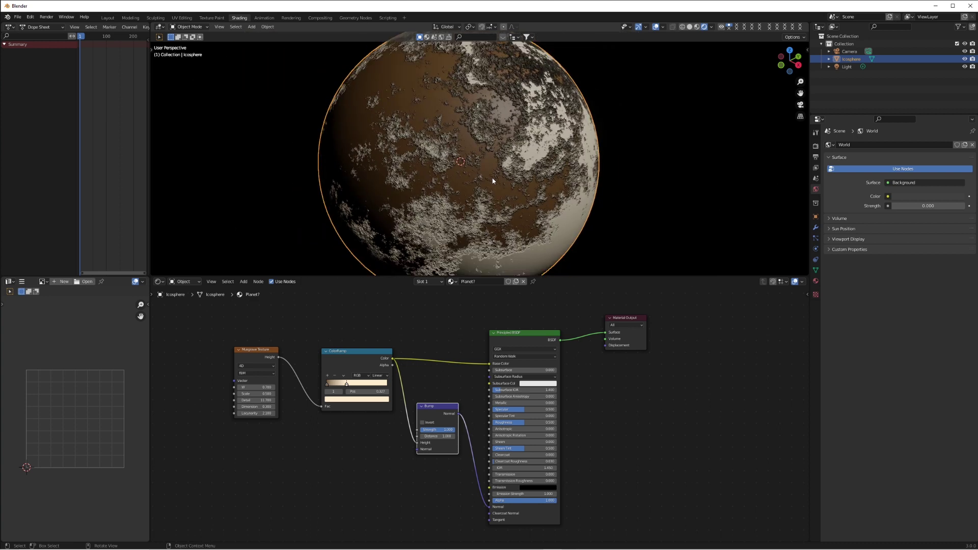
pyautogui.scroll(2, 492, 180)
pyautogui.moveTo(456, 433); pyautogui.dragTo(429, 434)
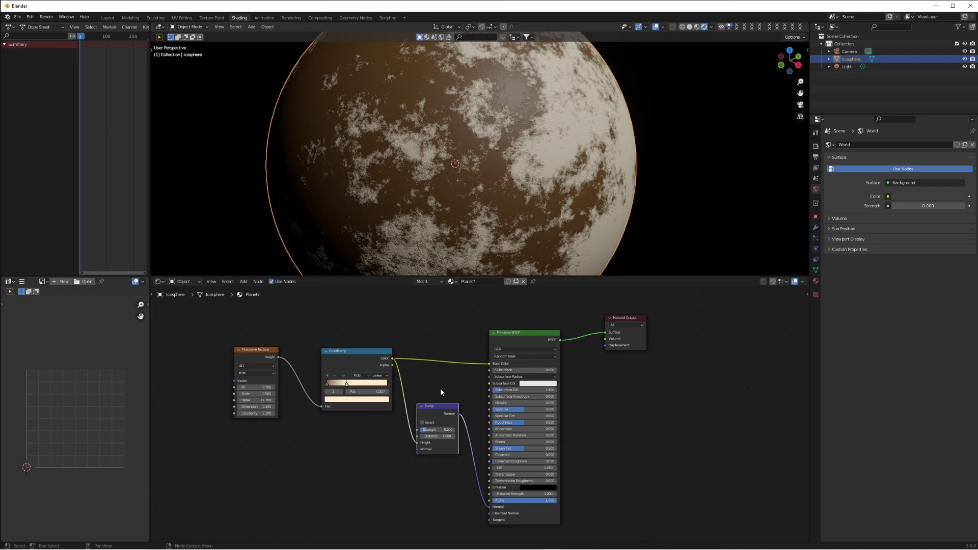
pyautogui.scroll(-3, 505, 203)
pyautogui.moveTo(497, 198); pyautogui.dragTo(521, 175, button='middle')
pyautogui.click(656, 28)
pyautogui.scroll(2, 555, 173)
pyautogui.scroll(-2, 548, 187)
pyautogui.scroll(3, 511, 181)
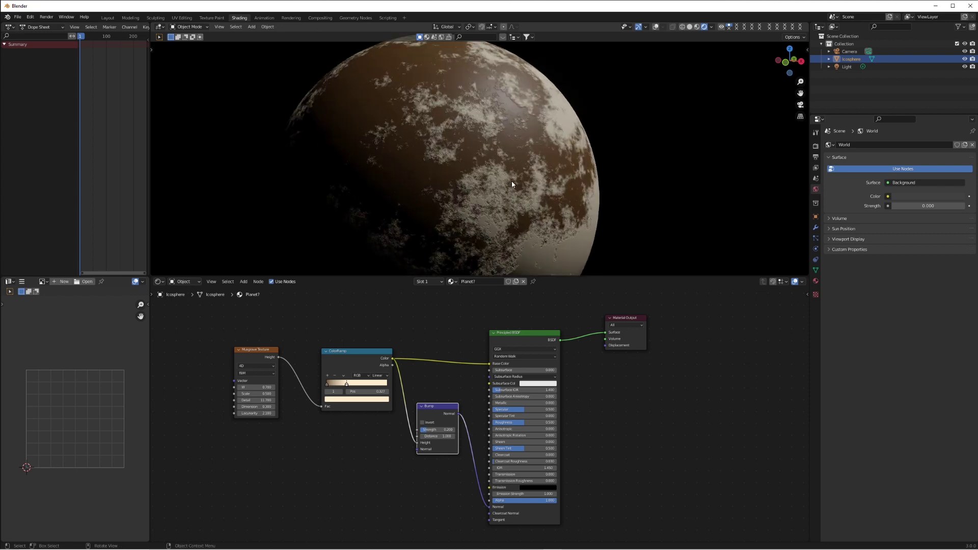
pyautogui.scroll(-1, 515, 185)
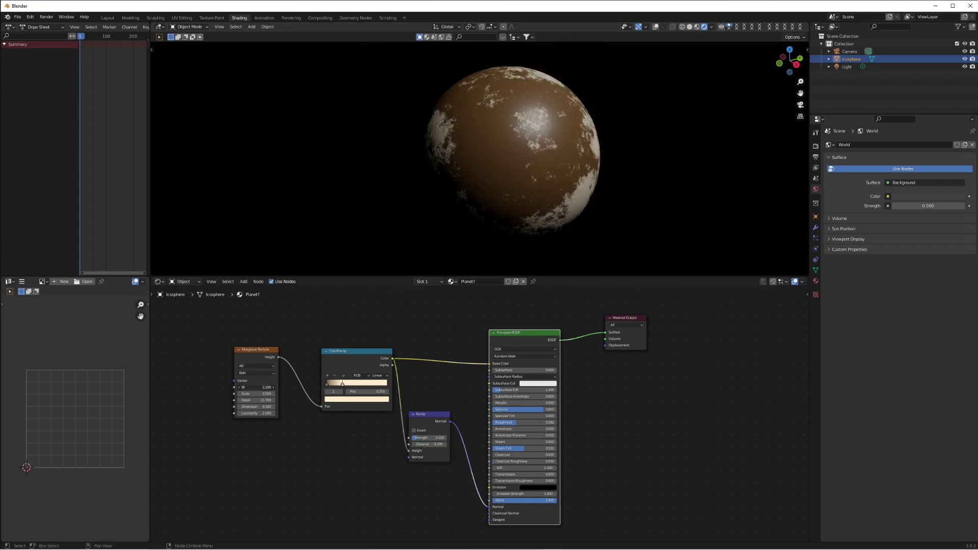
# Step: Set the Musgrave Texture's W to 3.600 and recolour the ColorRamp's dark stop teal green
pyautogui.moveTo(256, 387); pyautogui.dragTo(287, 387)
pyautogui.moveTo(507, 209); pyautogui.dragTo(540, 191, button='middle')
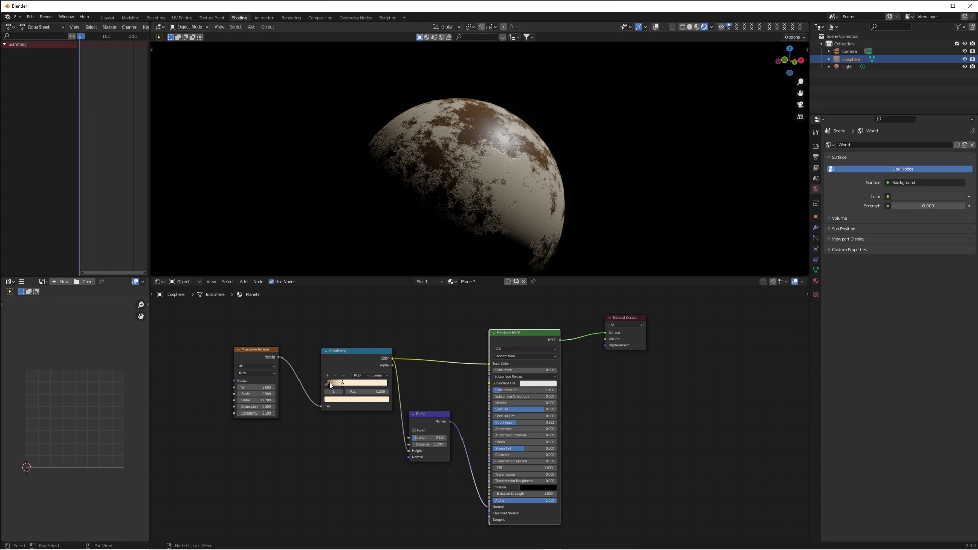
pyautogui.click(344, 400)
pyautogui.moveTo(351, 351)
pyautogui.mouseDown()
pyautogui.moveTo(343, 348)
pyautogui.moveTo(351, 330)
pyautogui.moveTo(355, 336)
pyautogui.mouseUp()
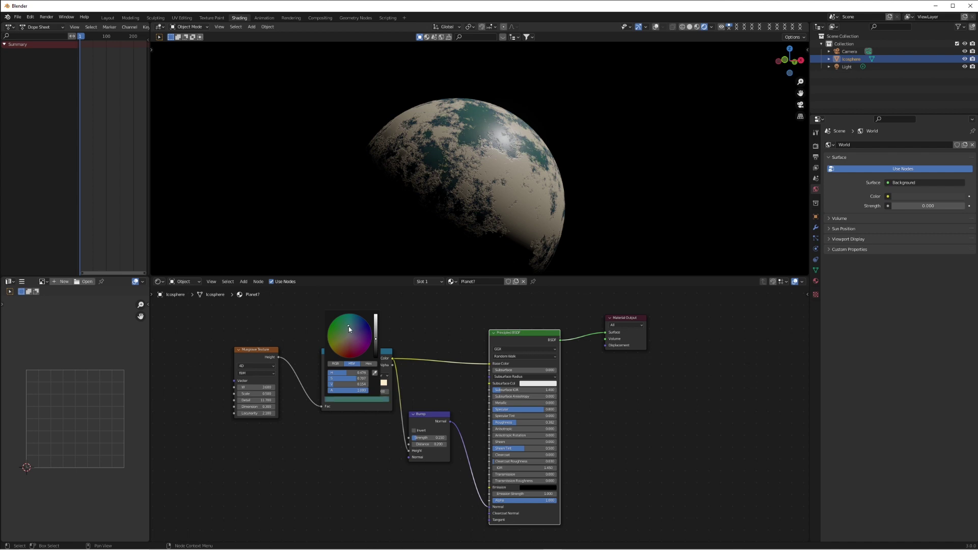
pyautogui.moveTo(527, 170); pyautogui.dragTo(512, 191, button='middle')
pyautogui.scroll(2, 513, 195)
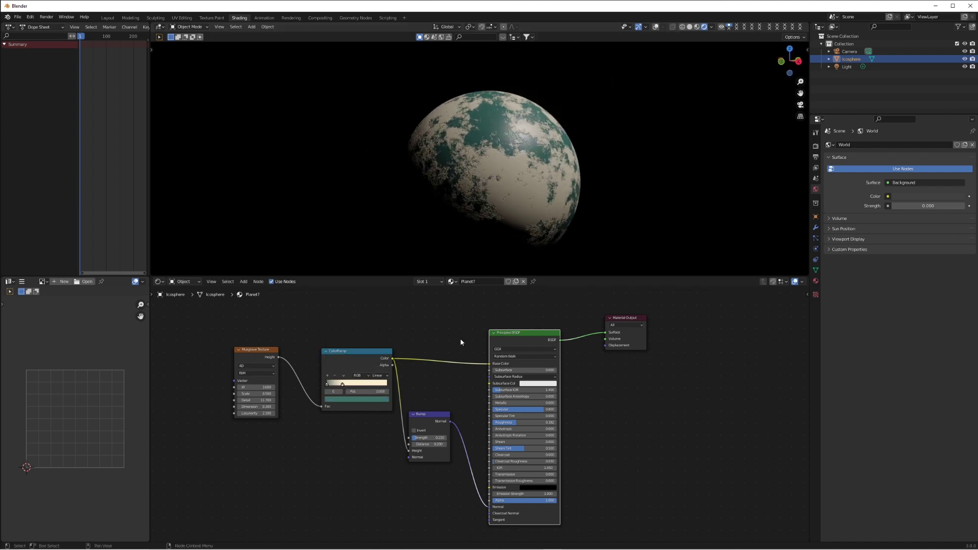
# Step: Add a Diffuse BSDF and a Shader to RGB node side by side above the Musgrave and ColorRamp nodes
pyautogui.scroll(-3, 468, 345)
pyautogui.moveTo(581, 417); pyautogui.dragTo(622, 404)
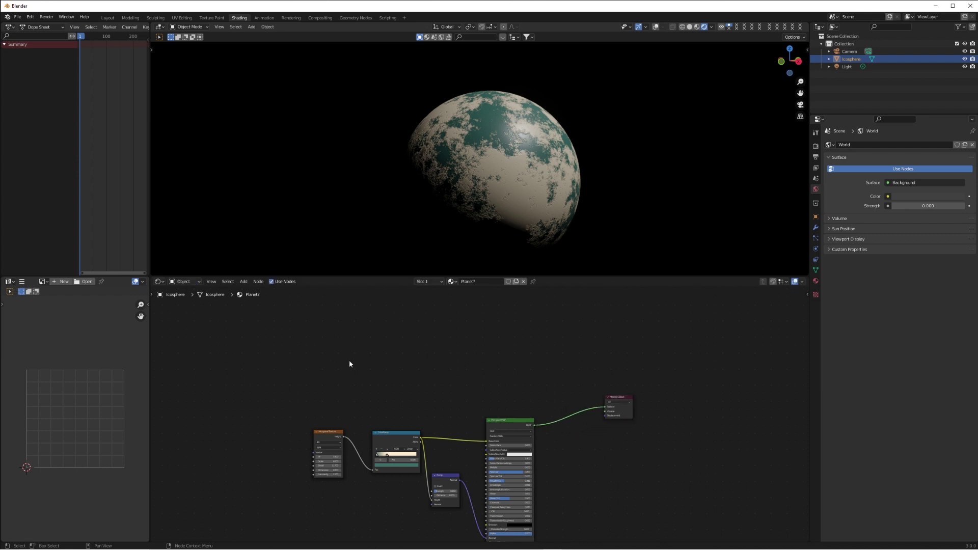
pyautogui.scroll(1, 350, 364)
pyautogui.hotkey('shift', 'a')
pyautogui.moveTo(306, 353)
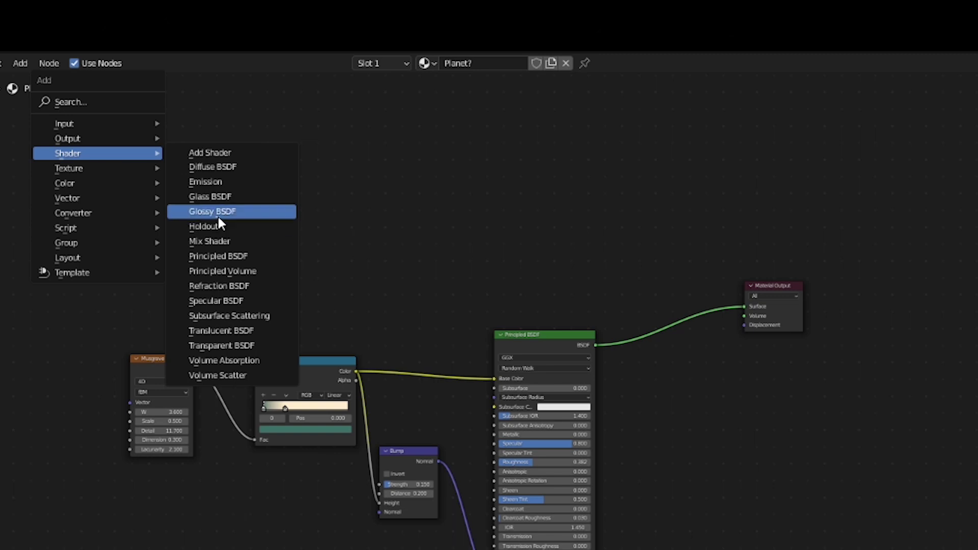
pyautogui.click(226, 166)
pyautogui.click(87, 187)
pyautogui.hotkey('shift', 'a')
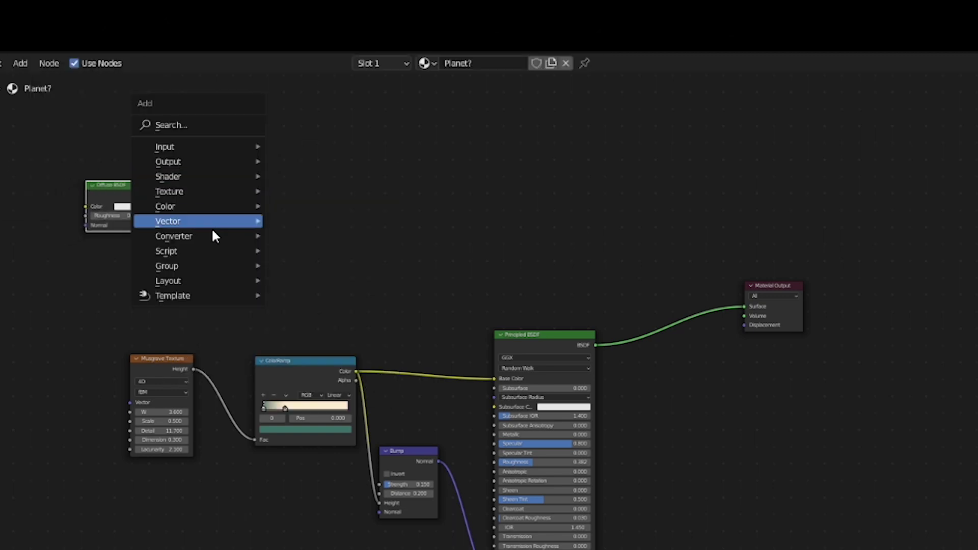
pyautogui.moveTo(248, 235)
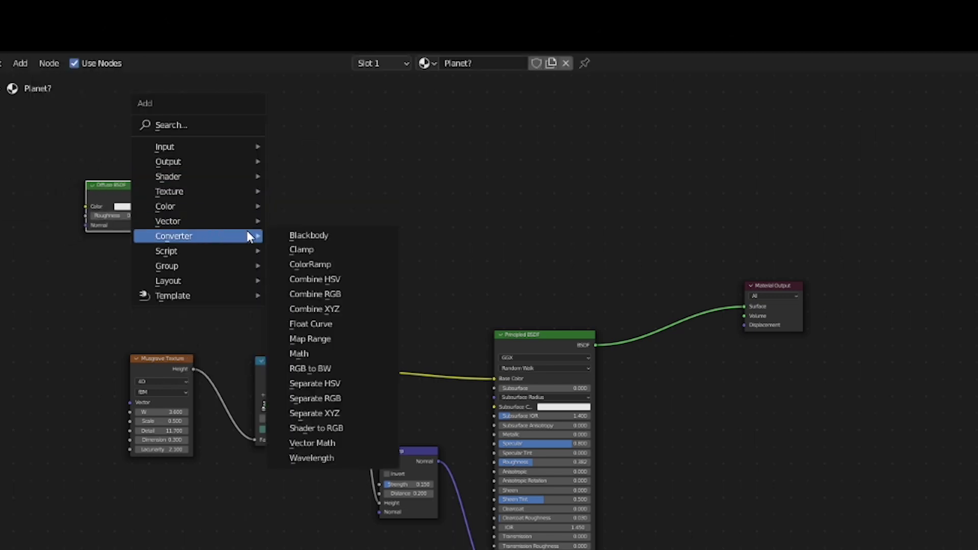
pyautogui.click(345, 428)
pyautogui.click(211, 198)
# Step: Add a ColorRamp after the Shader to RGB node and a MixRGB node after that ramp
pyautogui.hotkey('shift', 'a')
pyautogui.moveTo(408, 192)
pyautogui.click(471, 219)
pyautogui.click(320, 166)
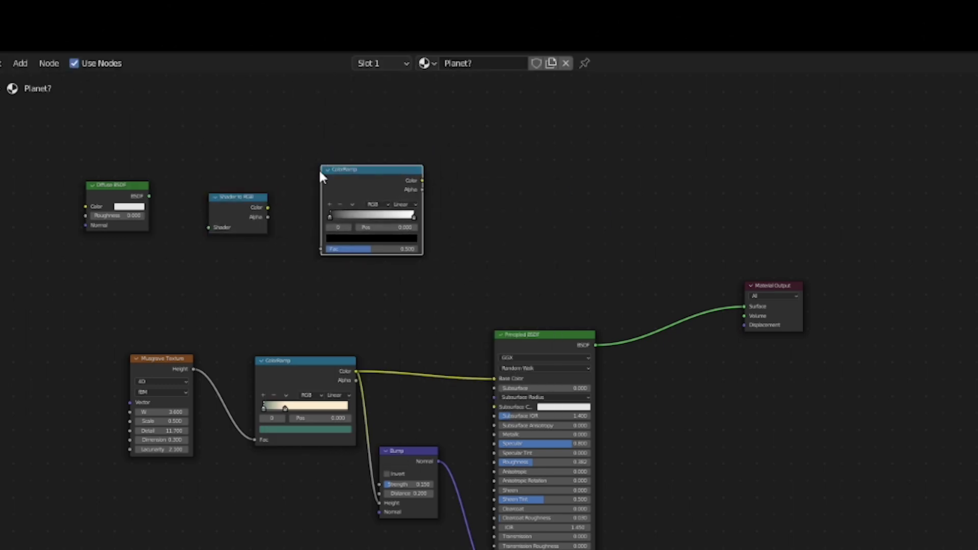
pyautogui.scroll(2, 207, 280)
pyautogui.keyDown('shift'); pyautogui.scroll(3, 219, 274); pyautogui.keyUp('shift')
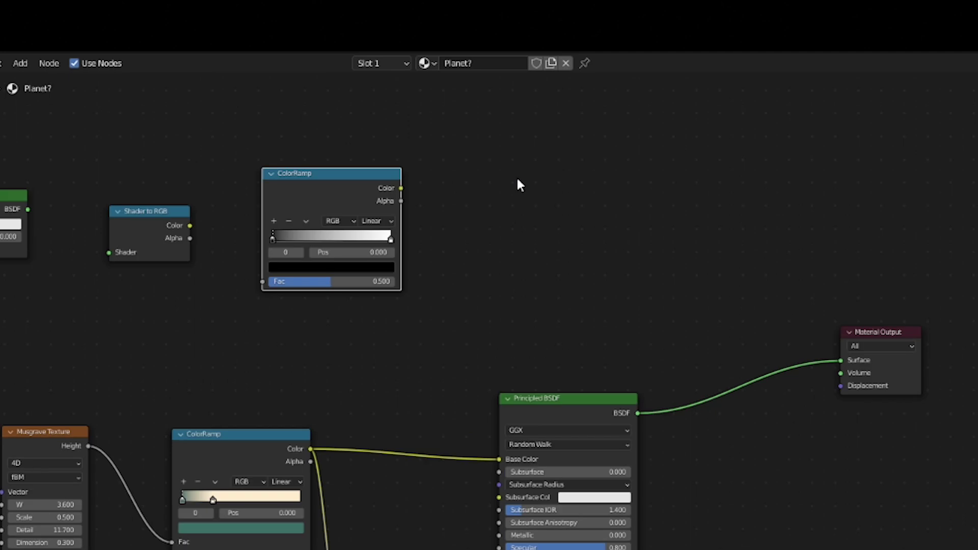
pyautogui.hotkey('shift', 'a')
pyautogui.moveTo(506, 157)
pyautogui.click(594, 220)
pyautogui.click(504, 163)
# Step: Add a Fresnel node below the new ColorRamp and a second ColorRamp after the Mix node
pyautogui.hotkey('shift', 'a')
pyautogui.moveTo(445, 202)
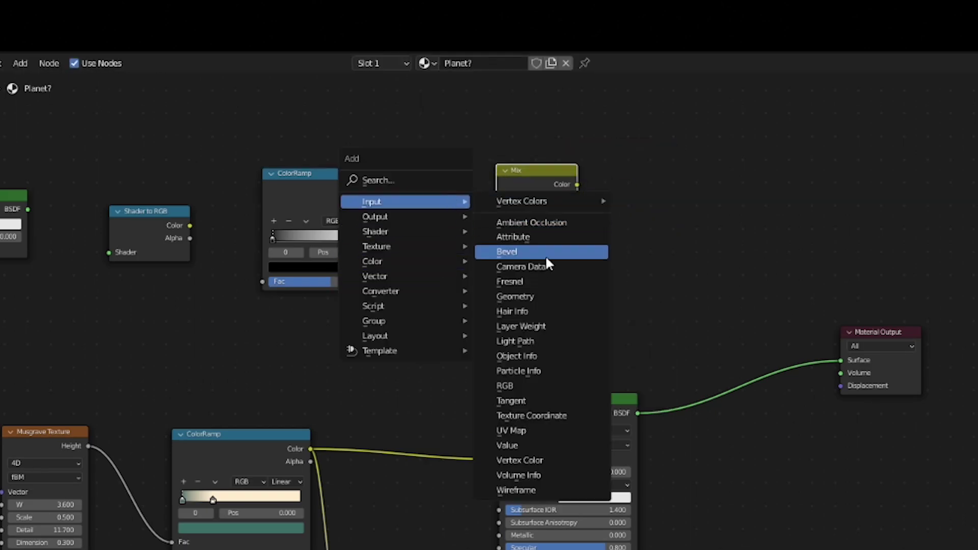
pyautogui.click(543, 282)
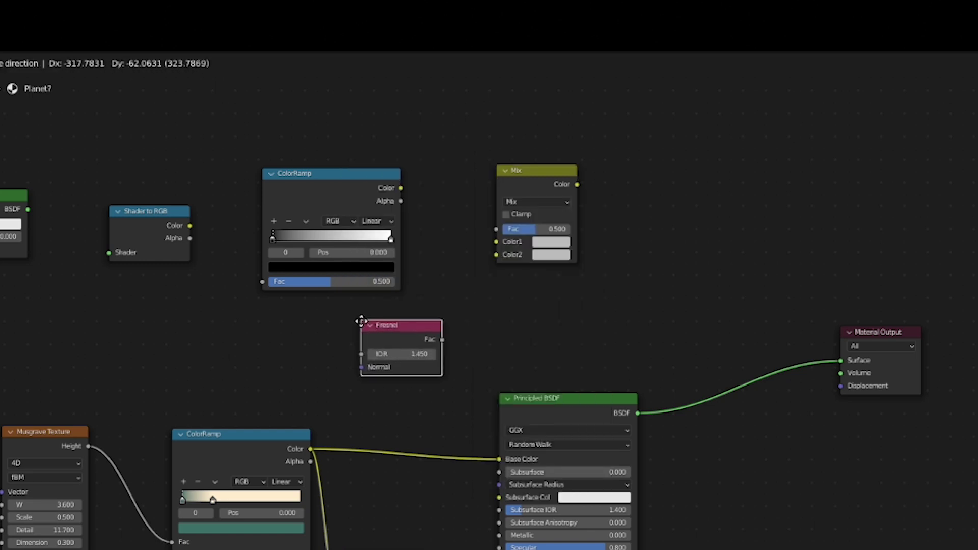
pyautogui.click(369, 325)
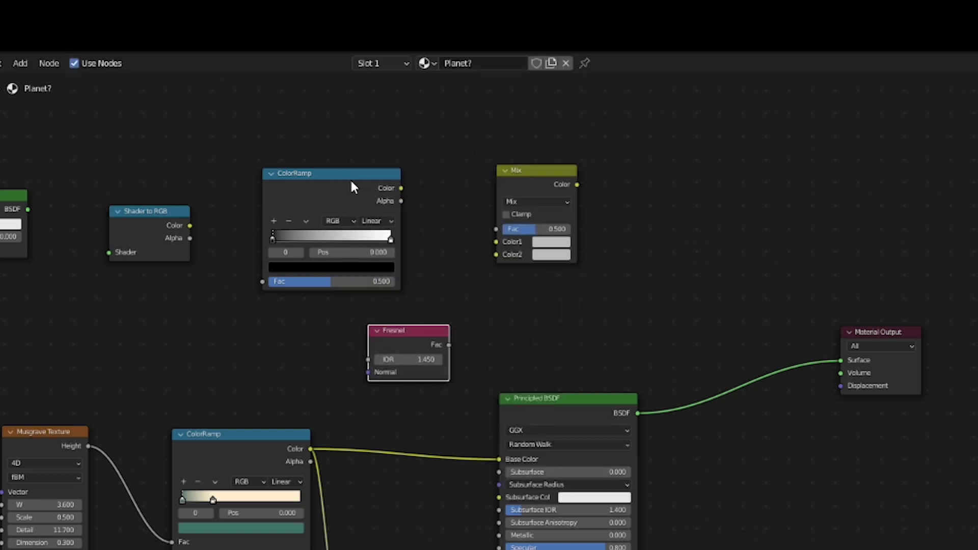
pyautogui.hotkey('shift', 'a')
pyautogui.moveTo(625, 279)
pyautogui.click(721, 286)
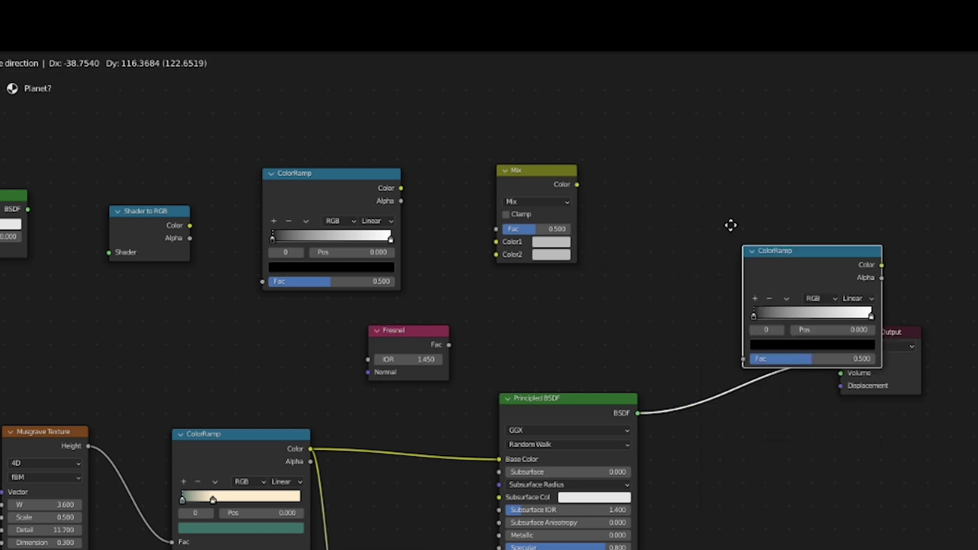
pyautogui.click(656, 144)
pyautogui.moveTo(657, 144); pyautogui.dragTo(522, 144, button='middle')
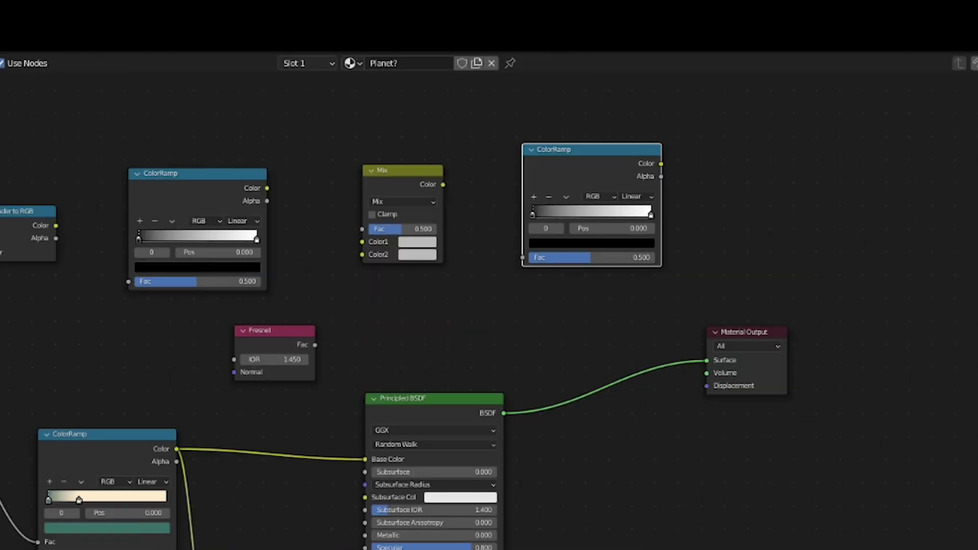
# Step: Add a Math node after the second ColorRamp and an Emission shader at the end of the row
pyautogui.hotkey('shift', 'a')
pyautogui.moveTo(752, 148)
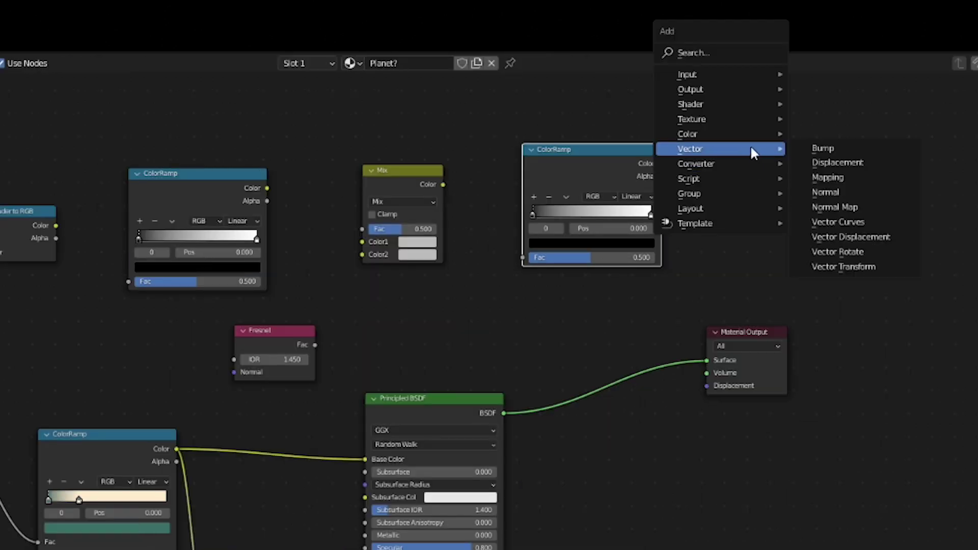
pyautogui.moveTo(774, 163)
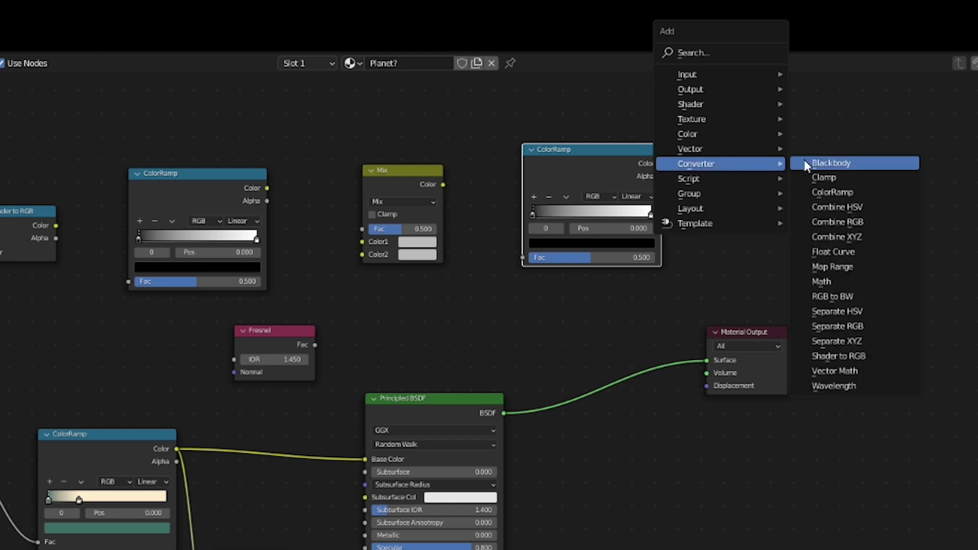
pyautogui.click(821, 281)
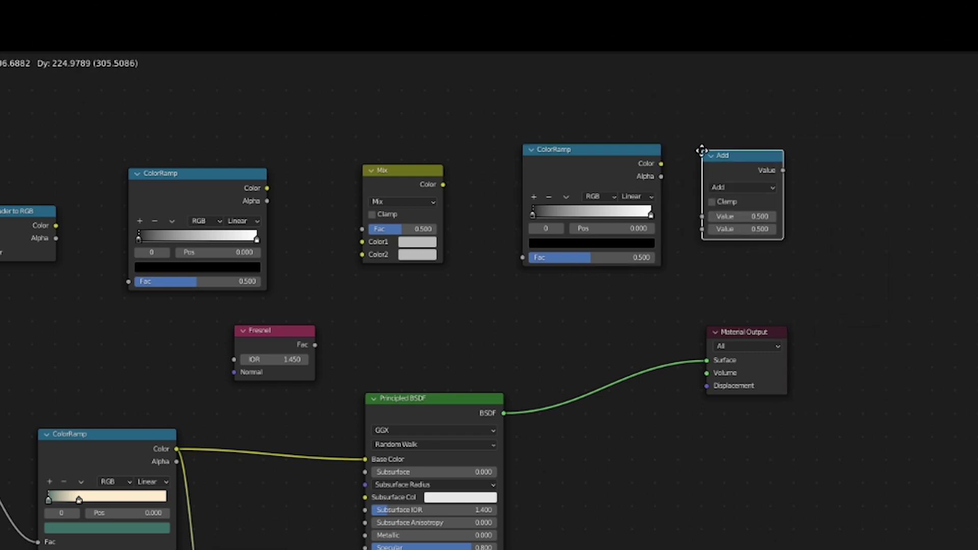
pyautogui.click(712, 166)
pyautogui.hotkey('shift', 'a')
pyautogui.moveTo(797, 118)
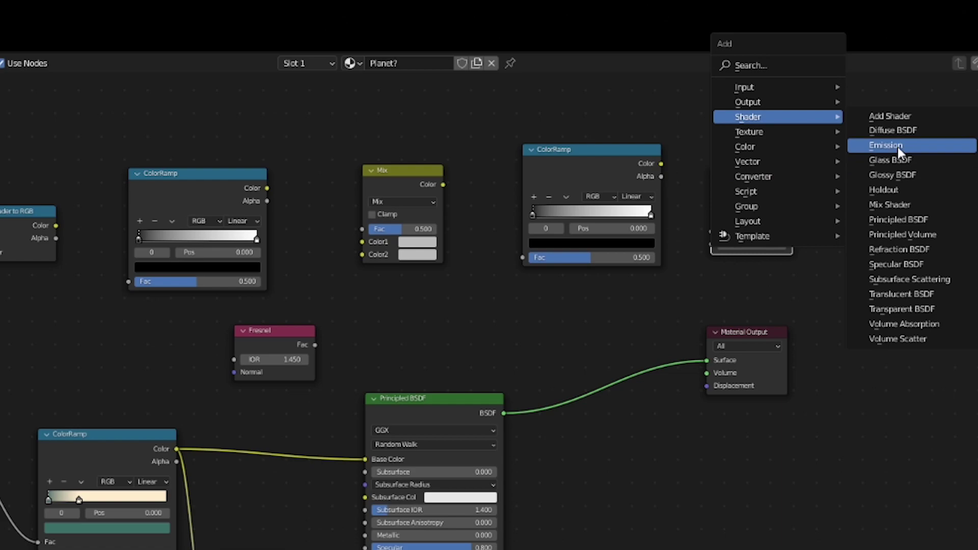
pyautogui.click(897, 147)
pyautogui.click(700, 344)
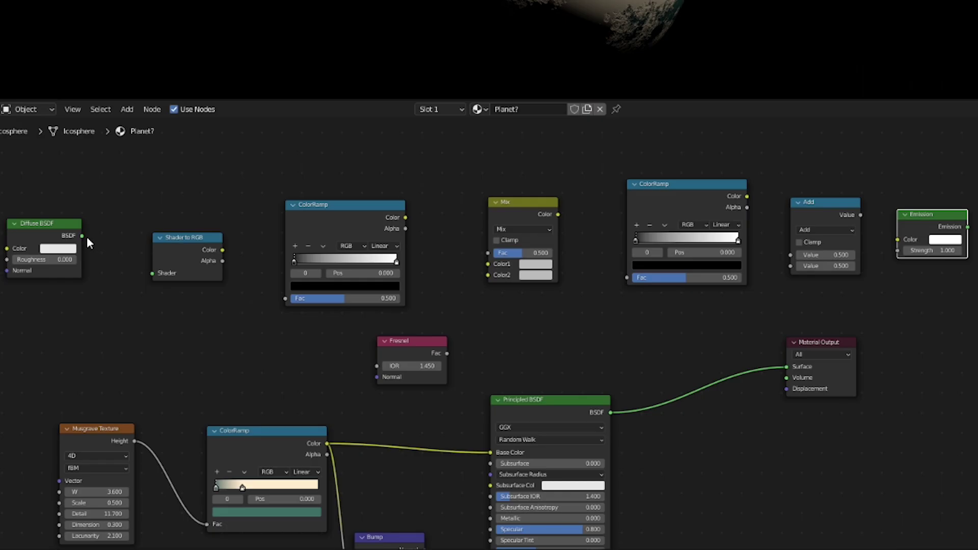
# Step: Link Diffuse BSDF to Shader to RGB, its Color to the first ColorRamp's Fac, and that ramp's Color to the Mix node's Fac
pyautogui.moveTo(218, 357); pyautogui.dragTo(259, 379)
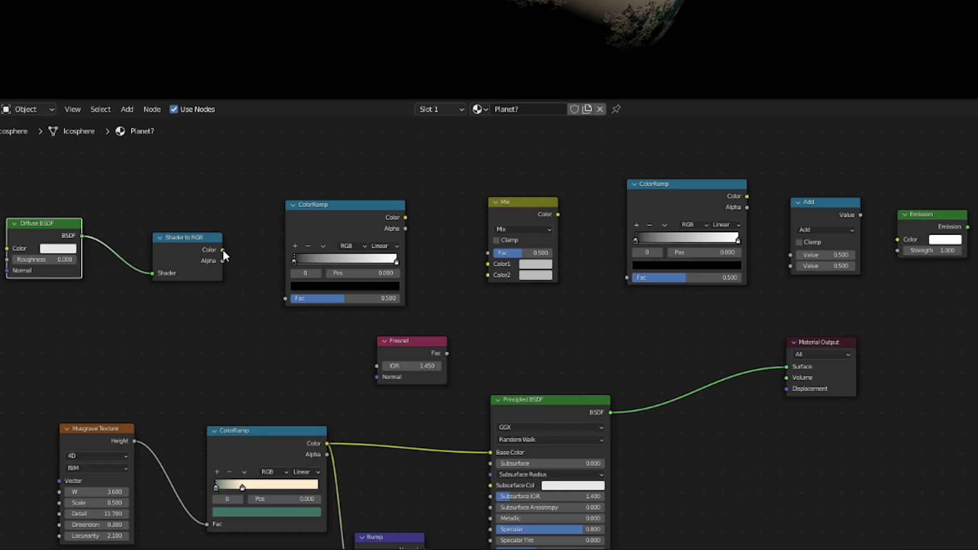
pyautogui.moveTo(280, 302); pyautogui.dragTo(283, 301)
pyautogui.click(406, 218)
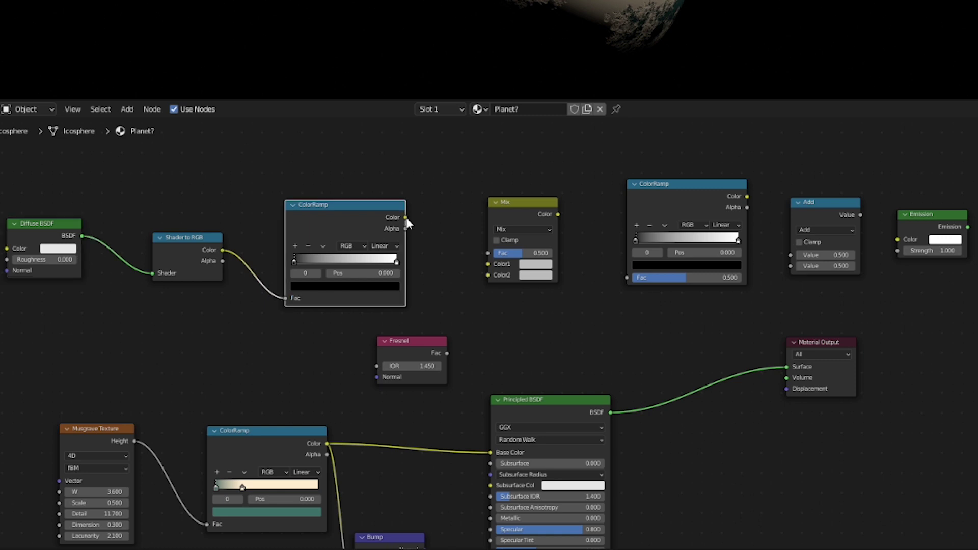
pyautogui.moveTo(479, 263); pyautogui.dragTo(487, 253)
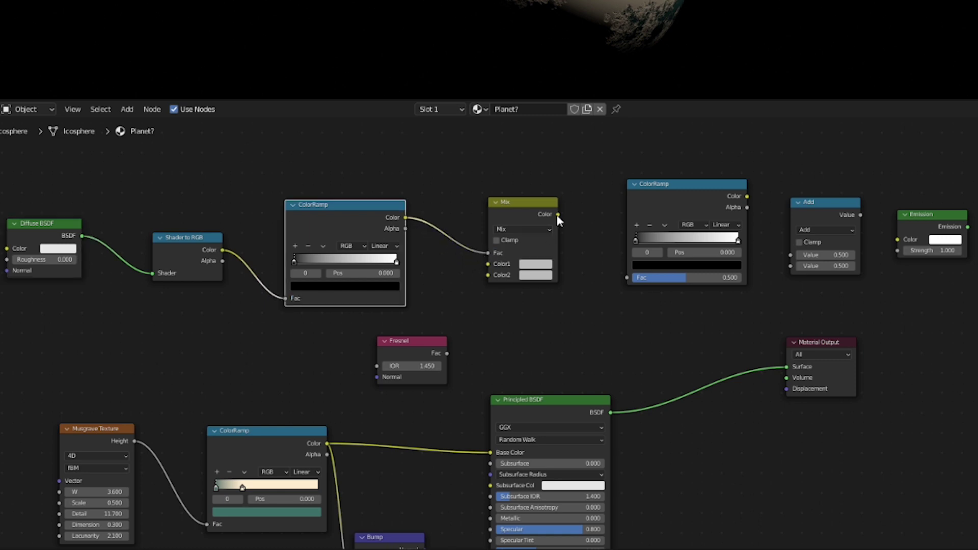
# Step: Feed the Fresnel Fac into the Mix node's Color2, make Color1 black, and connect the Mix output to the second ColorRamp's Fac
pyautogui.moveTo(452, 349); pyautogui.dragTo(487, 277)
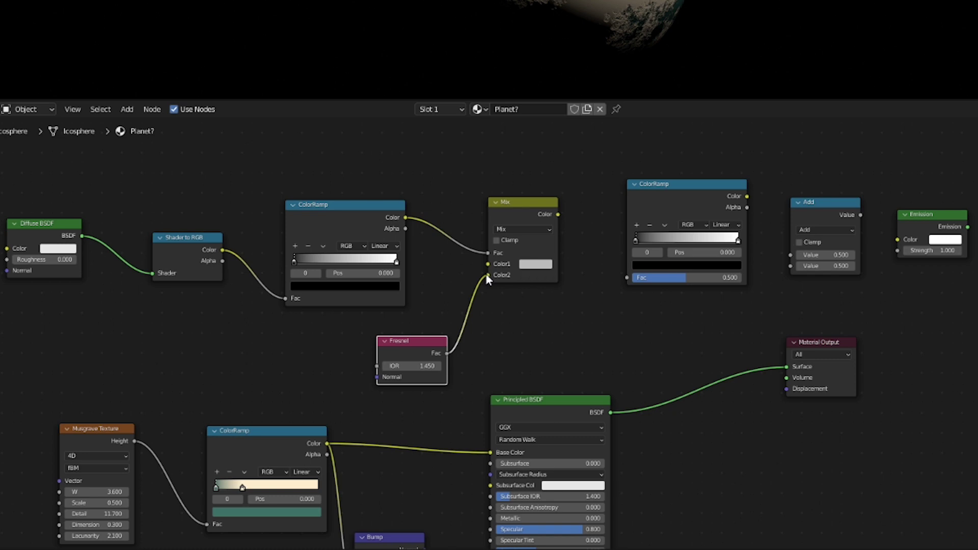
pyautogui.click(536, 264)
pyautogui.moveTo(607, 142); pyautogui.dragTo(606, 194)
pyautogui.moveTo(558, 215); pyautogui.dragTo(628, 275)
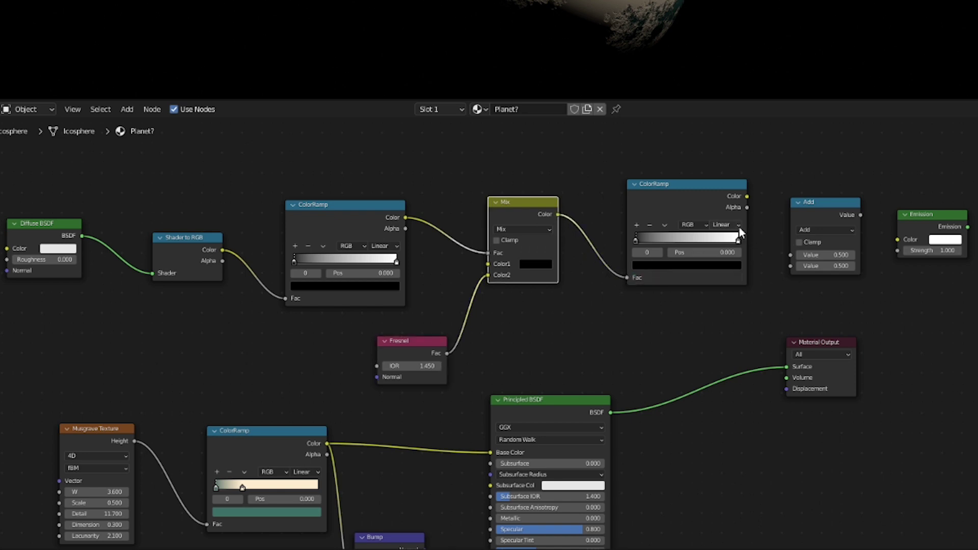
# Step: Connect the second ColorRamp's Color to the Math node, set it to Multiply, and link its Value to the Emission Strength
pyautogui.moveTo(753, 199); pyautogui.dragTo(794, 255)
pyautogui.click(841, 232)
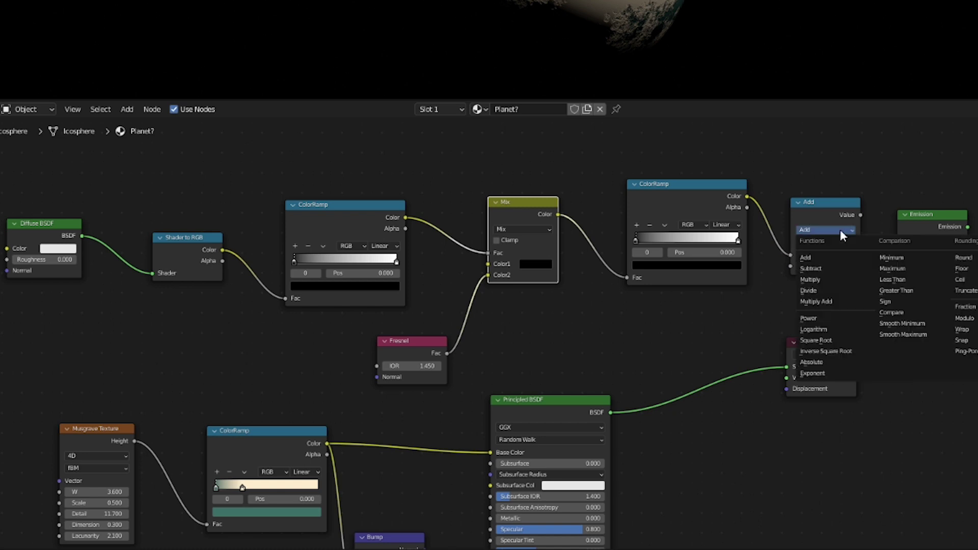
pyautogui.click(829, 280)
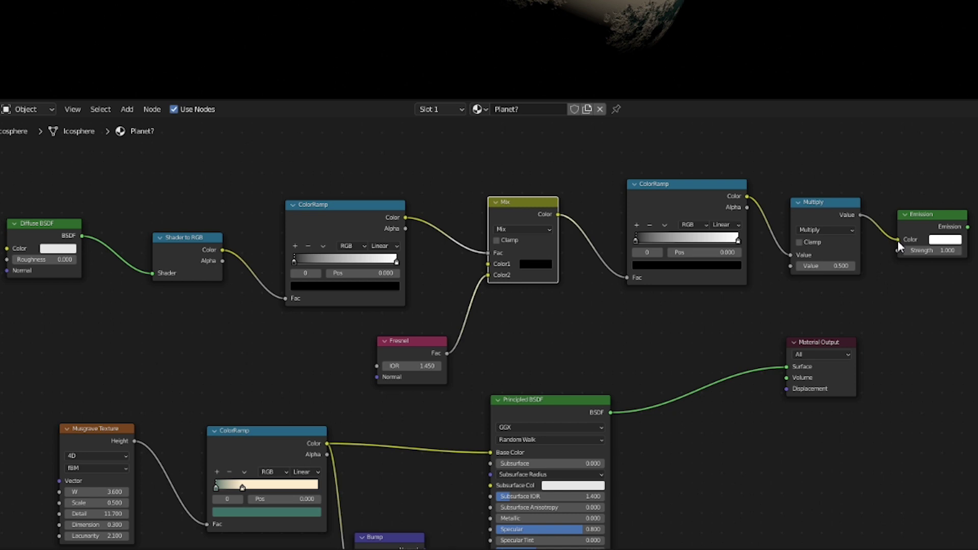
pyautogui.moveTo(898, 251); pyautogui.dragTo(897, 251)
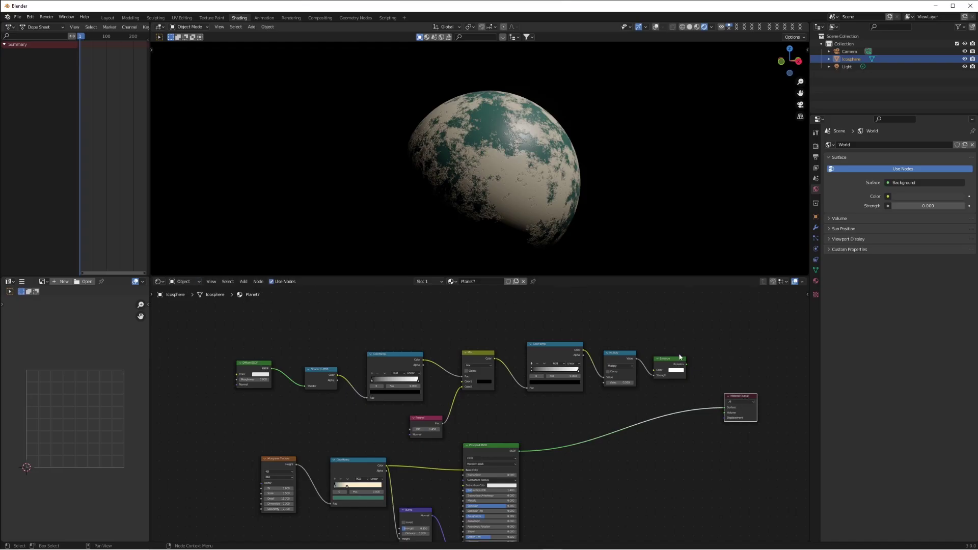
# Step: Move the new node row and the Material Output closer together and connect the Emission shader to the output's Surface
pyautogui.moveTo(696, 338); pyautogui.dragTo(249, 425)
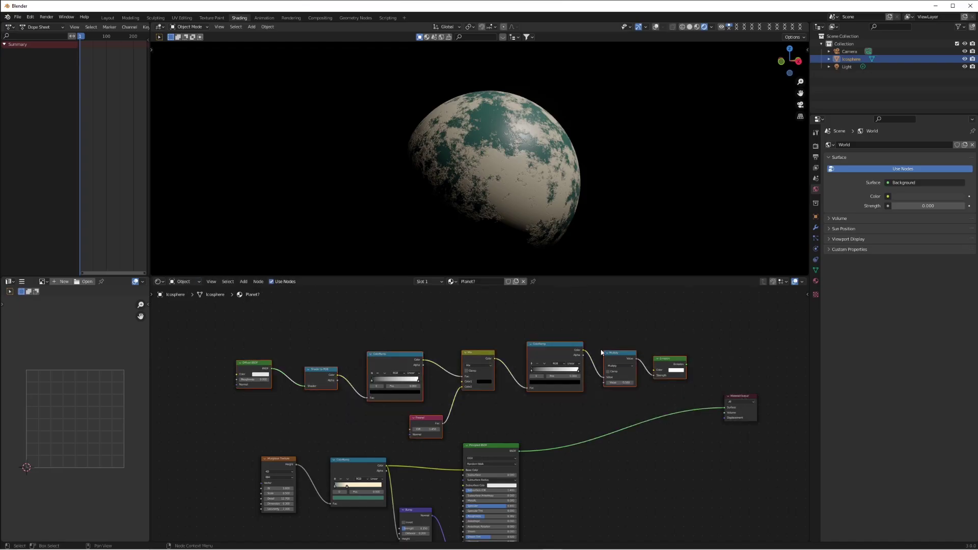
pyautogui.moveTo(673, 366); pyautogui.dragTo(618, 363)
pyautogui.moveTo(737, 400); pyautogui.dragTo(689, 375)
pyautogui.moveTo(634, 362); pyautogui.dragTo(678, 384)
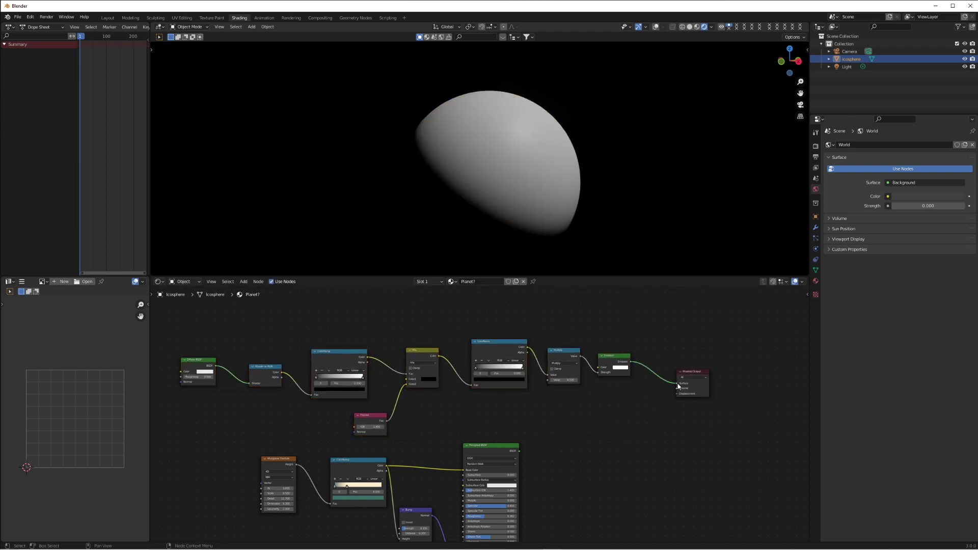
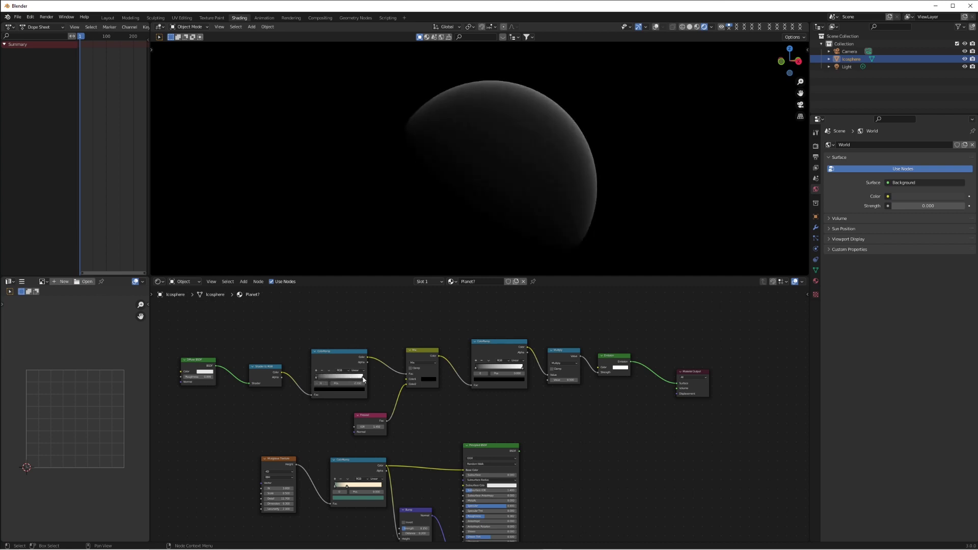
# Step: Tune the atmosphere mask by adjusting the stops of the atmosphere ColorRamps and the Multiply node's value
pyautogui.moveTo(363, 380)
pyautogui.mouseDown()
pyautogui.moveTo(318, 380)
pyautogui.moveTo(353, 379)
pyautogui.mouseUp()
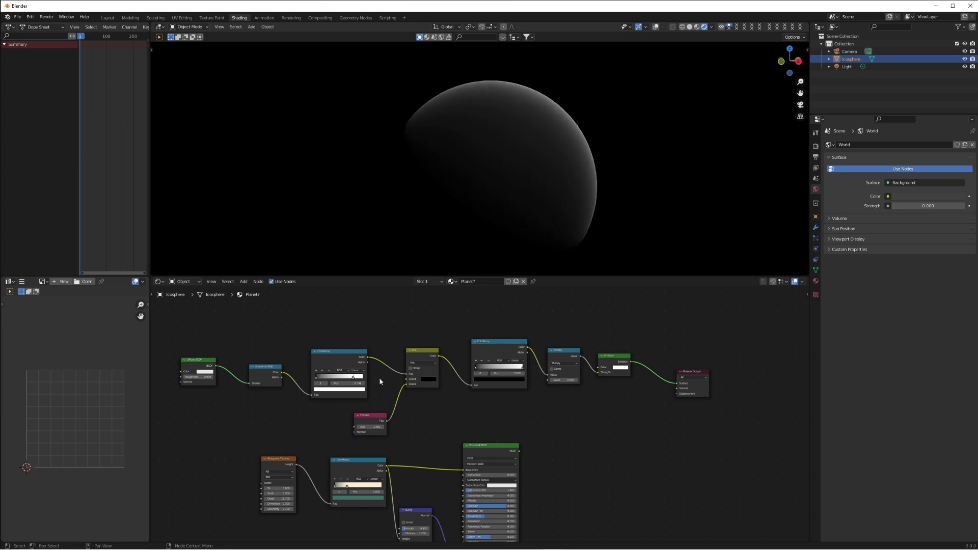
pyautogui.moveTo(562, 381); pyautogui.dragTo(586, 381)
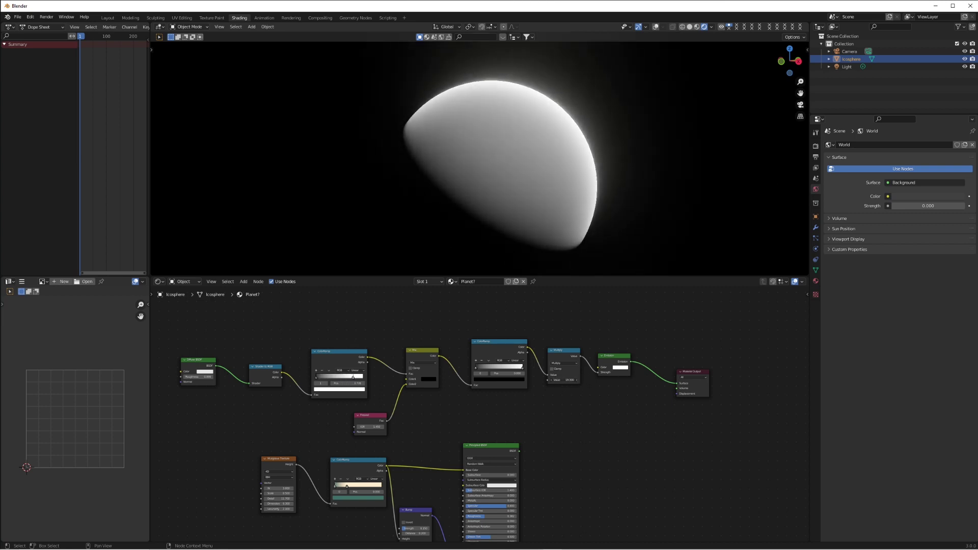
pyautogui.moveTo(315, 378); pyautogui.dragTo(362, 381)
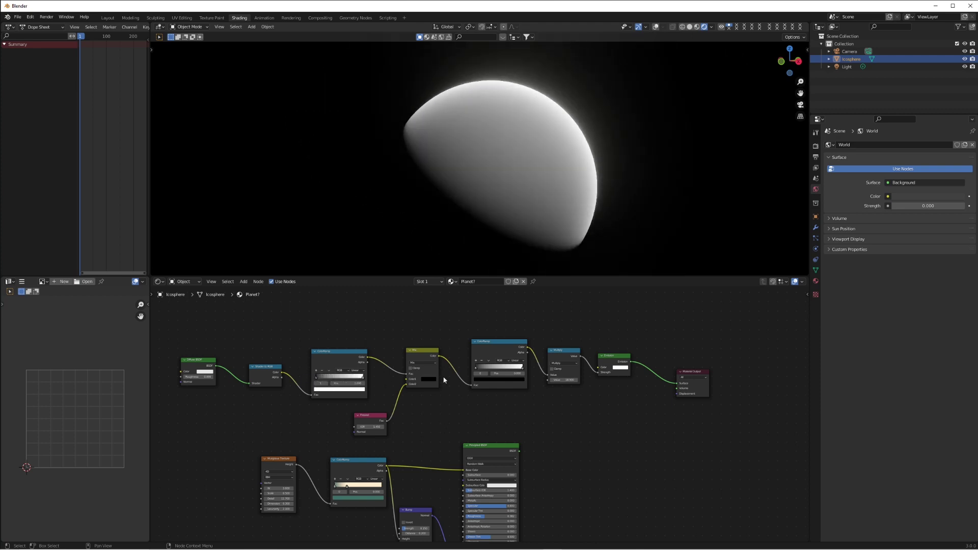
pyautogui.moveTo(476, 371); pyautogui.dragTo(594, 368)
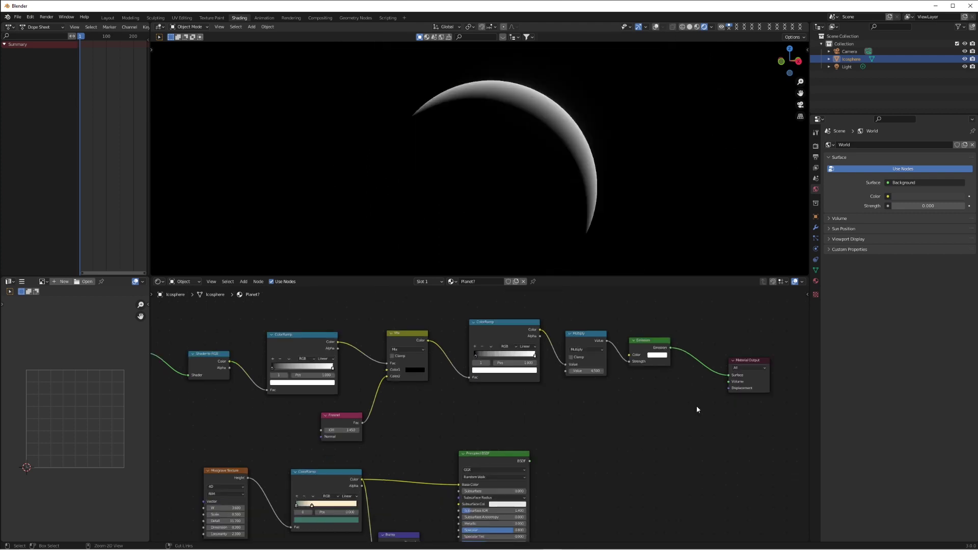
# Step: Insert an Add Shader between the Emission and Material Output nodes and connect the Principled BSDF to its second Shader input
pyautogui.hotkey('shift', 'a')
pyautogui.moveTo(668, 407)
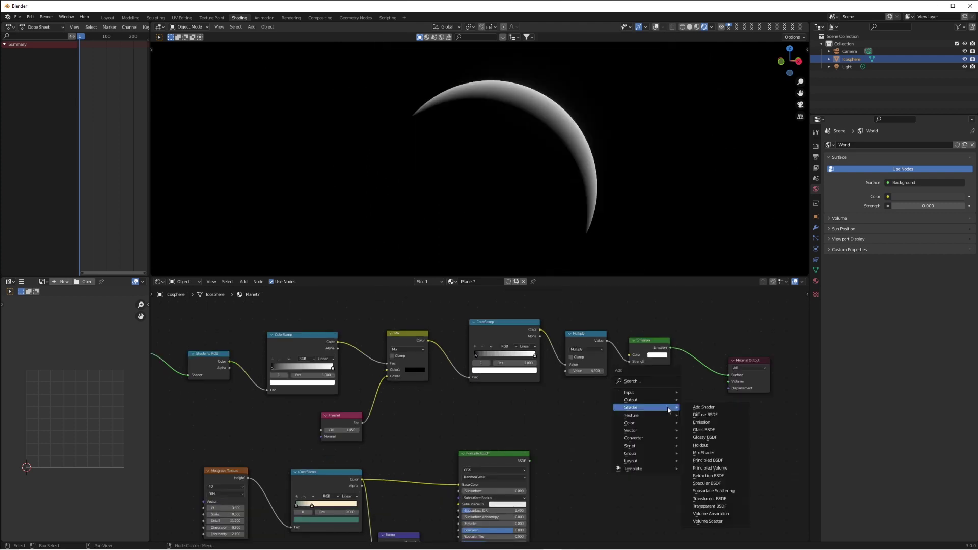
pyautogui.click(704, 407)
pyautogui.click(716, 362)
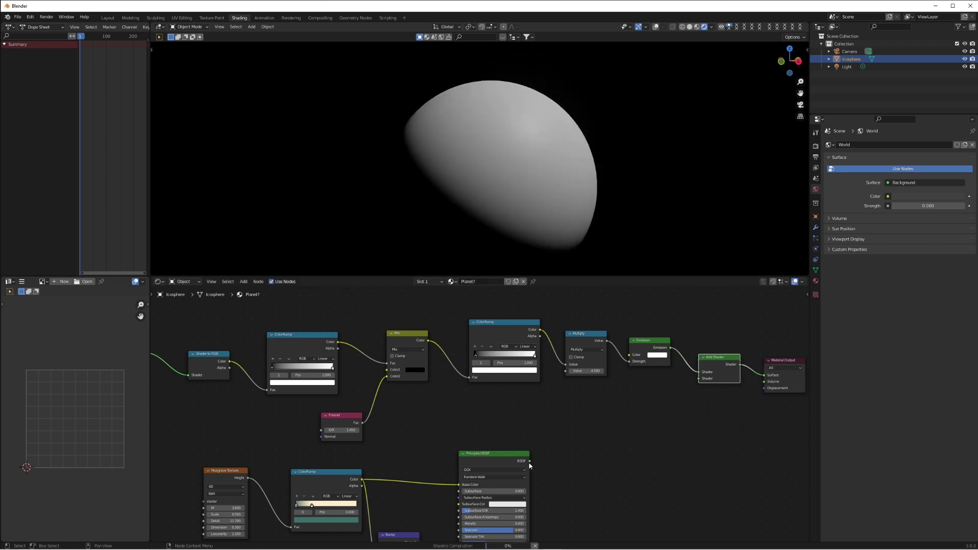
pyautogui.moveTo(530, 463); pyautogui.dragTo(698, 379)
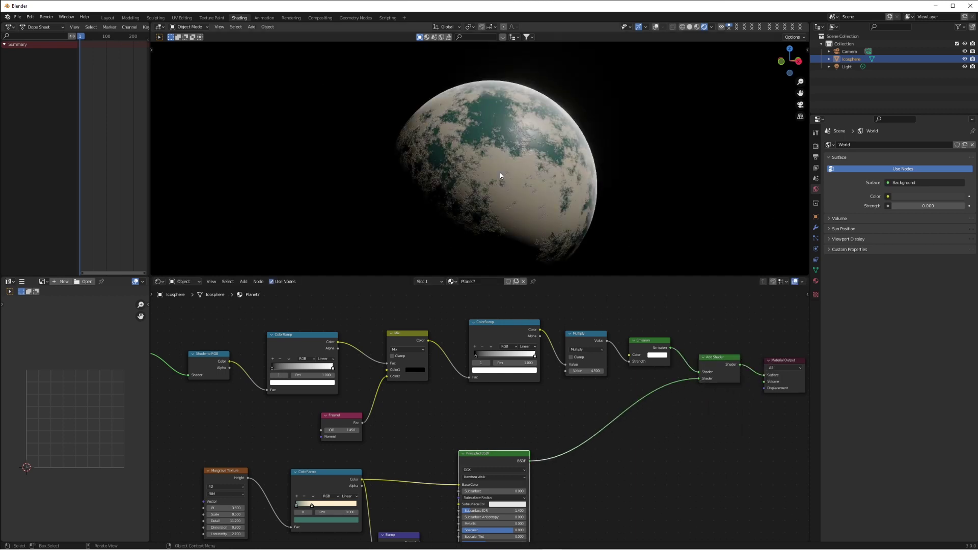
pyautogui.moveTo(555, 192); pyautogui.dragTo(598, 183, button='middle')
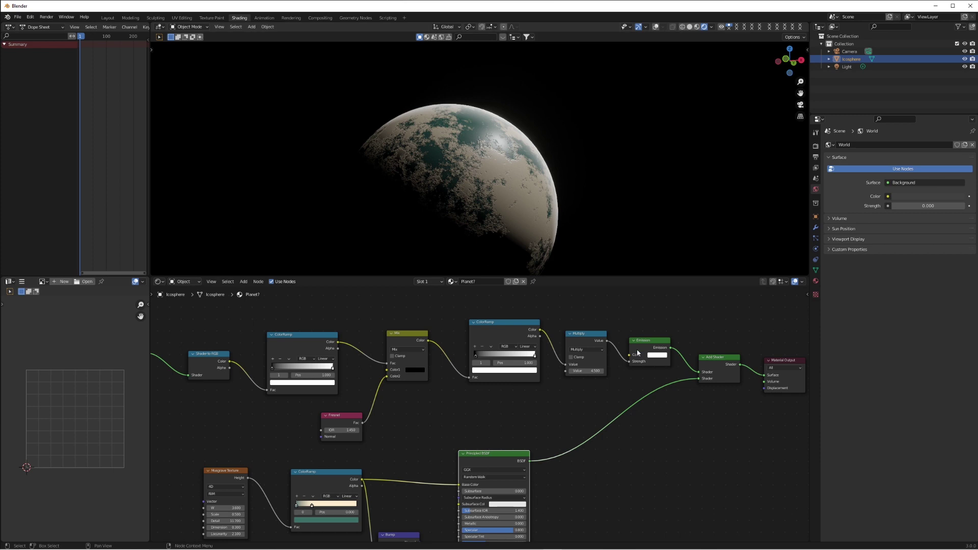
# Step: Set the Emission color to light cyan and raise the Multiply value for a stronger glow
pyautogui.click(654, 355)
pyautogui.moveTo(672, 292); pyautogui.dragTo(676, 280)
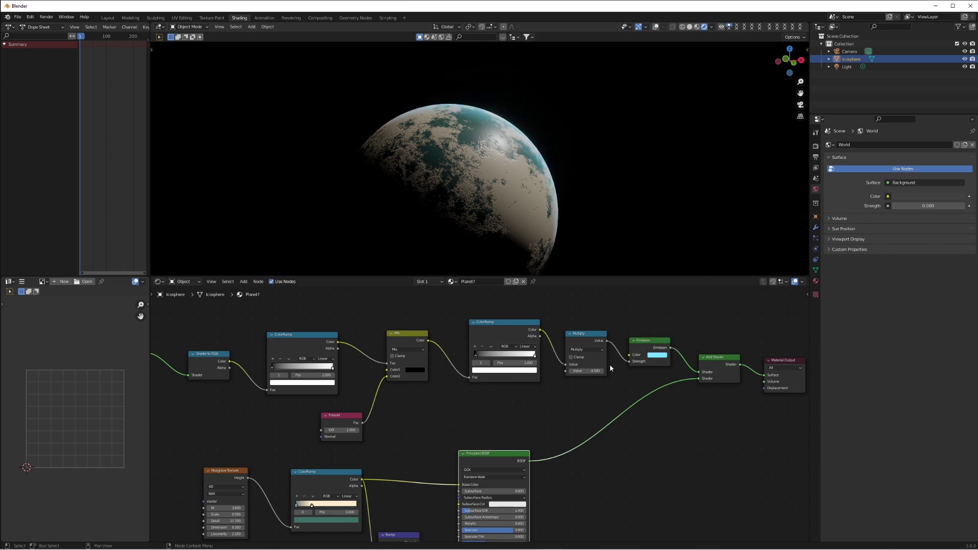
pyautogui.moveTo(587, 371)
pyautogui.mouseDown()
pyautogui.moveTo(621, 371)
pyautogui.moveTo(594, 371)
pyautogui.mouseUp()
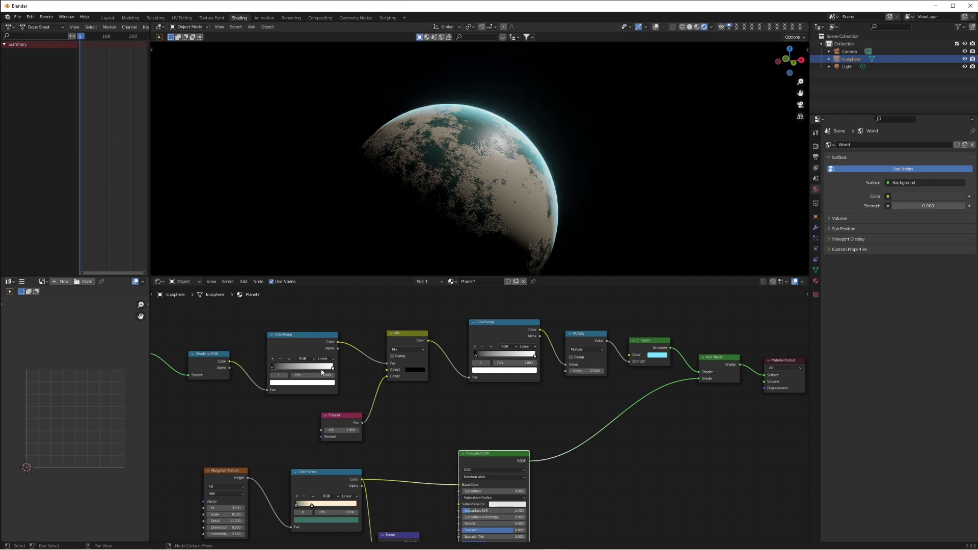
# Step: Move the white stops of both atmosphere ColorRamps slightly inward and adjust the second ramp's dark stop color to near black
pyautogui.moveTo(332, 367); pyautogui.dragTo(271, 369)
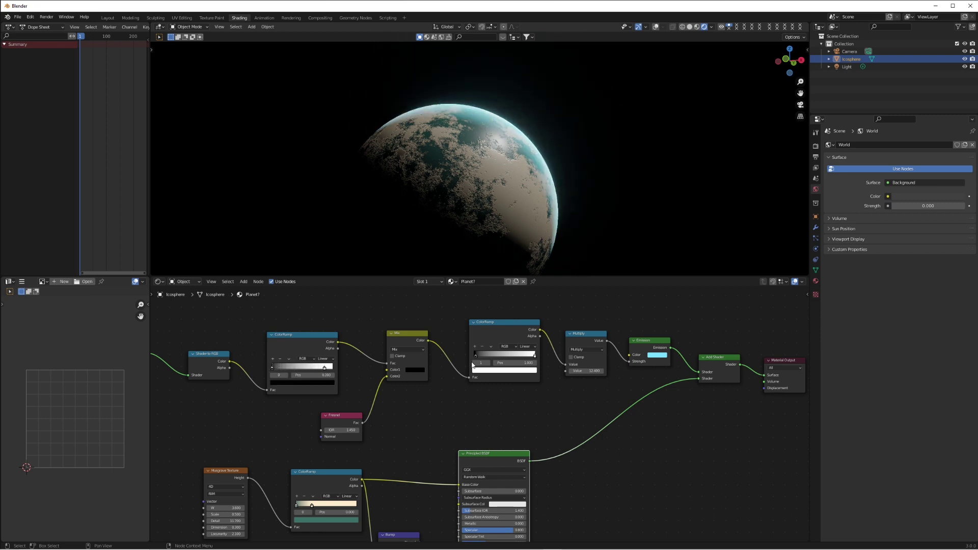
pyautogui.moveTo(535, 356); pyautogui.dragTo(537, 357)
pyautogui.moveTo(477, 354); pyautogui.dragTo(439, 359)
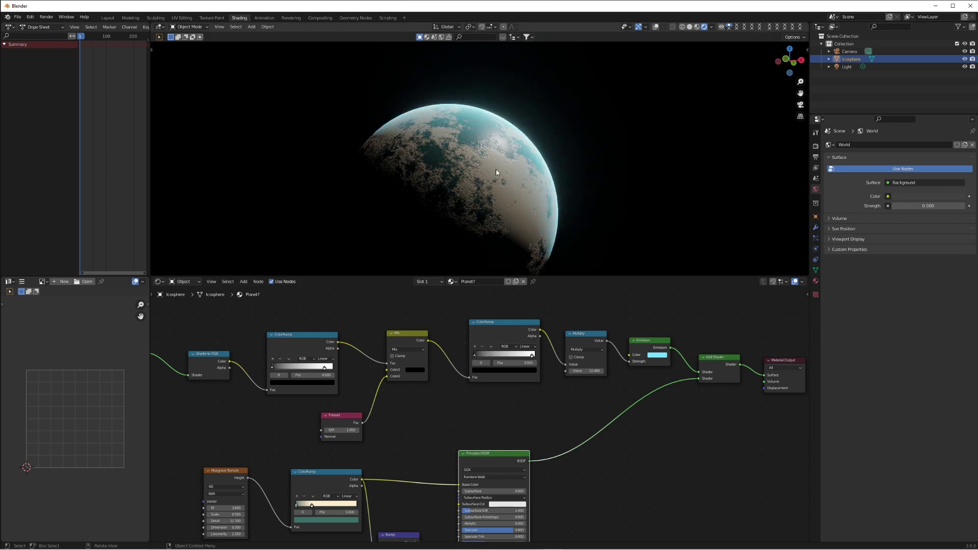
pyautogui.moveTo(514, 168); pyautogui.dragTo(557, 175, button='middle')
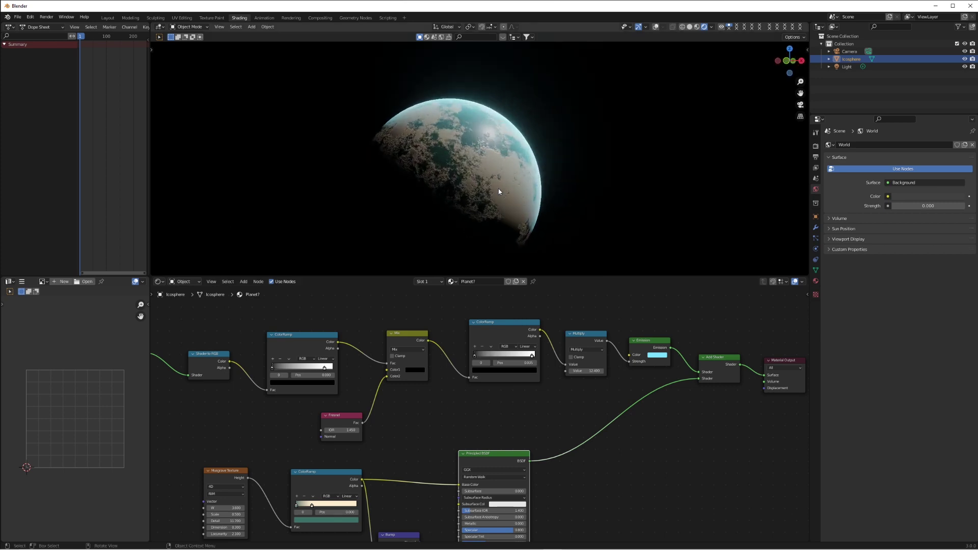
pyautogui.click(503, 369)
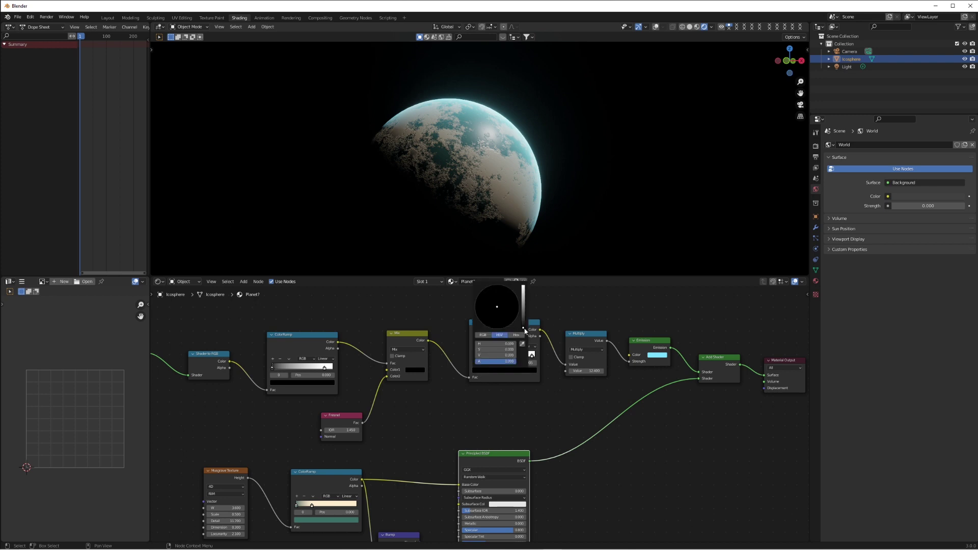
pyautogui.moveTo(524, 329)
pyautogui.mouseDown()
pyautogui.moveTo(523, 315)
pyautogui.moveTo(523, 328)
pyautogui.mouseUp()
pyautogui.click(532, 355)
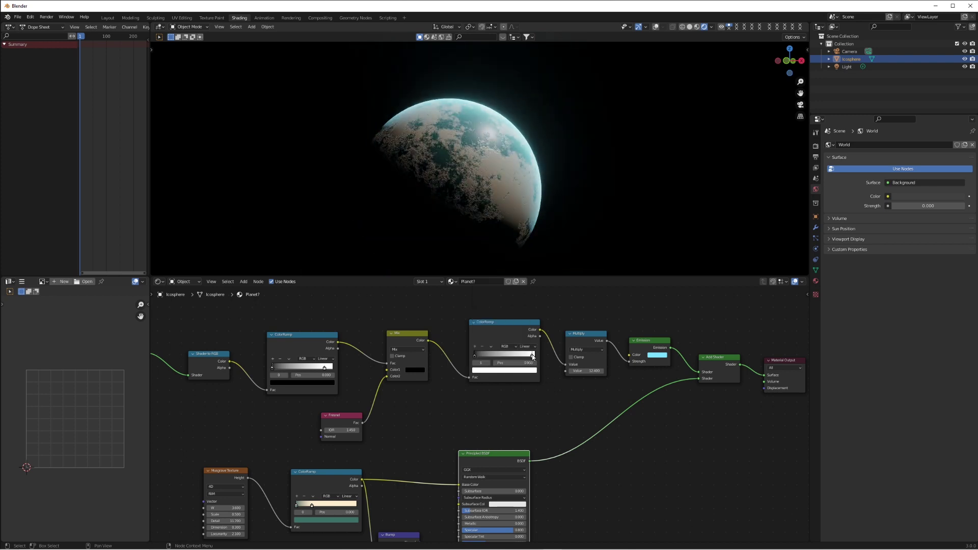
# Step: Lower the Multiply value and move the first atmosphere ColorRamp's black stop to position 0.073
pyautogui.moveTo(586, 371); pyautogui.dragTo(551, 371)
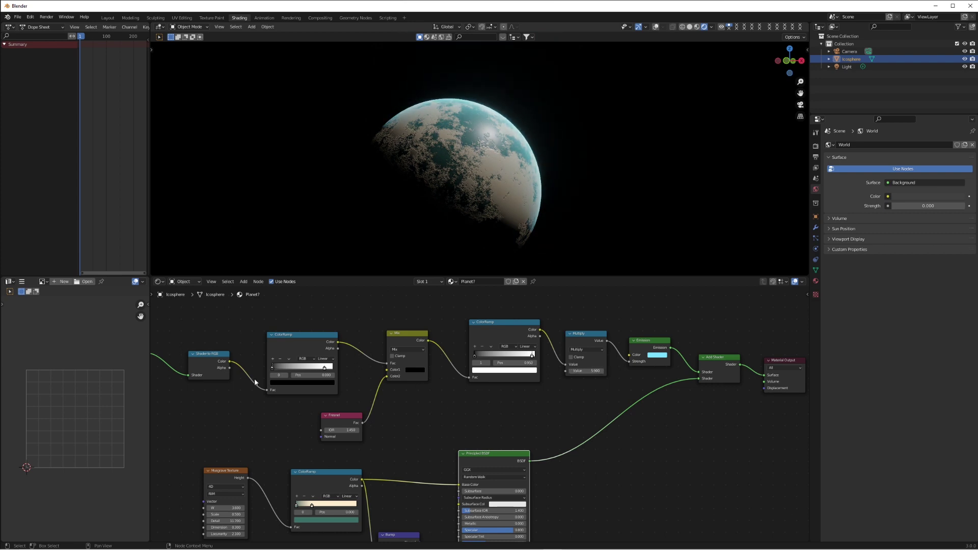
pyautogui.moveTo(274, 371); pyautogui.dragTo(278, 370)
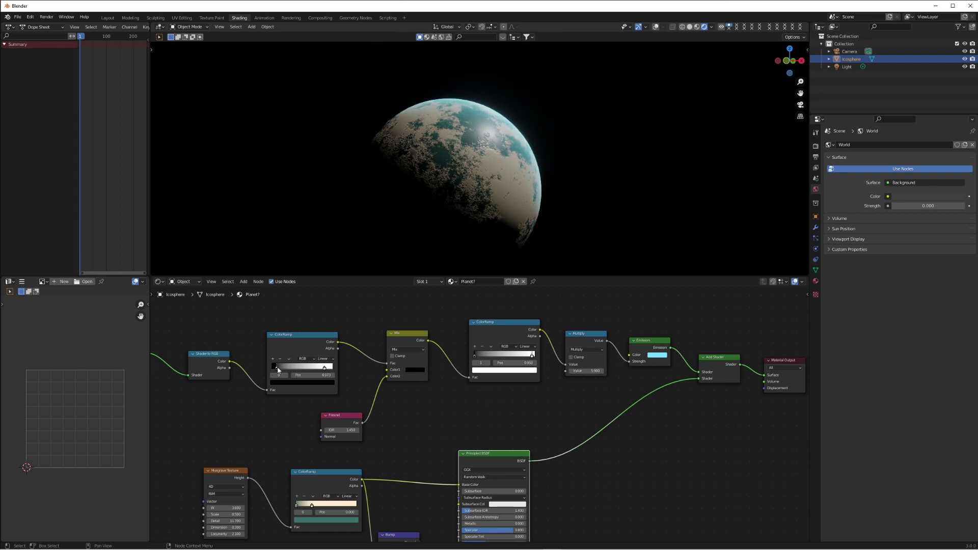
# Step: Try a pink Emission color, change it to light blue, and raise the Multiply value to about 13.9
pyautogui.click(657, 355)
pyautogui.moveTo(682, 287); pyautogui.dragTo(678, 306)
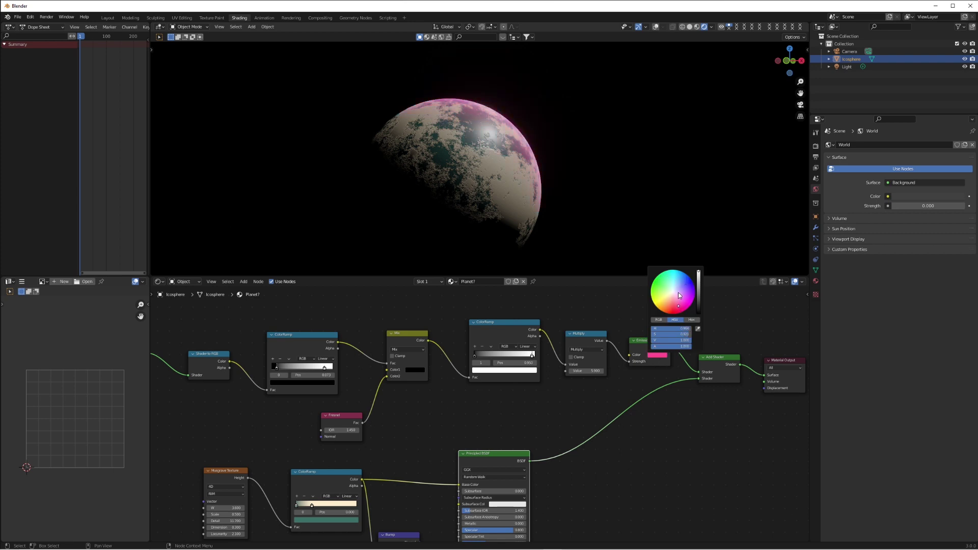
pyautogui.click(677, 281)
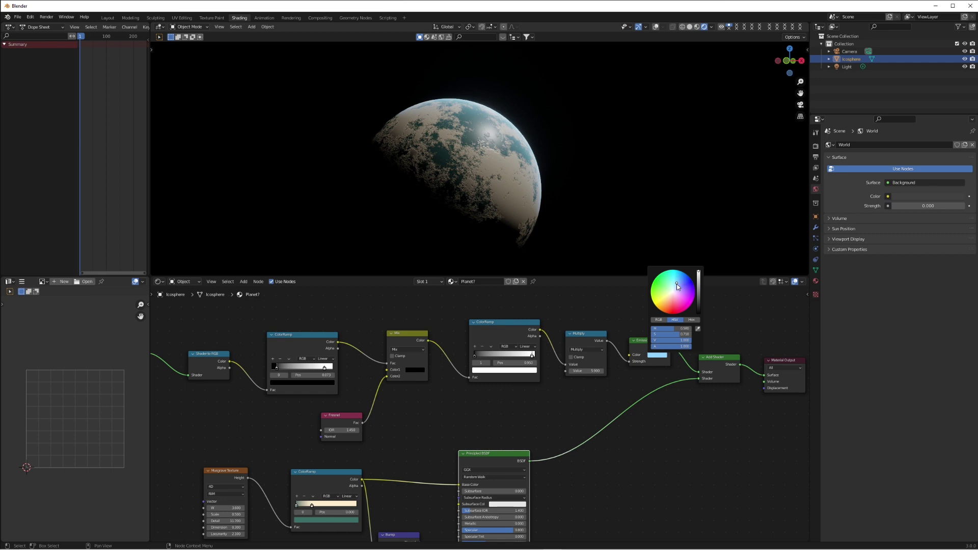
pyautogui.moveTo(499, 97); pyautogui.dragTo(525, 200, button='middle')
pyautogui.scroll(2, 526, 203)
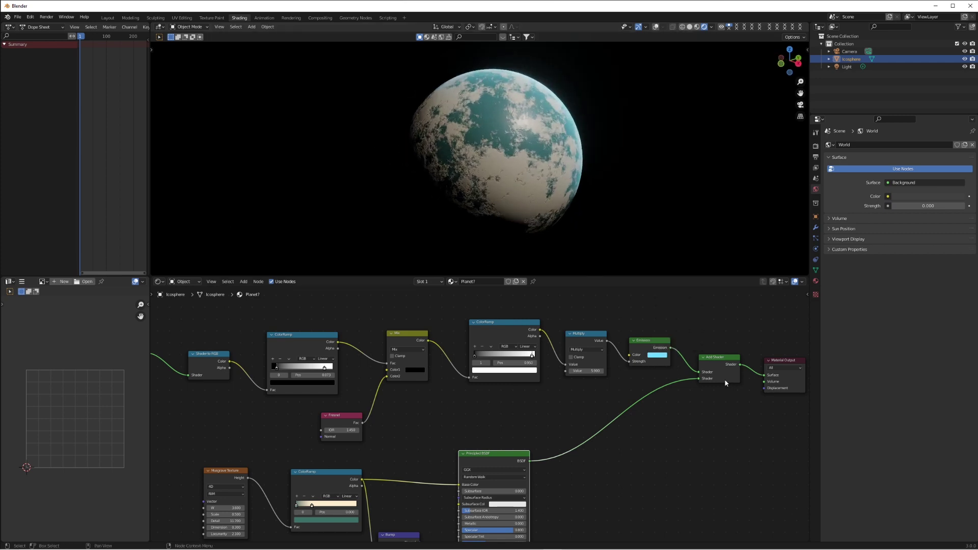
pyautogui.moveTo(582, 370); pyautogui.dragTo(611, 371)
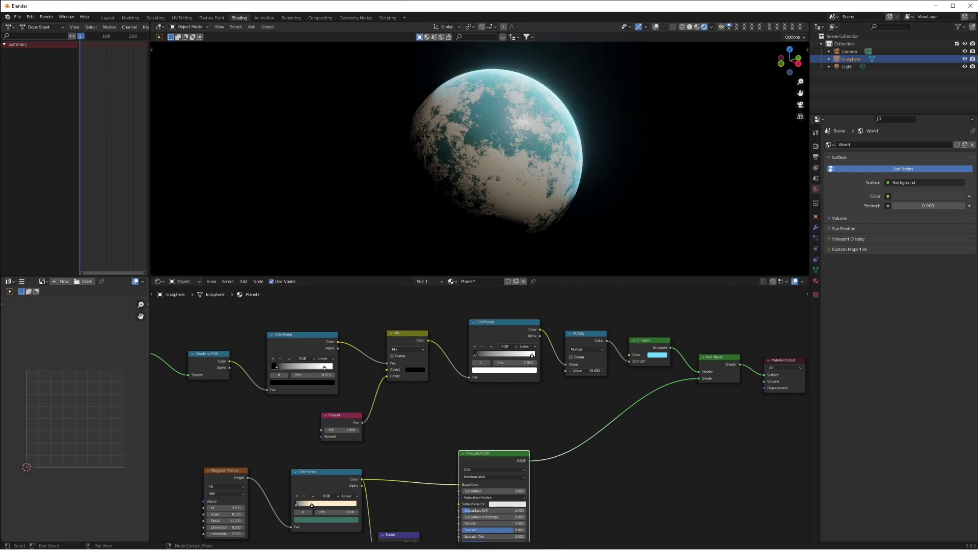
# Step: Examine the planet's surface and atmosphere glow from several angles and distances
pyautogui.moveTo(503, 182); pyautogui.dragTo(506, 170, button='middle')
pyautogui.scroll(2, 506, 171)
pyautogui.moveTo(602, 155); pyautogui.dragTo(536, 173, button='middle')
pyautogui.scroll(-3, 575, 170)
pyautogui.scroll(3, 536, 173)
pyautogui.scroll(-2, 537, 173)
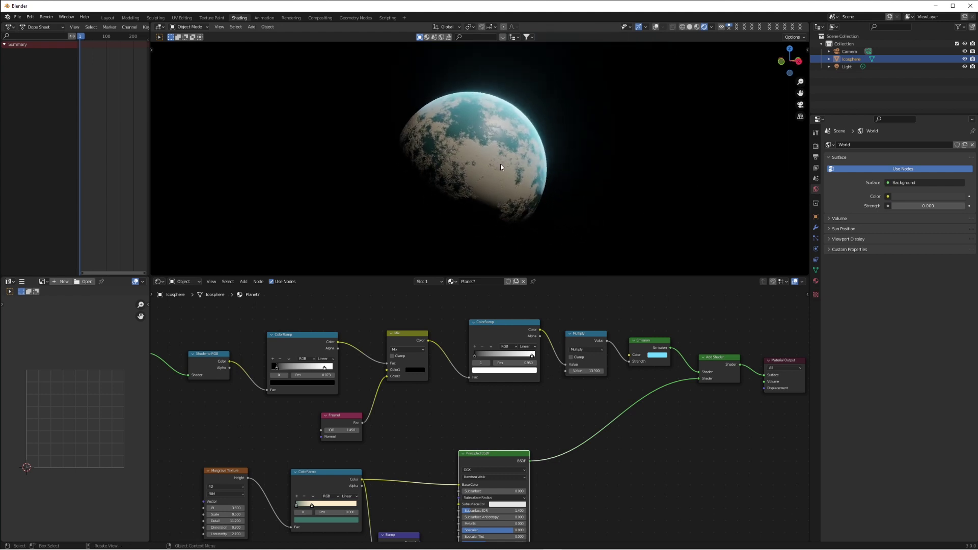
pyautogui.scroll(1, 500, 164)
# Step: Duplicate the Diffuse BSDF, Shader to RGB and first ColorRamp nodes and place the copies beside the Musgrave Texture node
pyautogui.keyDown('ctrl'); pyautogui.moveTo(485, 383); pyautogui.dragTo(484, 390, button='middle'); pyautogui.keyUp('ctrl')
pyautogui.moveTo(457, 469); pyautogui.dragTo(422, 422, button='middle')
pyautogui.keyDown('ctrl'); pyautogui.hscroll(-4, 432, 457); pyautogui.keyUp('ctrl')
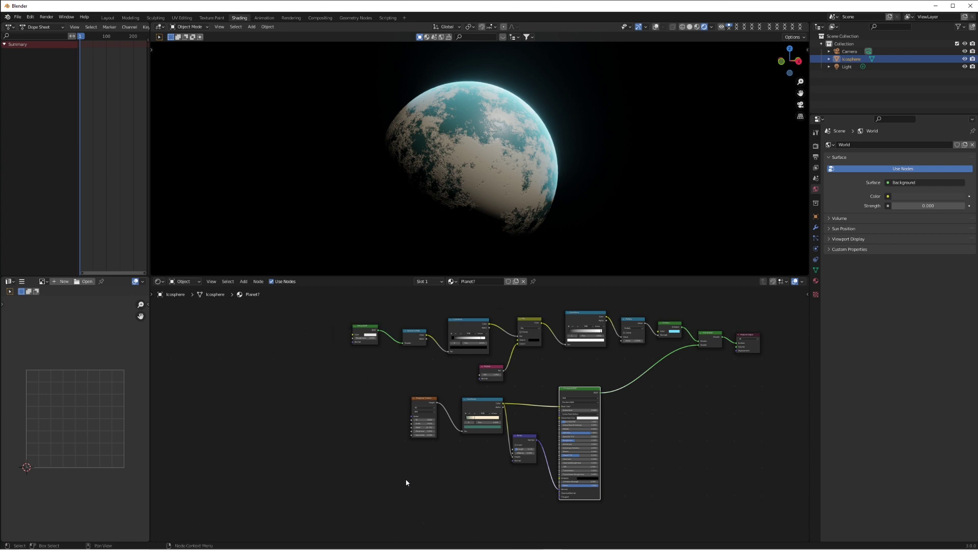
pyautogui.moveTo(472, 309); pyautogui.dragTo(349, 359)
pyautogui.scroll(3, 395, 373)
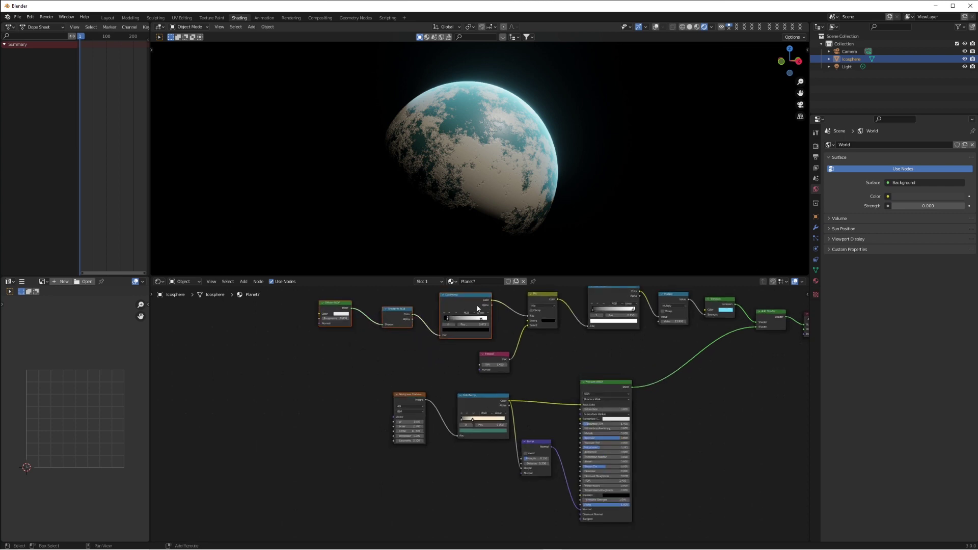
pyautogui.hotkey('shift', 'd')
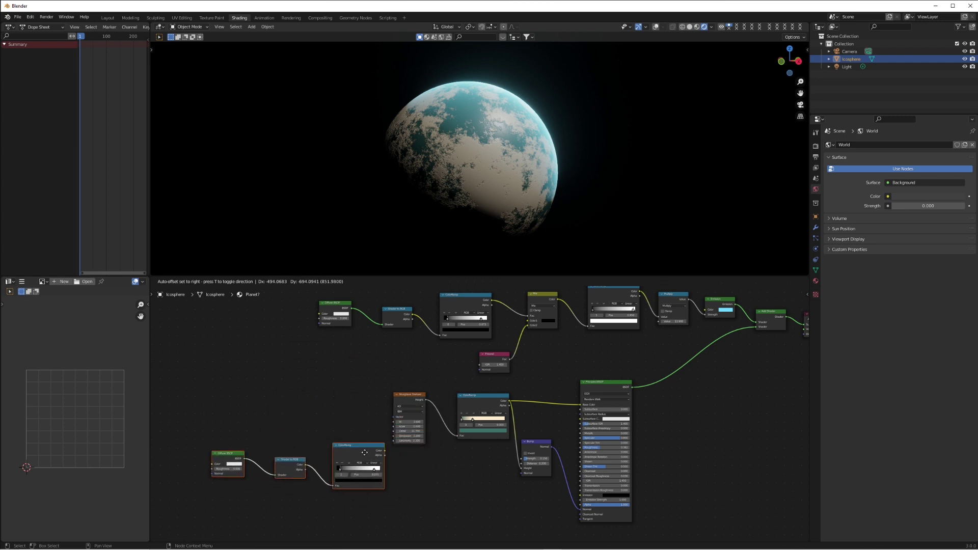
pyautogui.click(352, 440)
pyautogui.keyDown('ctrl'); pyautogui.scroll(2, 412, 479); pyautogui.keyUp('ctrl')
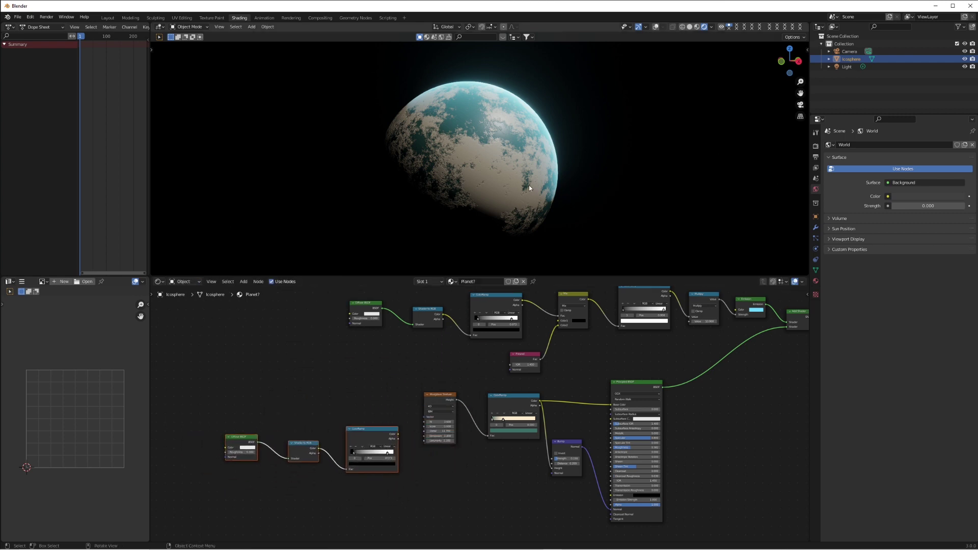
# Step: Shift the duplicated three-node chain slightly farther from the Musgrave Texture node and deselect it
pyautogui.scroll(1, 416, 477)
pyautogui.moveTo(520, 386); pyautogui.dragTo(423, 411)
pyautogui.press('g')
pyautogui.click(476, 469)
pyautogui.click(476, 463)
pyautogui.keyDown('shift'); pyautogui.scroll(-2, 466, 469); pyautogui.keyUp('shift')
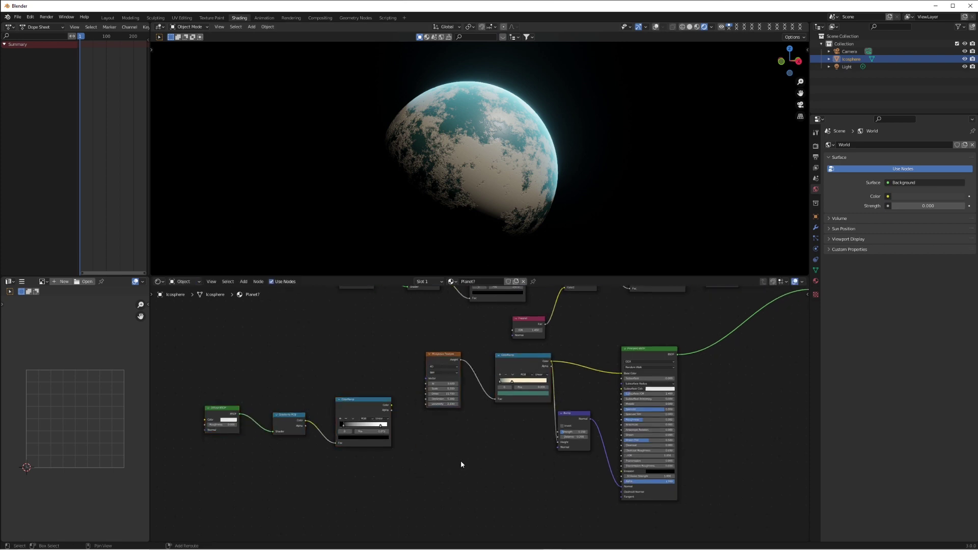
pyautogui.keyDown('shift'); pyautogui.scroll(1, 461, 460); pyautogui.keyUp('shift')
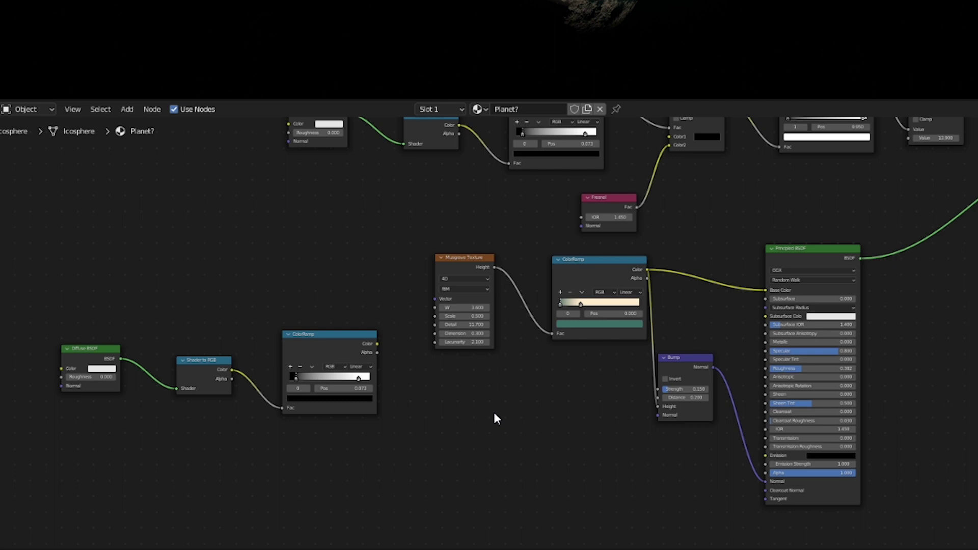
# Step: Add a Math node set to Multiply below the Musgrave Texture and connect the duplicated ColorRamp's Color to its first Value
pyautogui.hotkey('shift', 'a')
pyautogui.moveTo(476, 453)
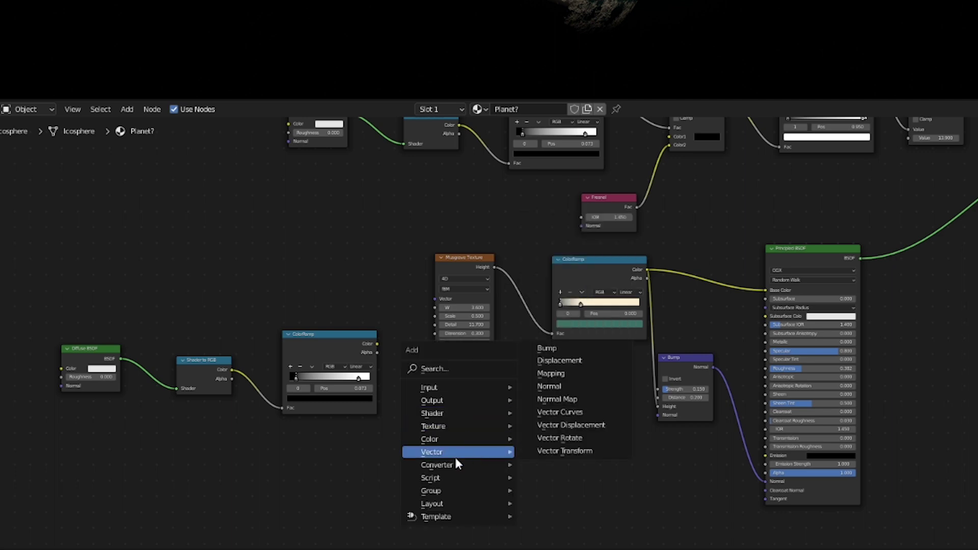
pyautogui.moveTo(452, 465)
pyautogui.click(558, 374)
pyautogui.click(472, 400)
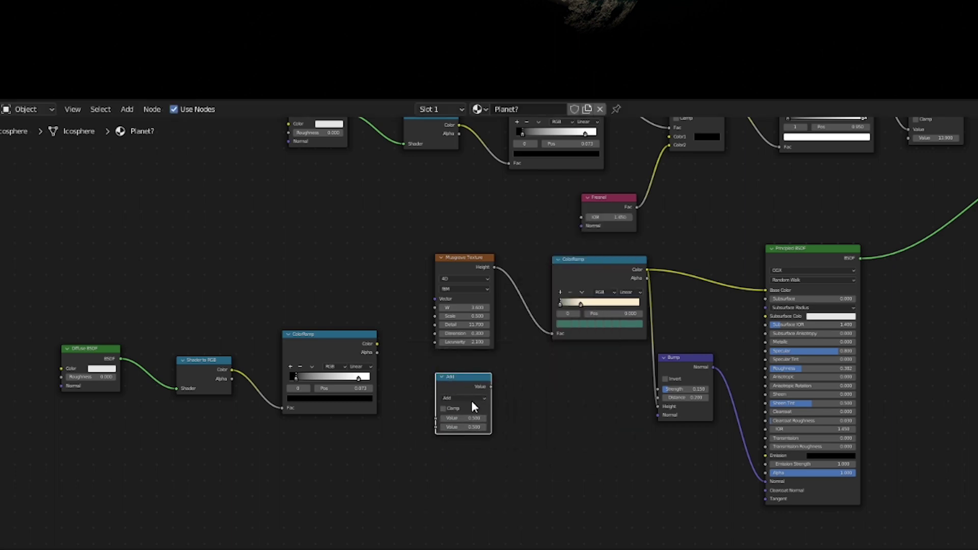
pyautogui.click(472, 400)
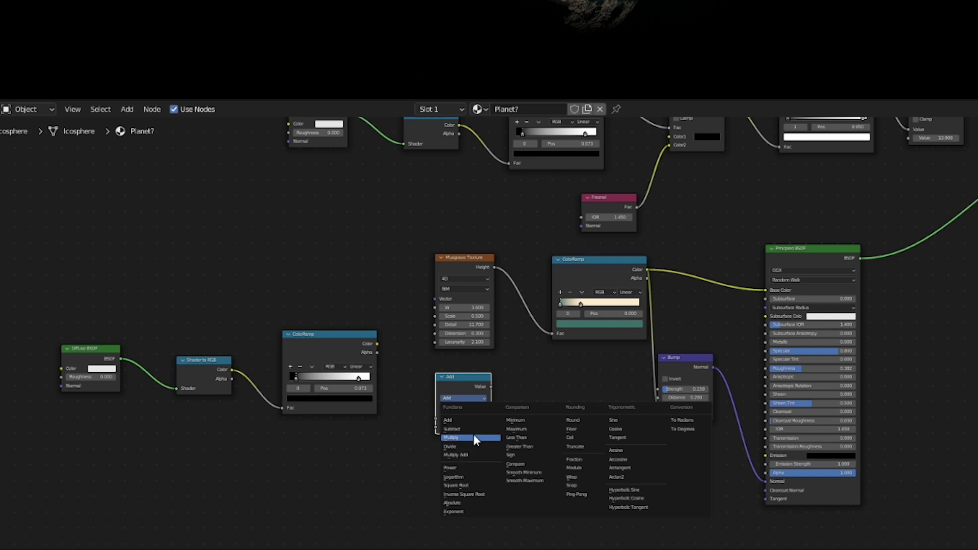
pyautogui.click(474, 436)
pyautogui.moveTo(475, 379); pyautogui.dragTo(471, 373)
pyautogui.scroll(1, 387, 382)
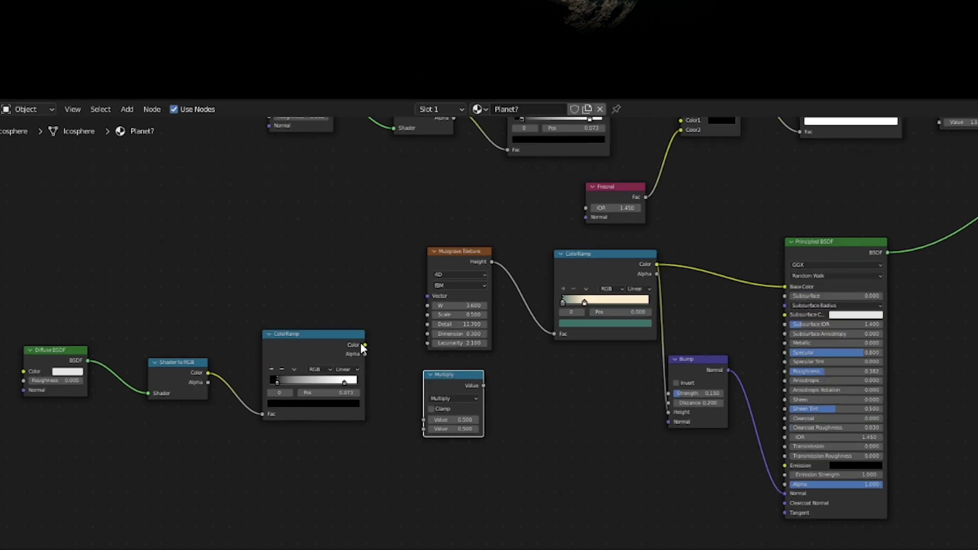
pyautogui.moveTo(386, 368); pyautogui.dragTo(424, 424)
# Step: Add a MixRGB node after the new Math Multiply node and connect the Multiply Value to its Fac
pyautogui.moveTo(520, 487); pyautogui.dragTo(520, 437, button='middle')
pyautogui.scroll(2, 522, 422)
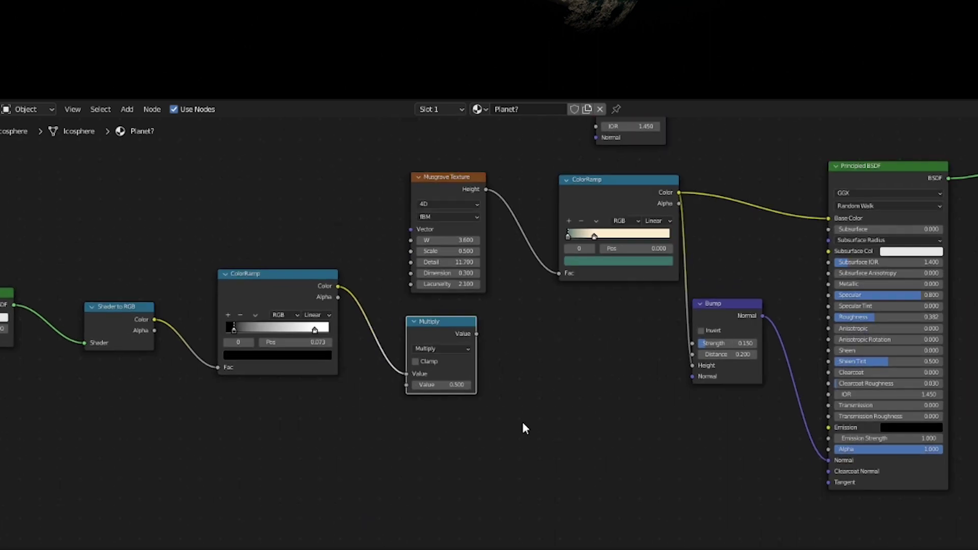
pyautogui.hotkey('shift', 'a')
pyautogui.moveTo(554, 379)
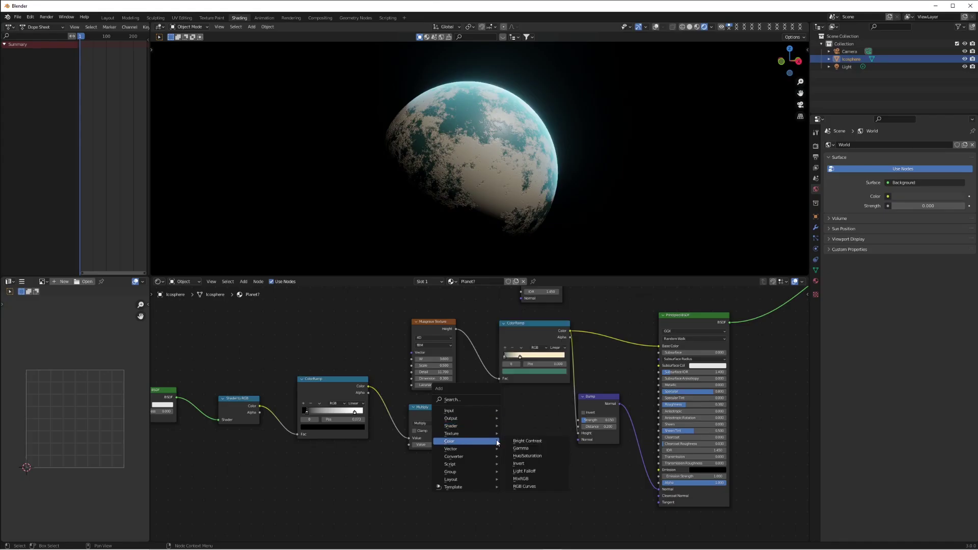
pyautogui.click(520, 479)
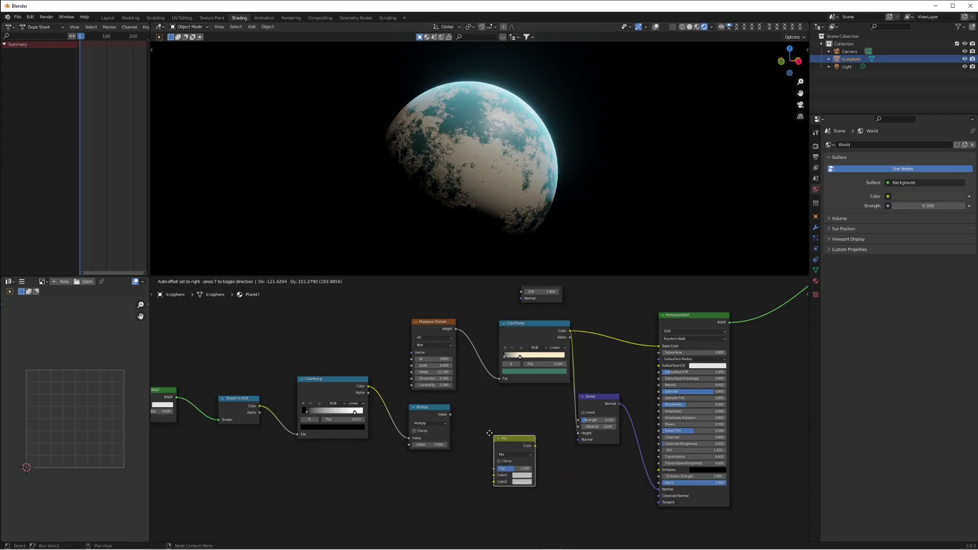
pyautogui.moveTo(470, 441); pyautogui.dragTo(477, 468)
pyautogui.scroll(-3, 564, 479)
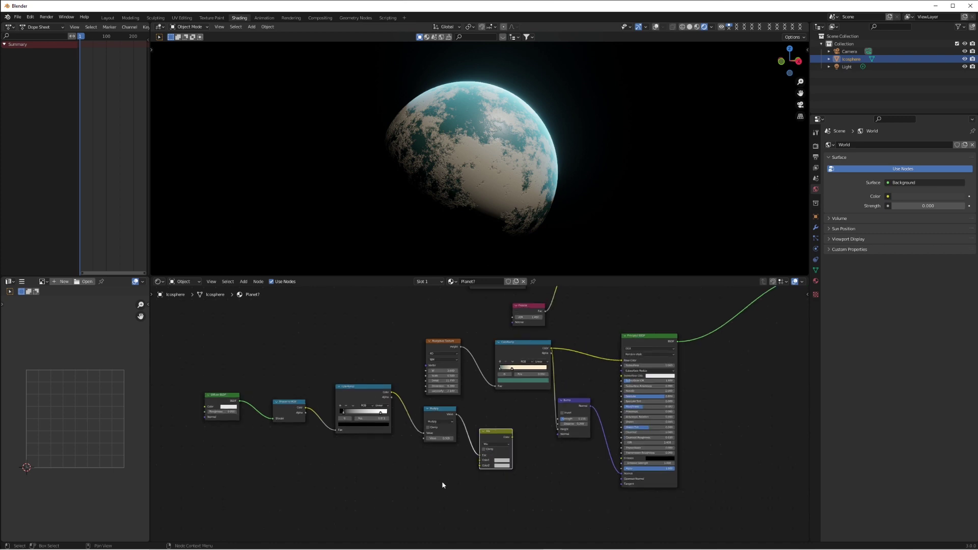
pyautogui.moveTo(420, 489); pyautogui.dragTo(466, 475, button='middle')
pyautogui.scroll(2, 392, 442)
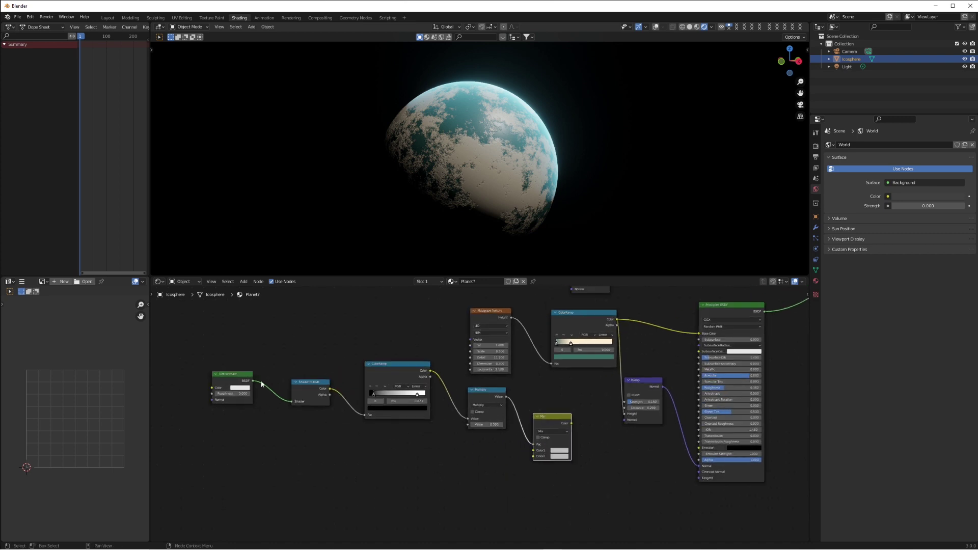
# Step: Add a Musgrave Texture and a Voronoi Texture node below the duplicated Diffuse BSDF chain
pyautogui.hotkey('shift', 'a')
pyautogui.moveTo(405, 431)
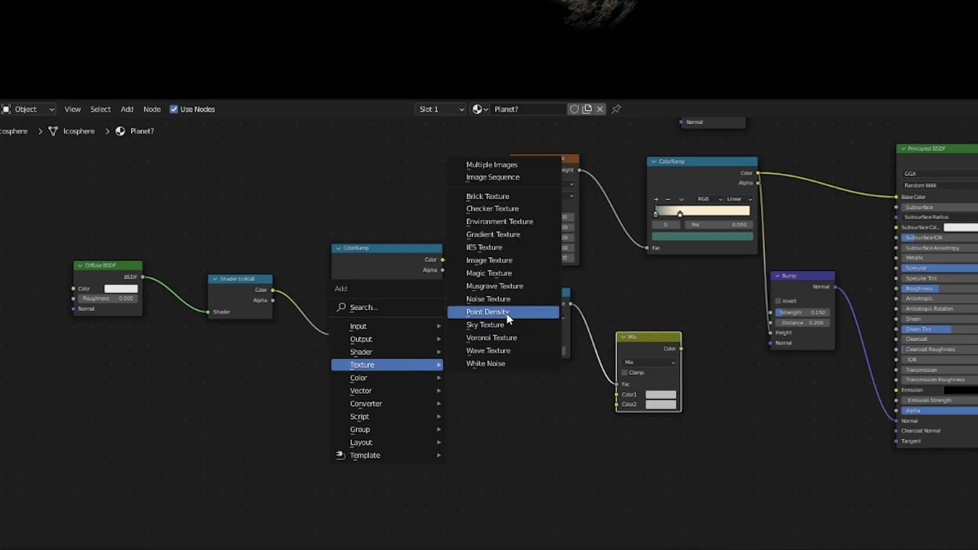
pyautogui.click(494, 286)
pyautogui.click(153, 377)
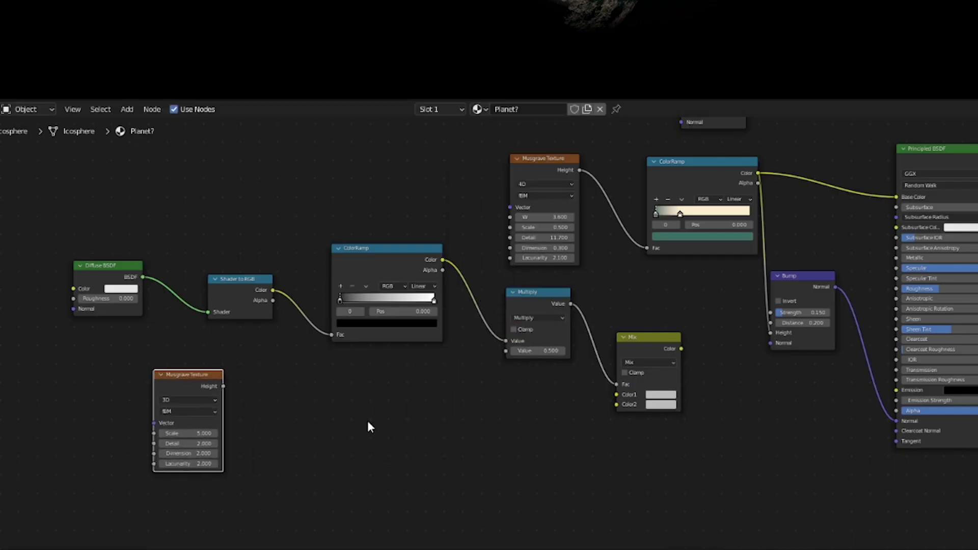
pyautogui.hotkey('shift', 'a')
pyautogui.moveTo(361, 415)
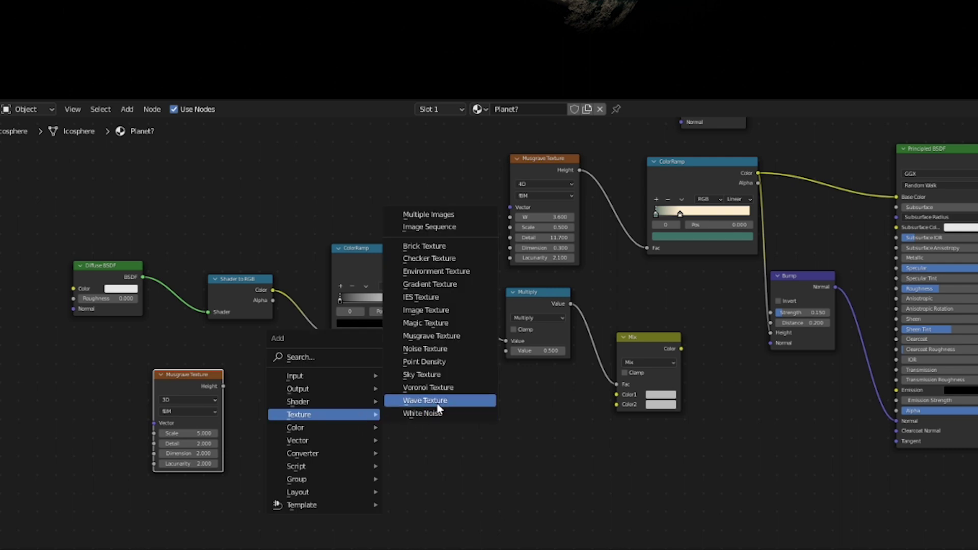
pyautogui.click(447, 387)
pyautogui.click(271, 438)
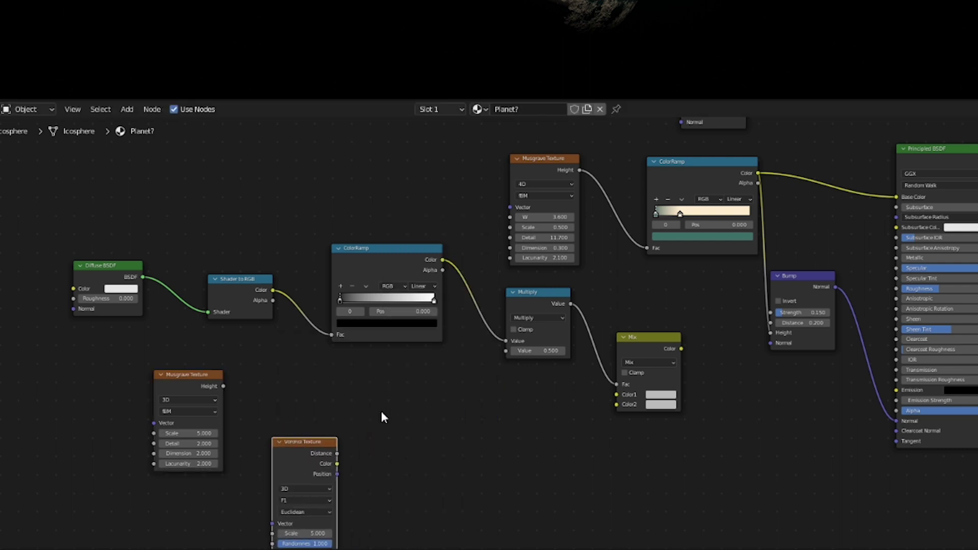
# Step: Duplicate the Mix node beside the new textures, feeding Voronoi Distance into its Color2 and Musgrave Height into its Fac
pyautogui.click(629, 360)
pyautogui.hotkey('shift', 'd')
pyautogui.click(363, 391)
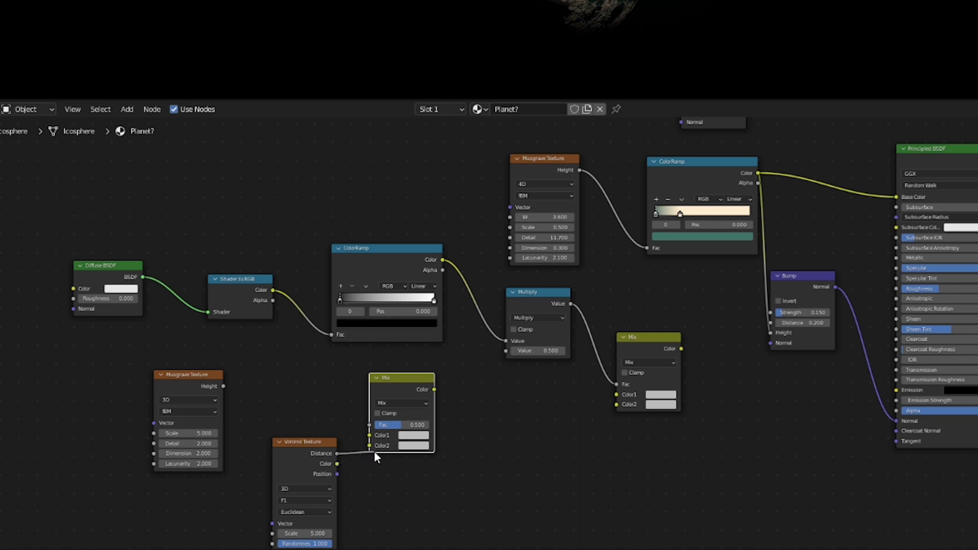
pyautogui.moveTo(371, 447); pyautogui.dragTo(372, 448)
pyautogui.moveTo(223, 386); pyautogui.dragTo(370, 425)
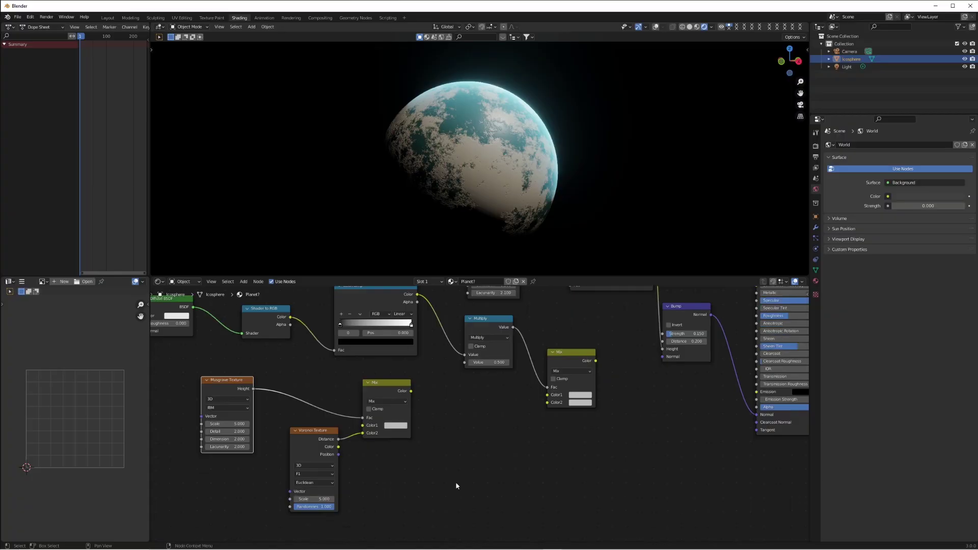
# Step: Link the texture Mix through the final Mix's Color1 to the Principled BSDF's Emission, with black for their remaining color inputs
pyautogui.click(396, 426)
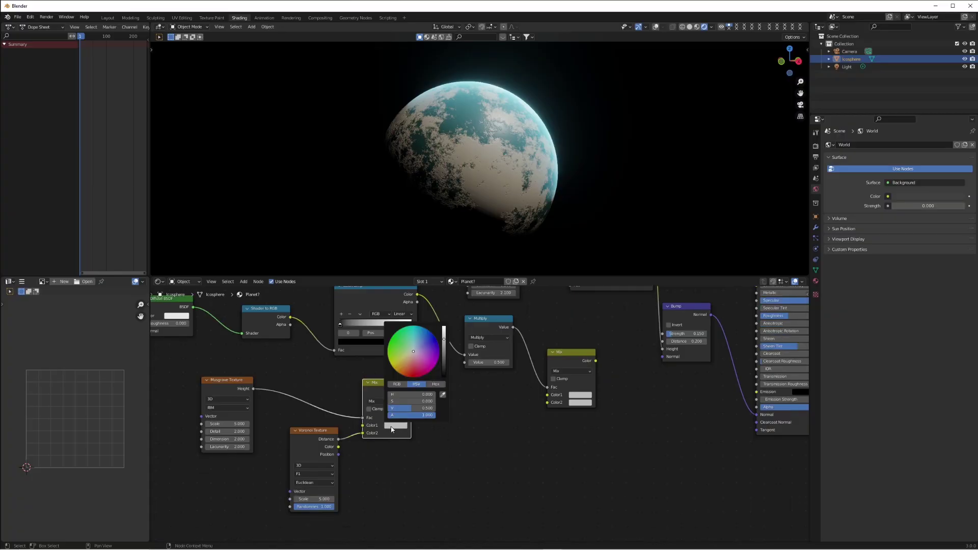
pyautogui.moveTo(444, 340); pyautogui.dragTo(548, 396)
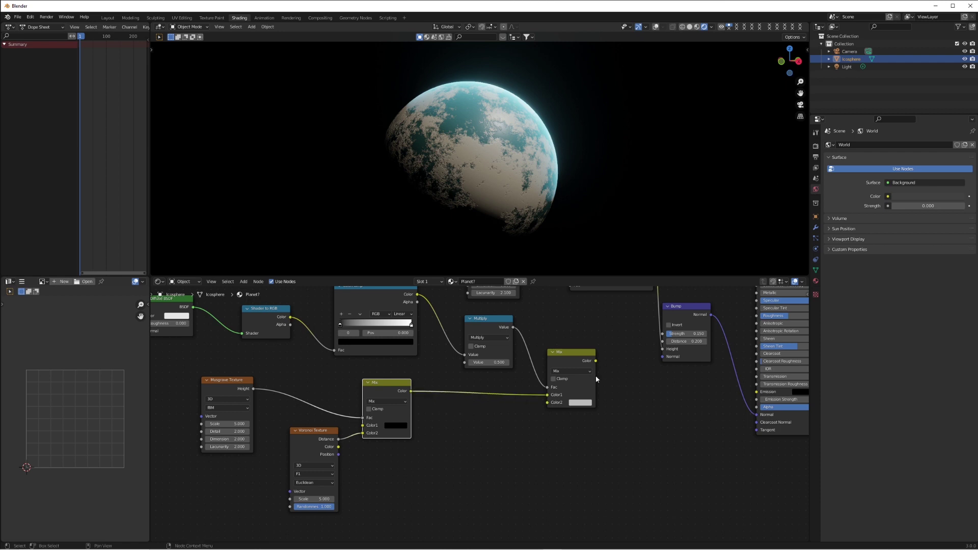
pyautogui.moveTo(595, 361); pyautogui.dragTo(749, 396)
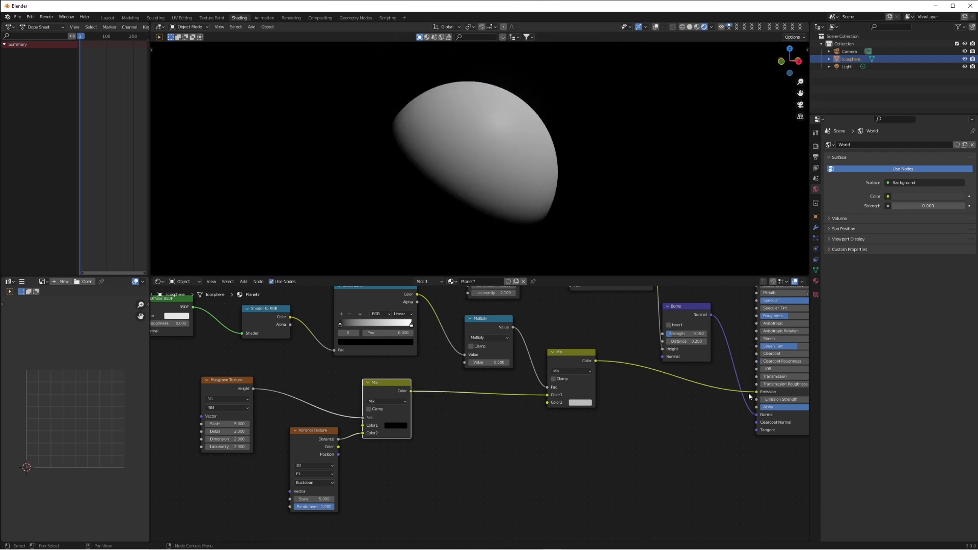
pyautogui.click(587, 403)
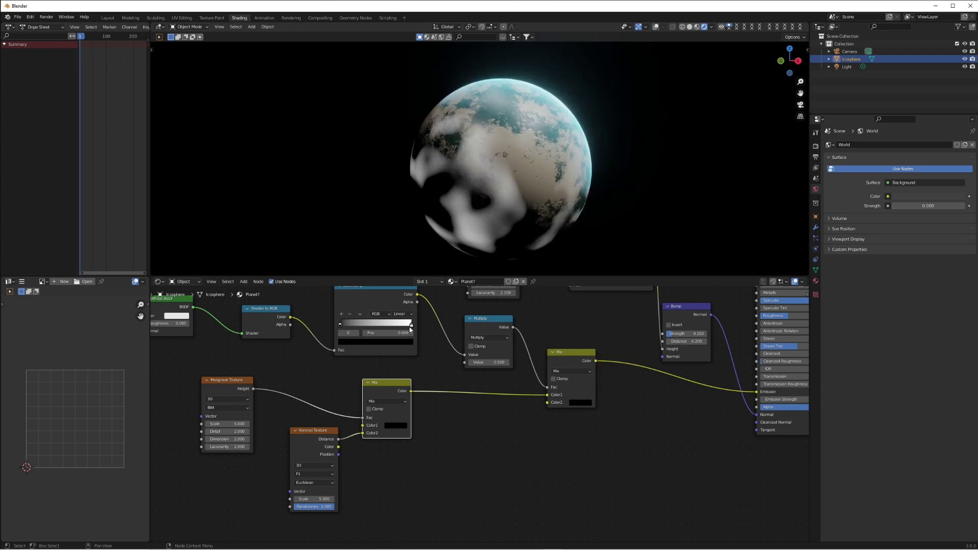
# Step: Move the light-mask ColorRamp's white stop to position 0.082 and insert a new ColorRamp between the two Mix nodes
pyautogui.moveTo(411, 324); pyautogui.dragTo(337, 331)
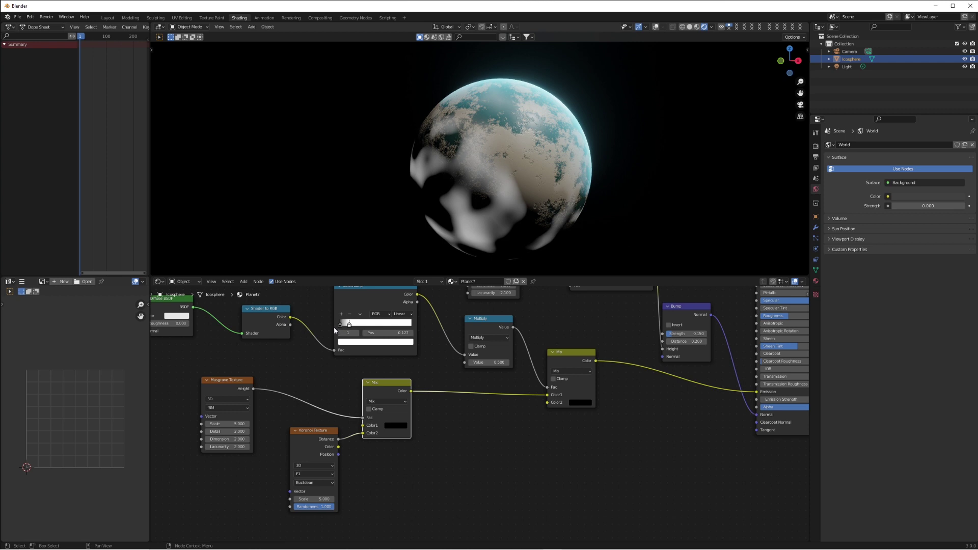
pyautogui.moveTo(335, 331); pyautogui.dragTo(333, 331)
pyautogui.hotkey('shift', 'a')
pyautogui.moveTo(456, 398)
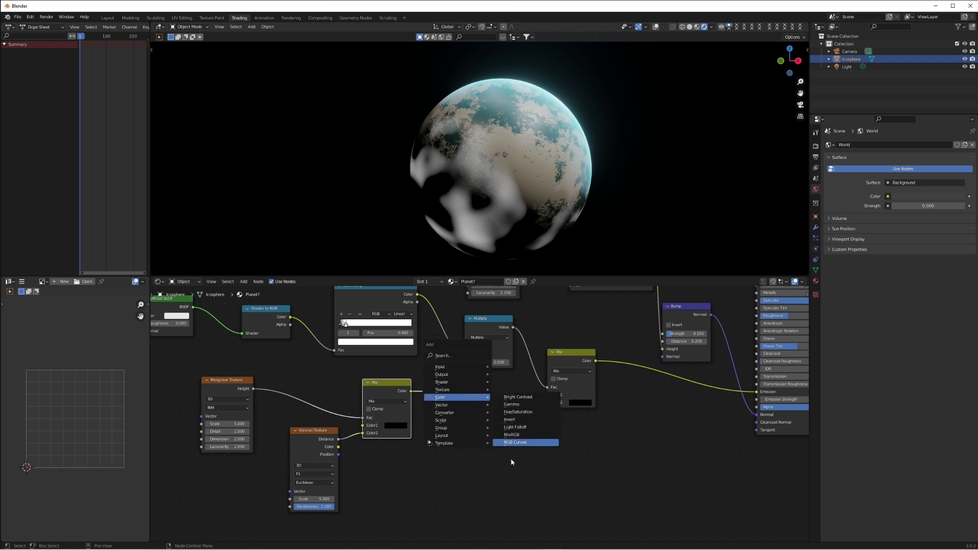
pyautogui.moveTo(462, 416)
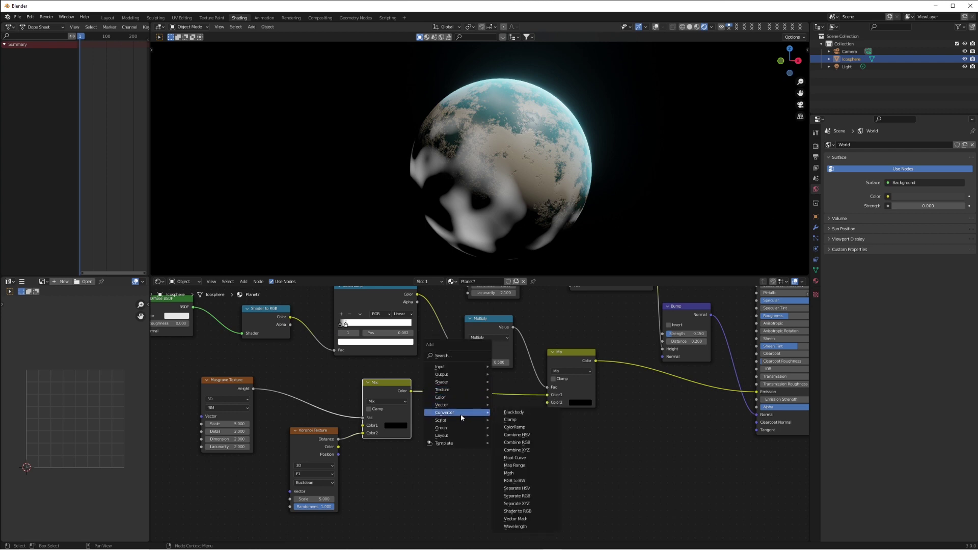
pyautogui.click(514, 427)
pyautogui.click(452, 388)
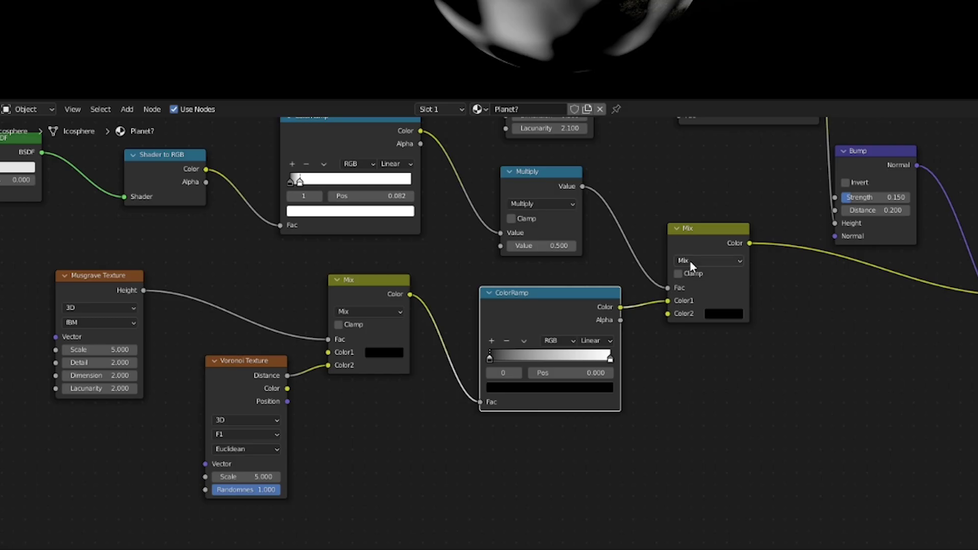
# Step: Switch the final Mix node's blend mode to Multiply and raise the Math Multiply node's Value to 5.4
pyautogui.click(576, 372)
pyautogui.click(588, 395)
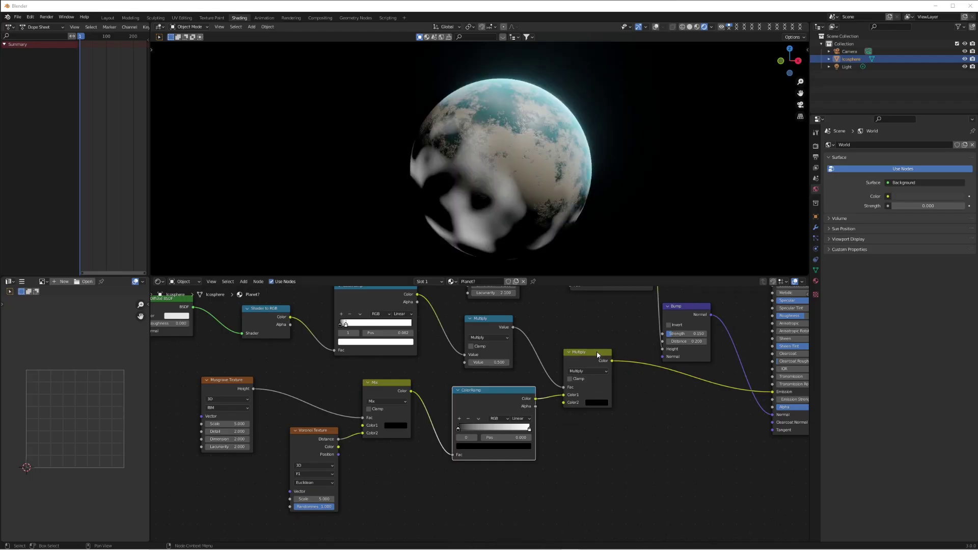
pyautogui.moveTo(489, 363)
pyautogui.mouseDown()
pyautogui.moveTo(576, 364)
pyautogui.moveTo(558, 363)
pyautogui.mouseUp()
pyautogui.scroll(-3, 515, 167)
pyautogui.scroll(2, 514, 166)
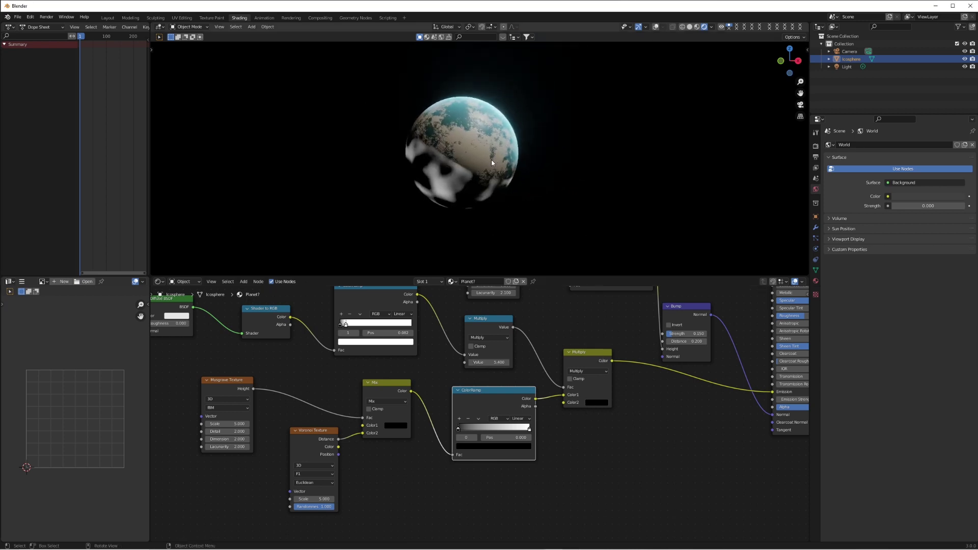
# Step: Change the scene's Light object to a Sun light with a strength of 3
pyautogui.click(847, 66)
pyautogui.click(816, 249)
pyautogui.click(880, 179)
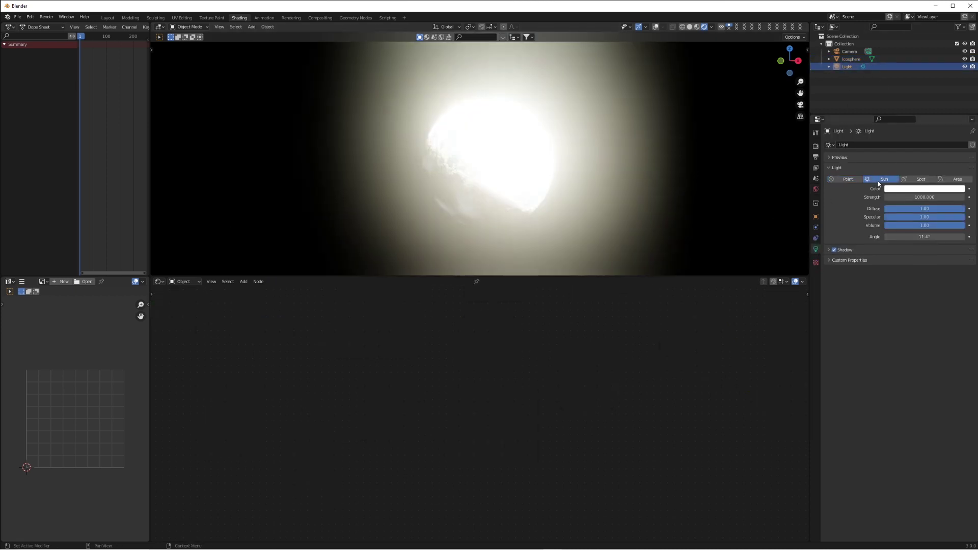
pyautogui.click(935, 198)
pyautogui.write('3')
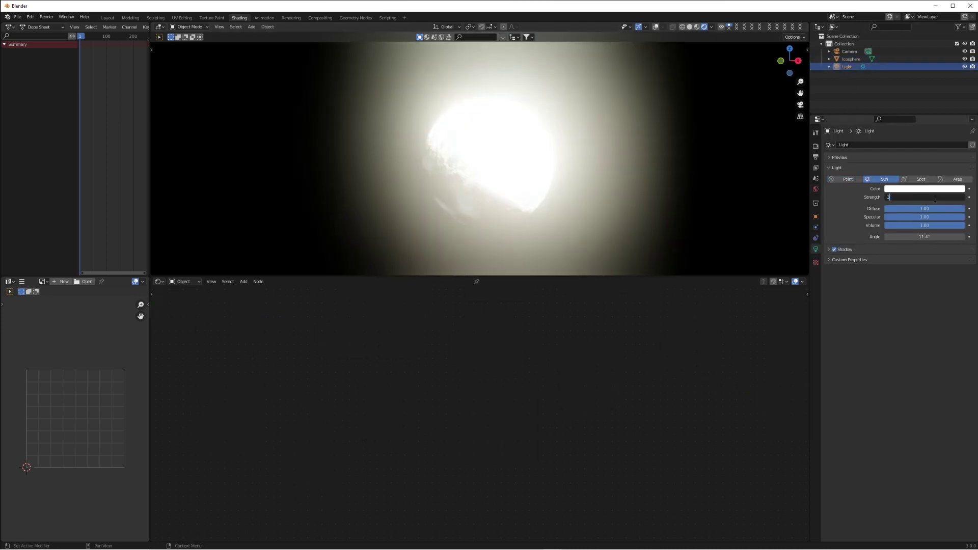
pyautogui.press('Return')
pyautogui.press('r')
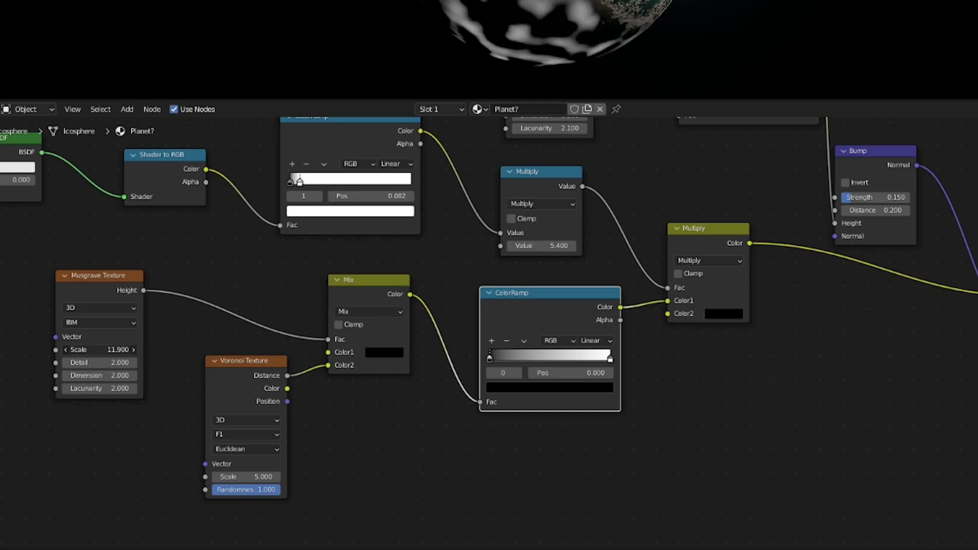
# Step: Set the new Musgrave Texture's Scale to 11.2 and Detail to 6.4, and switch both new textures to 4D
pyautogui.moveTo(104, 363); pyautogui.dragTo(145, 362)
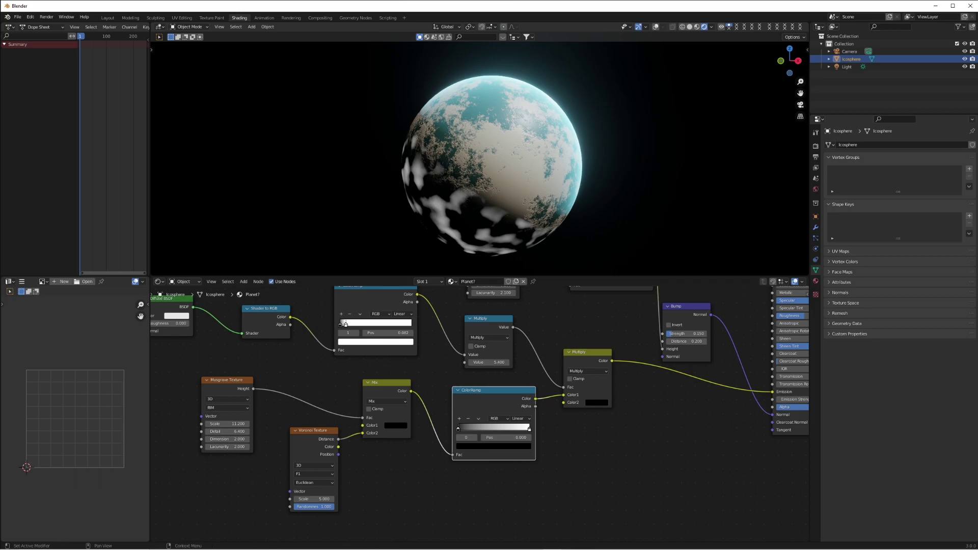
pyautogui.click(226, 399)
pyautogui.click(229, 427)
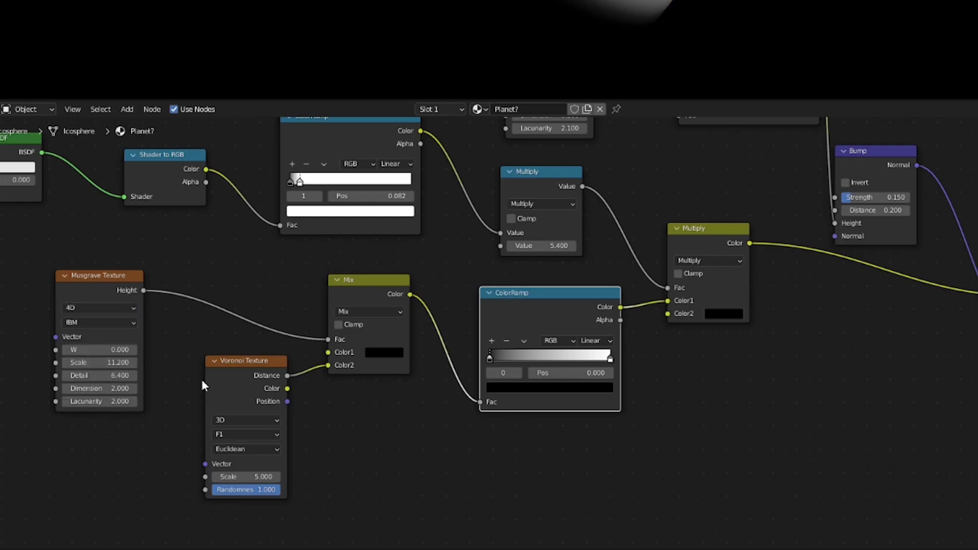
pyautogui.click(249, 421)
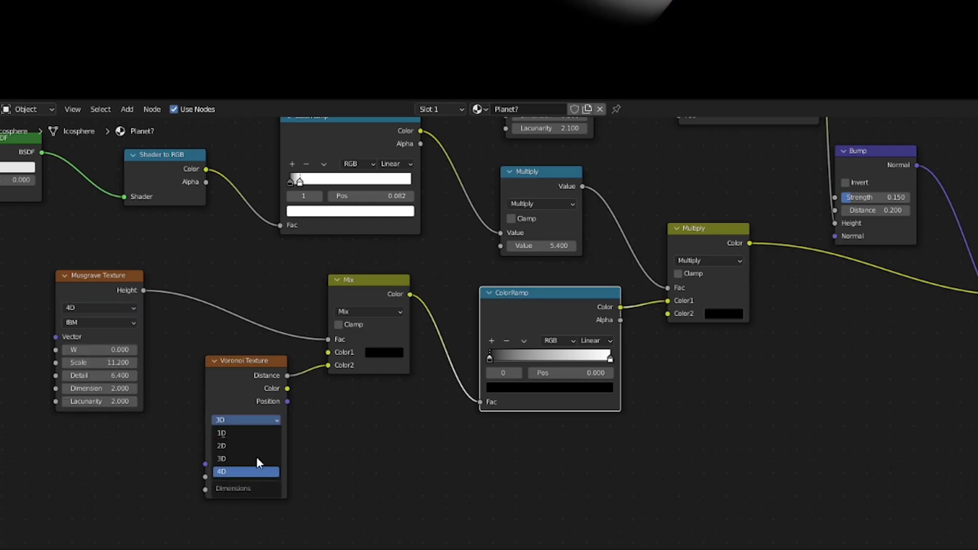
pyautogui.click(261, 470)
# Step: Set the new Musgrave Texture's Scale to 12, Dimension to 0.3 and Lacunarity to 3.3, and raise its Detail
pyautogui.click(110, 362)
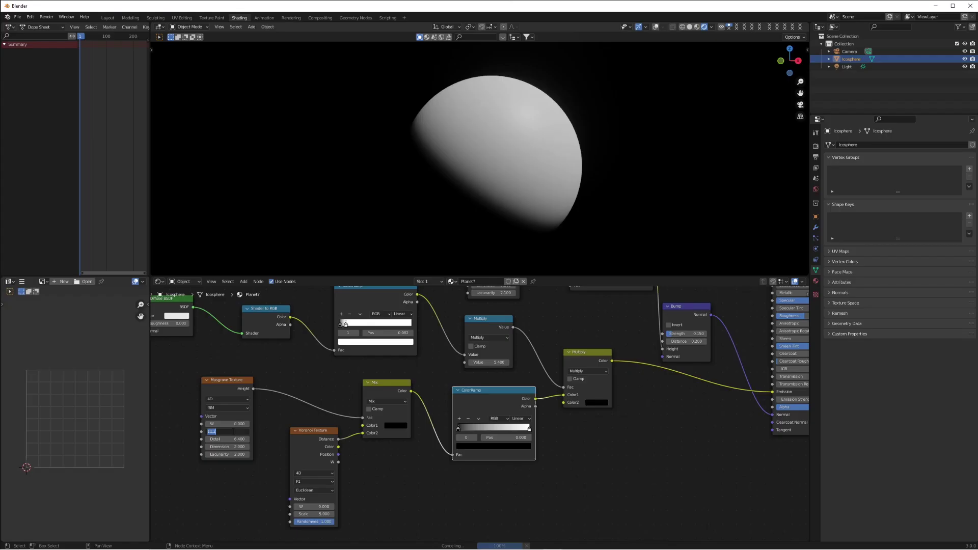
pyautogui.write('12')
pyautogui.press('Tab')
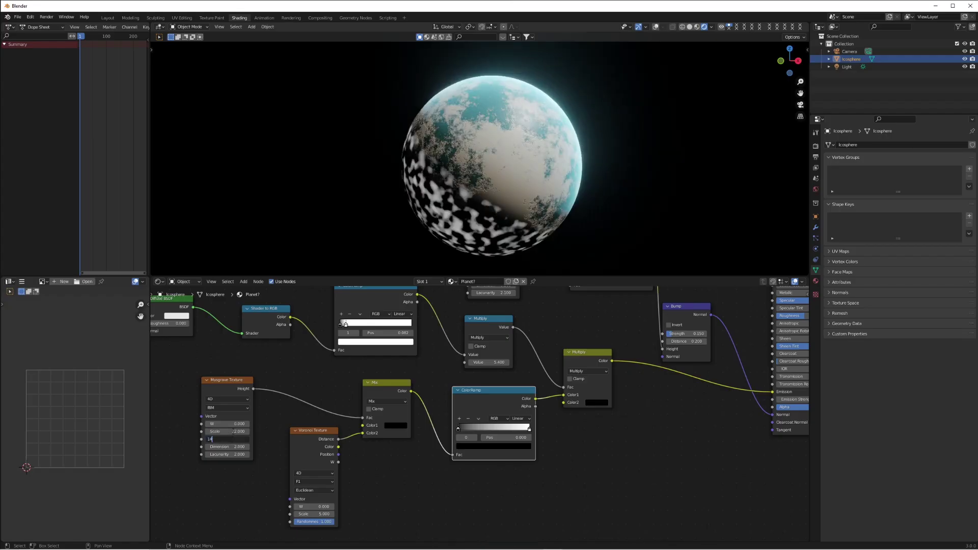
pyautogui.press('Tab')
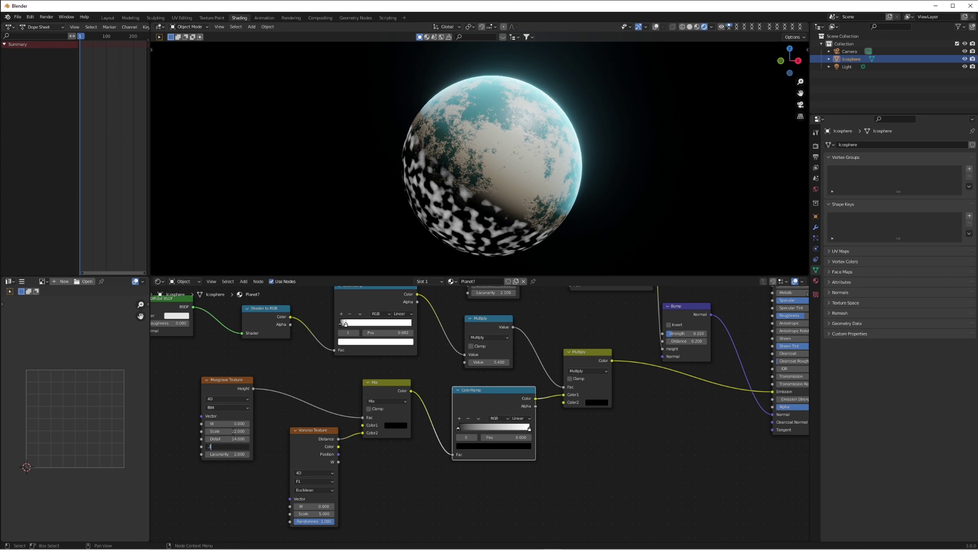
pyautogui.write('.3')
pyautogui.press('Tab')
pyautogui.write('3.3')
pyautogui.press('Return')
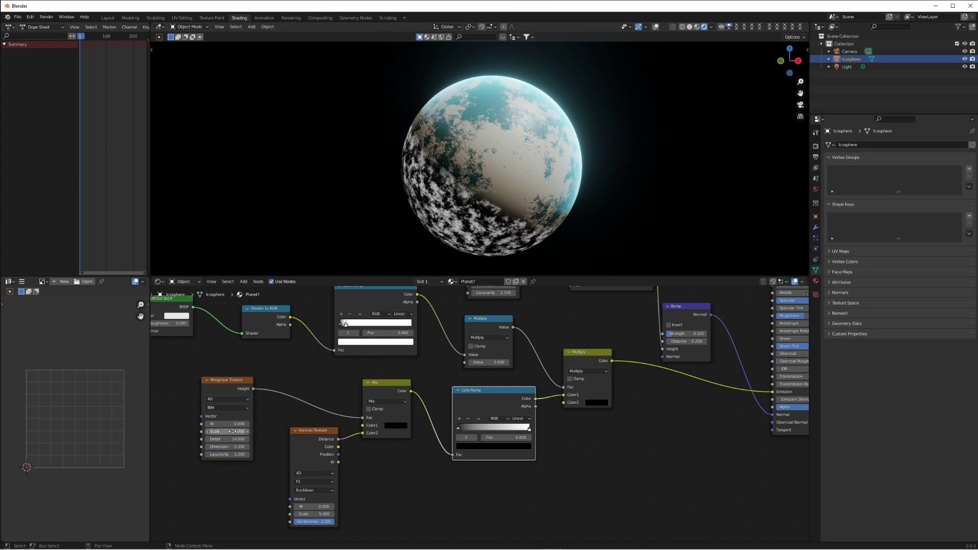
# Step: Move the two stops of the texture ColorRamp inward and darken its white stop to gray
pyautogui.moveTo(458, 429); pyautogui.dragTo(533, 428)
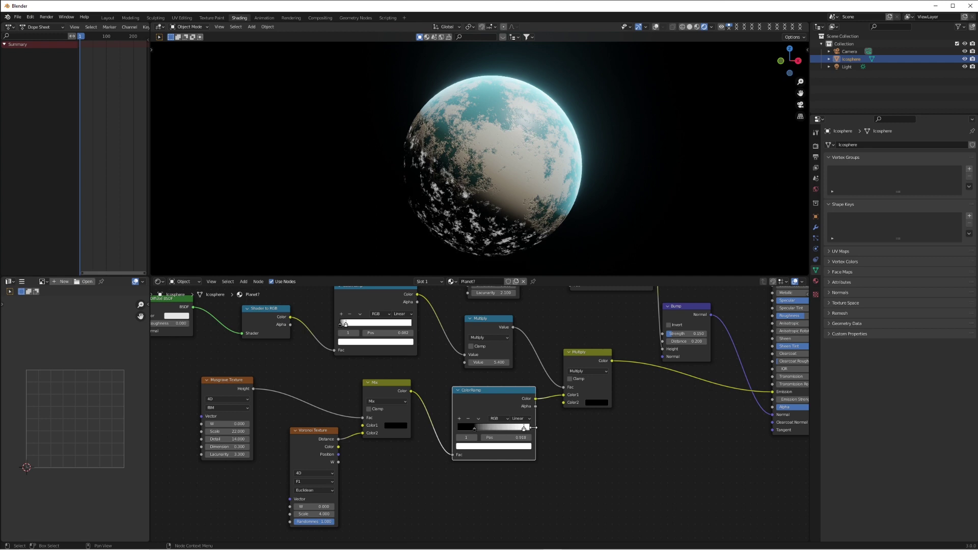
pyautogui.click(525, 446)
pyautogui.moveTo(516, 350)
pyautogui.mouseDown()
pyautogui.moveTo(516, 386)
pyautogui.moveTo(516, 369)
pyautogui.mouseUp()
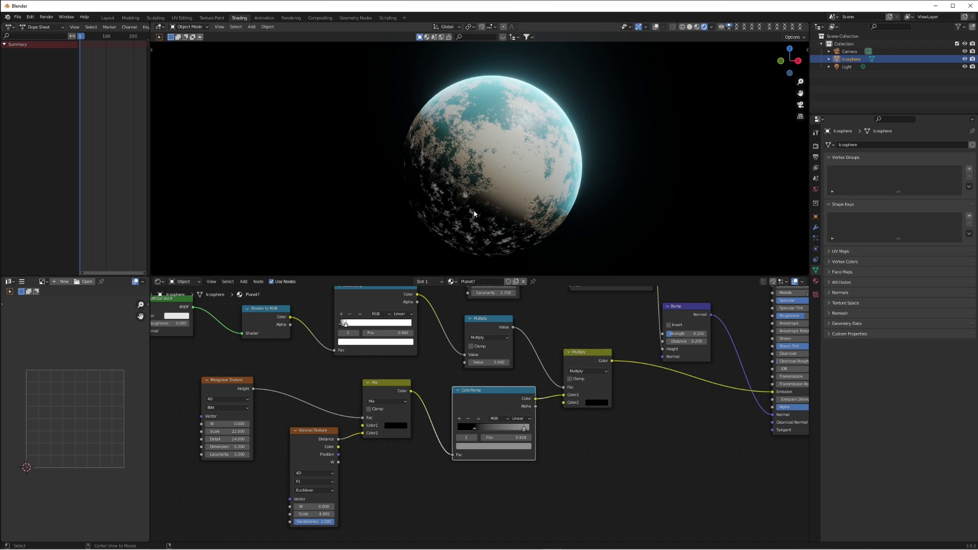
# Step: Tint the texture ColorRamp's gray stop a muted orange-brown
pyautogui.click(525, 447)
pyautogui.click(480, 386)
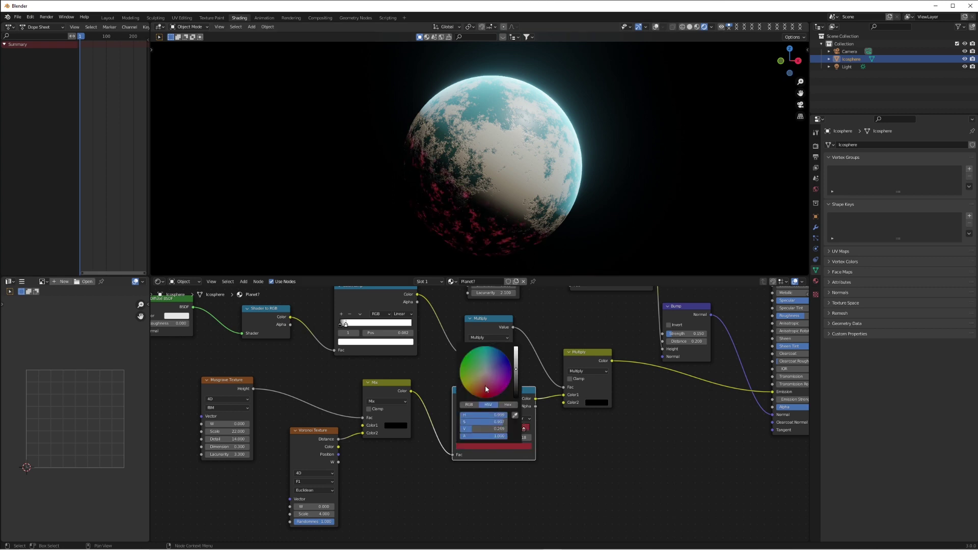
pyautogui.moveTo(480, 383); pyautogui.dragTo(482, 381)
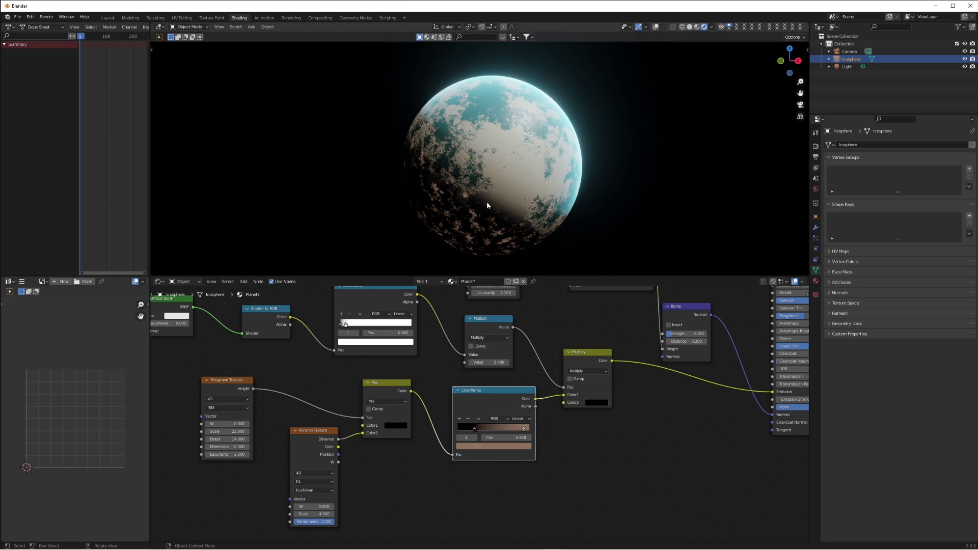
# Step: Set the city-light Musgrave Texture's Scale to 8.7 and raise the dark-side mask's Multiply value to about 60
pyautogui.moveTo(485, 201)
pyautogui.mouseDown(button='middle')
pyautogui.moveTo(469, 192)
pyautogui.moveTo(460, 208)
pyautogui.moveTo(484, 208)
pyautogui.mouseUp(button='middle')
pyautogui.scroll(-4, 460, 208)
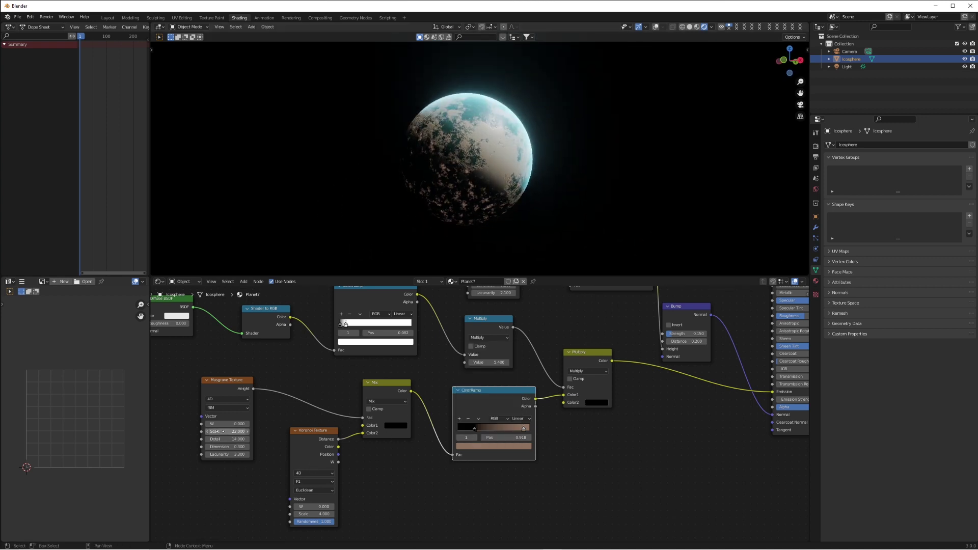
pyautogui.moveTo(227, 431); pyautogui.dragTo(249, 432)
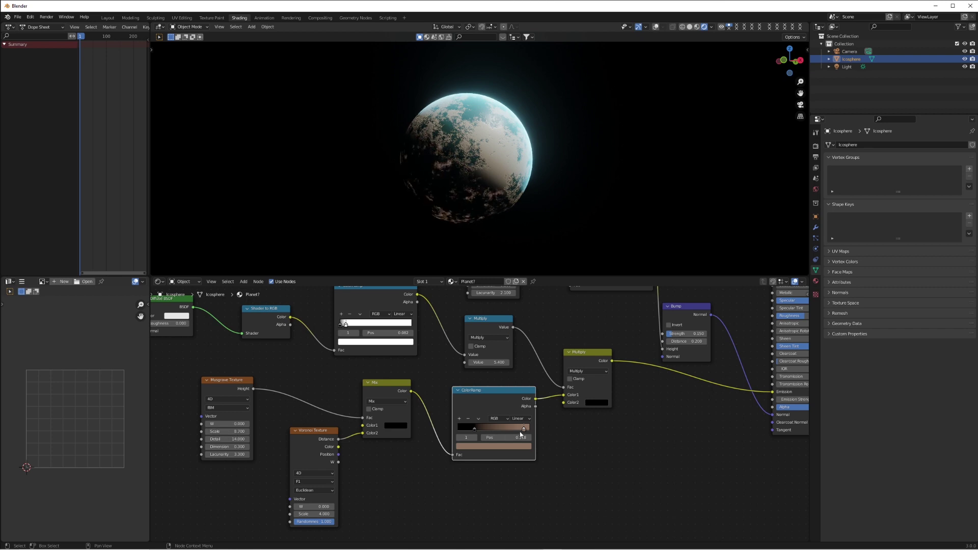
pyautogui.moveTo(492, 362); pyautogui.dragTo(505, 362)
pyautogui.moveTo(491, 362); pyautogui.dragTo(509, 362)
# Step: Move the city-light ColorRamp's black stop slightly toward the ramp's start, and change its brown stop to a darker reddish brown
pyautogui.moveTo(474, 429)
pyautogui.mouseDown()
pyautogui.moveTo(448, 431)
pyautogui.moveTo(462, 430)
pyautogui.mouseUp()
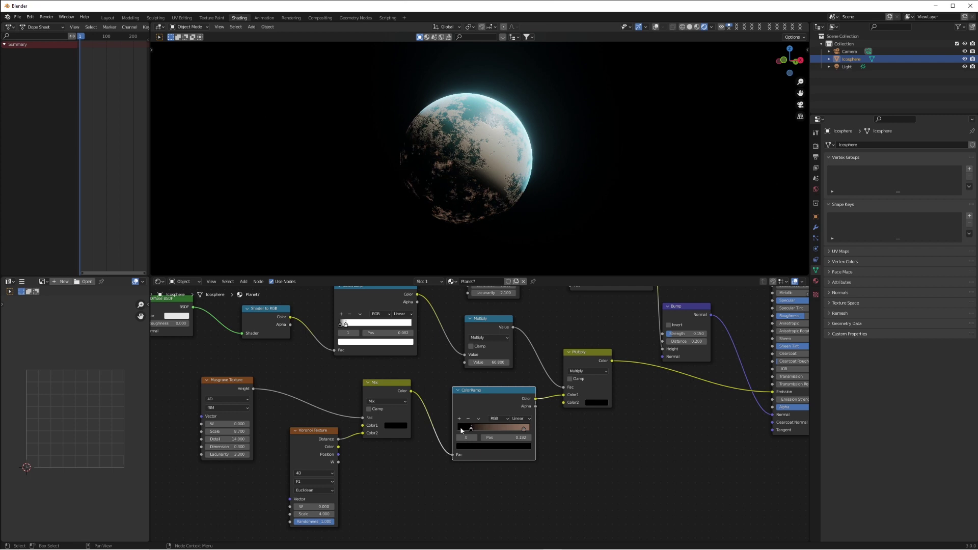
pyautogui.click(525, 430)
pyautogui.click(521, 447)
pyautogui.moveTo(517, 372); pyautogui.dragTo(516, 379)
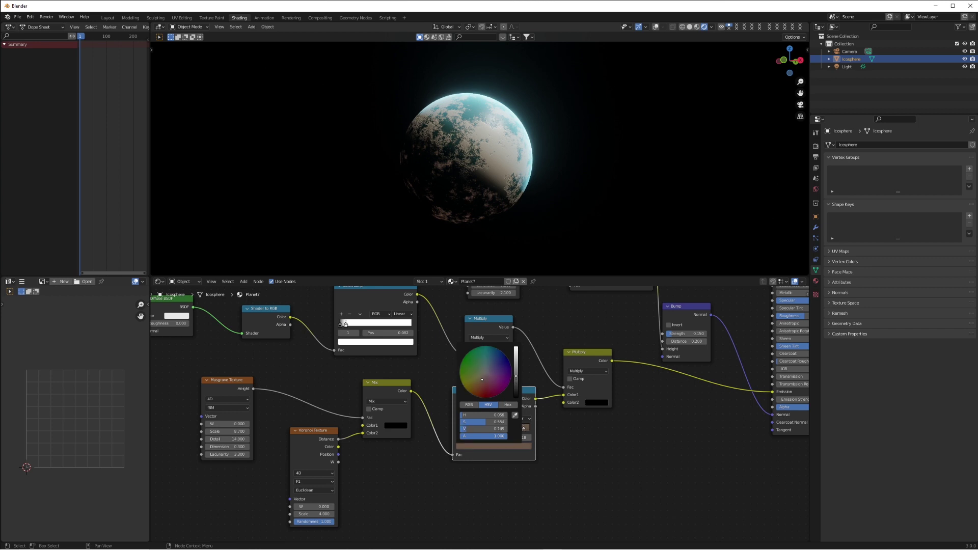
pyautogui.scroll(2, 460, 192)
pyautogui.moveTo(459, 183); pyautogui.dragTo(507, 258, button='middle')
pyautogui.click(494, 447)
pyautogui.moveTo(484, 383); pyautogui.dragTo(483, 385)
# Step: Set the Principled BSDF's Emission Strength to 7 and darken the city-light ColorRamp's reddish-brown stop
pyautogui.moveTo(777, 410); pyautogui.dragTo(716, 410, button='middle')
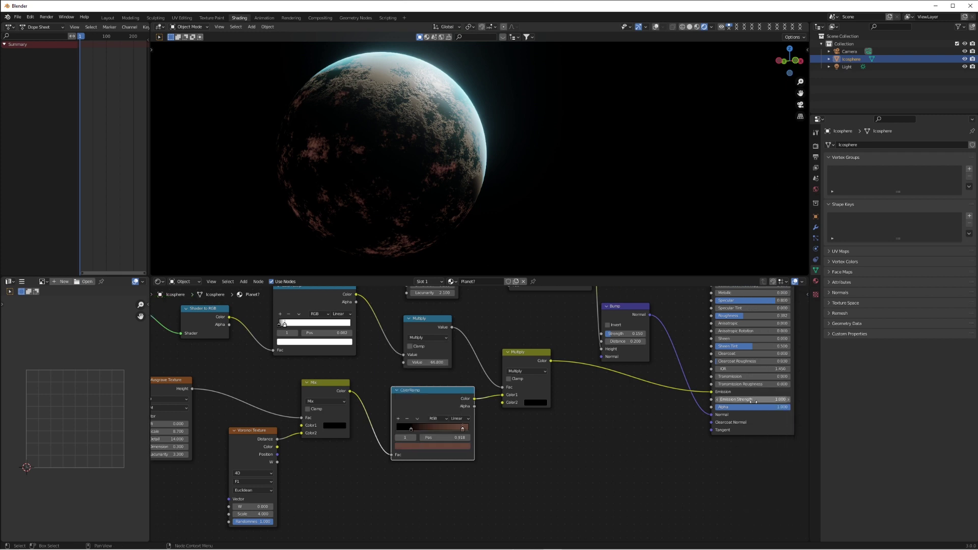
pyautogui.moveTo(752, 400)
pyautogui.mouseDown()
pyautogui.moveTo(805, 400)
pyautogui.moveTo(747, 401)
pyautogui.mouseUp()
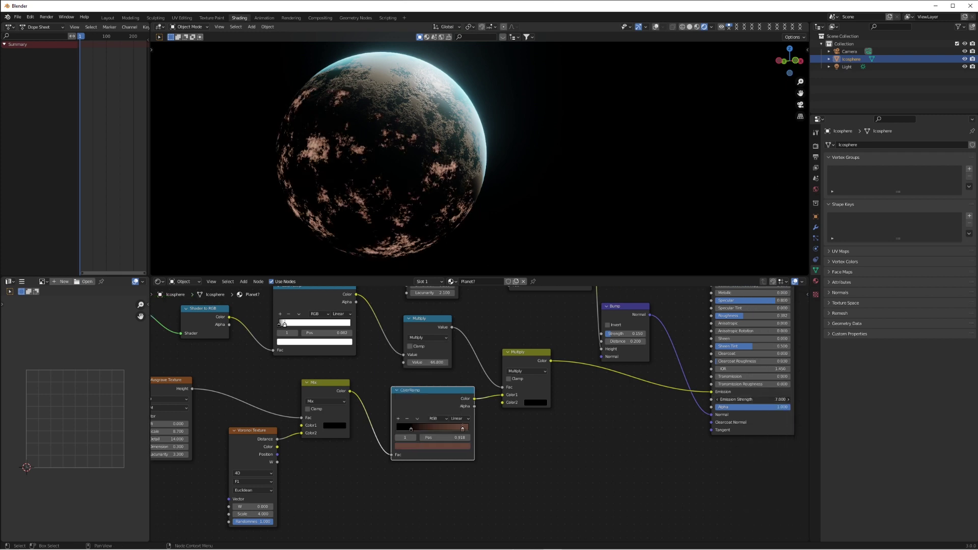
pyautogui.click(816, 147)
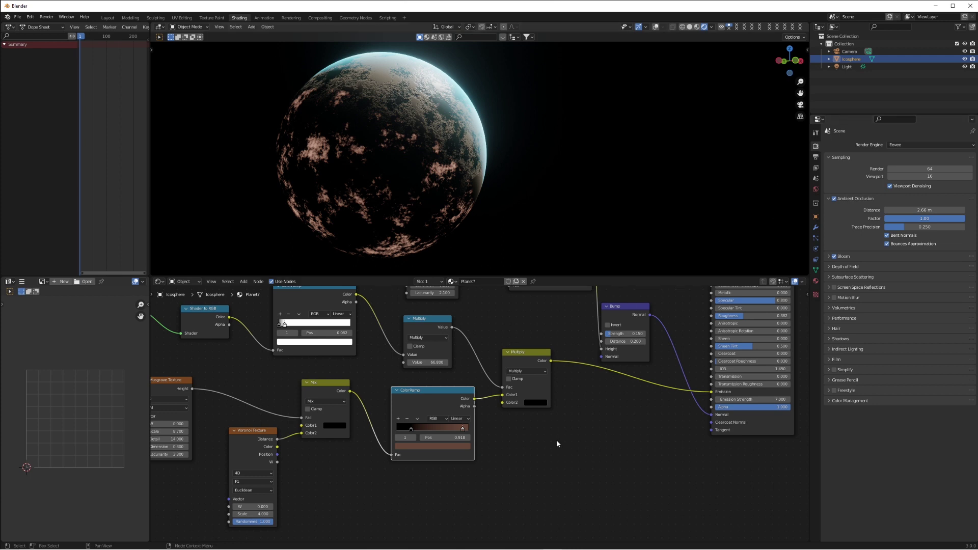
pyautogui.click(461, 447)
pyautogui.moveTo(455, 375); pyautogui.dragTo(457, 390)
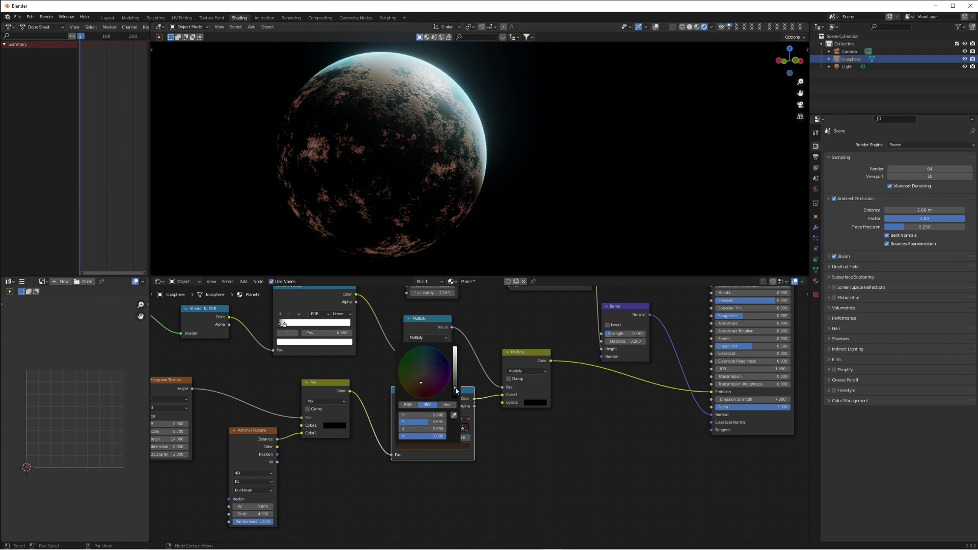
# Step: Set the city-light Musgrave Texture's Scale to 8.2 and adjust its Detail
pyautogui.moveTo(525, 148); pyautogui.dragTo(488, 214, button='middle')
pyautogui.scroll(-1, 478, 156)
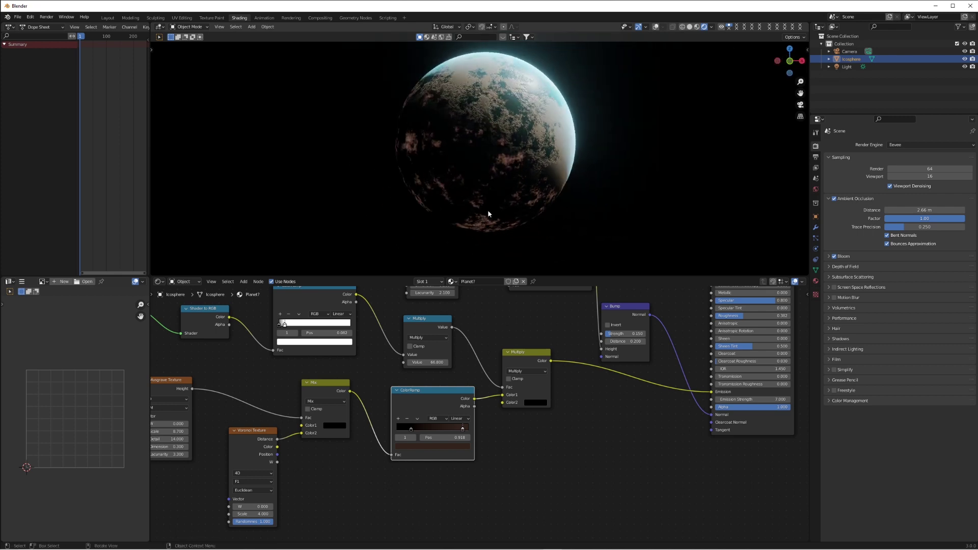
pyautogui.moveTo(221, 439); pyautogui.dragTo(252, 440, button='middle')
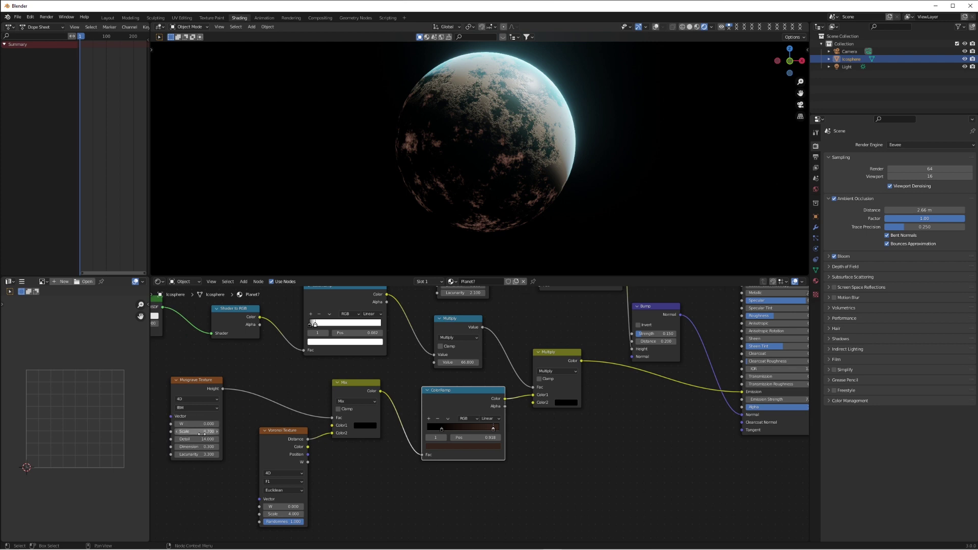
pyautogui.moveTo(197, 432)
pyautogui.mouseDown()
pyautogui.moveTo(216, 431)
pyautogui.moveTo(192, 431)
pyautogui.moveTo(199, 440)
pyautogui.mouseUp()
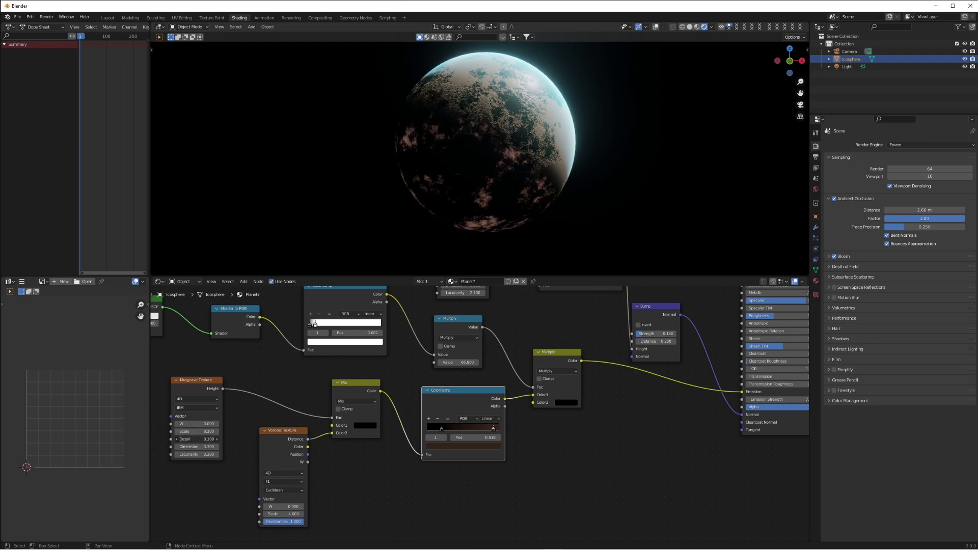
pyautogui.moveTo(510, 122); pyautogui.dragTo(487, 147, button='middle')
# Step: Recolor the surface ColorRamp's cream stop, trying greens and settling on a darker, muted warm gray
pyautogui.keyDown('shift'); pyautogui.scroll(5, 652, 446); pyautogui.keyUp('shift')
pyautogui.click(564, 337)
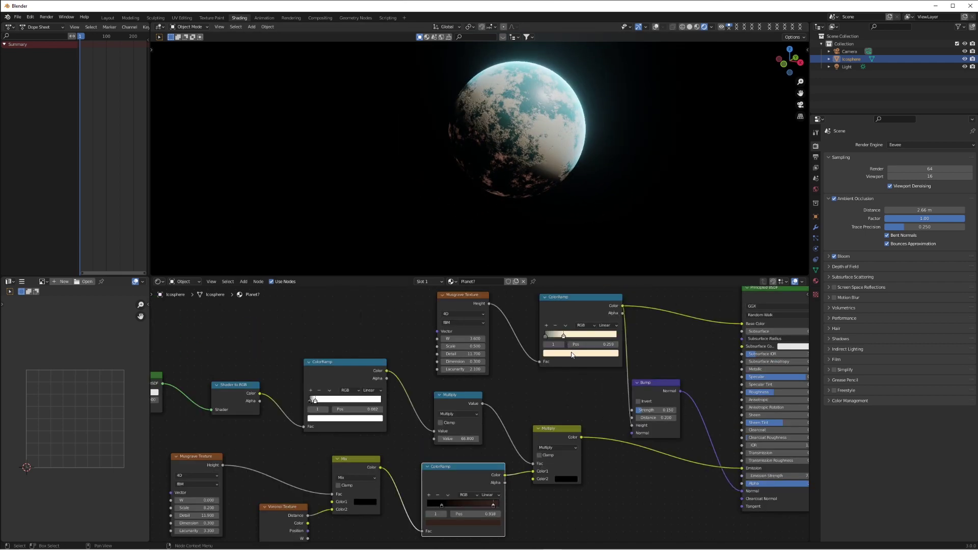
pyautogui.click(573, 353)
pyautogui.click(558, 276)
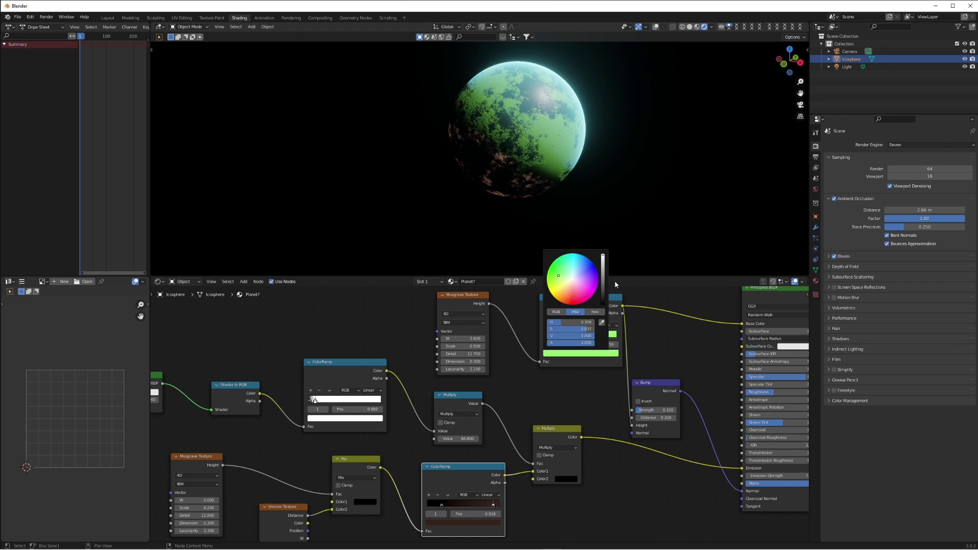
pyautogui.moveTo(605, 291); pyautogui.dragTo(603, 278)
pyautogui.click(564, 278)
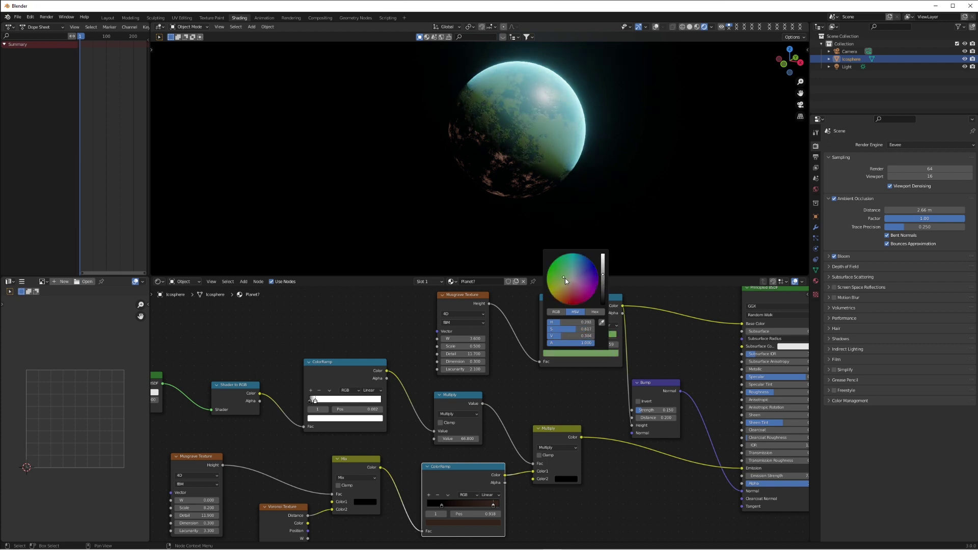
pyautogui.scroll(-3, 441, 130)
pyautogui.moveTo(544, 127); pyautogui.dragTo(509, 143, button='middle')
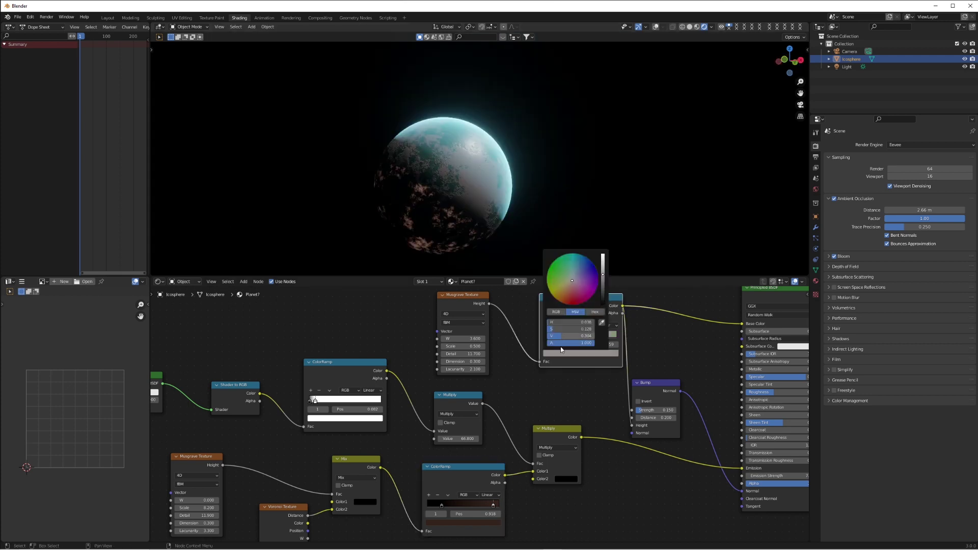
# Step: Recolor the surface ColorRamp's dark teal stop a dark purple
pyautogui.click(544, 336)
pyautogui.click(564, 354)
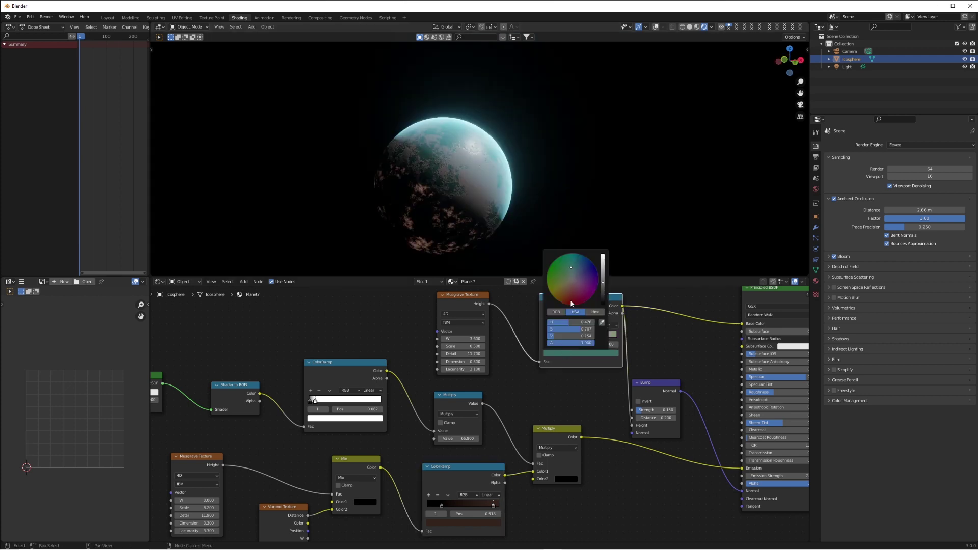
pyautogui.click(570, 285)
pyautogui.click(586, 275)
pyautogui.moveTo(583, 271); pyautogui.dragTo(582, 270)
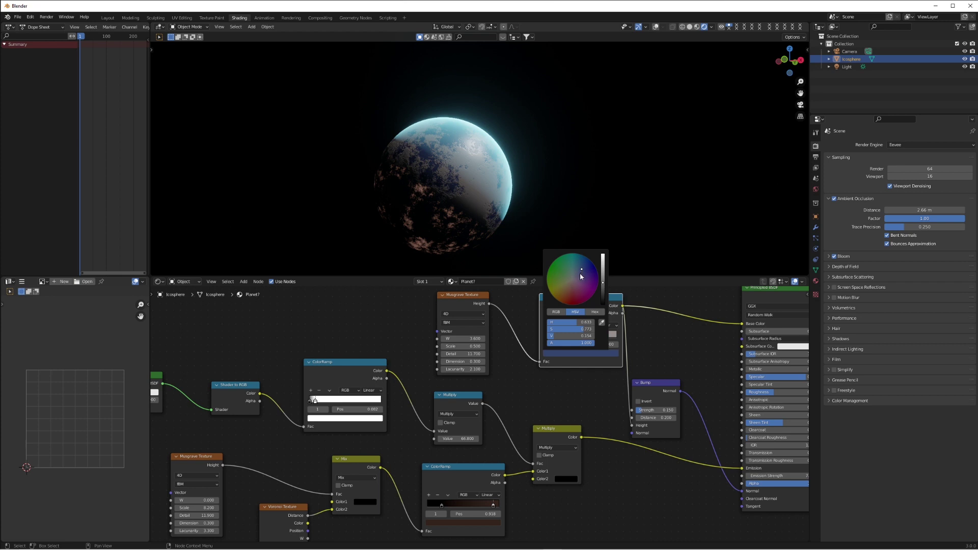
# Step: Change the atmosphere Emission shader's color from cyan to a pale lavender
pyautogui.press('Home')
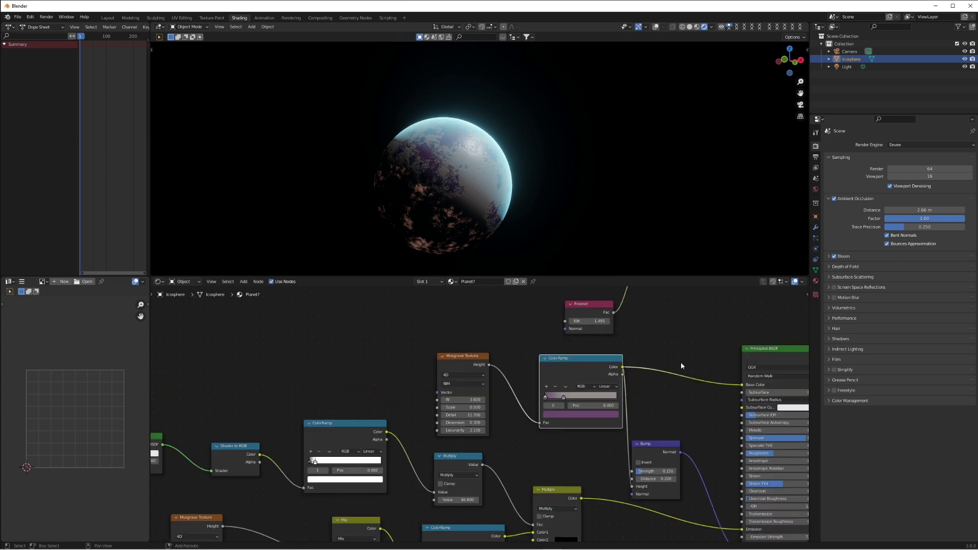
pyautogui.scroll(-1, 659, 353)
pyautogui.moveTo(740, 352); pyautogui.dragTo(650, 416, button='middle')
pyautogui.scroll(3, 637, 393)
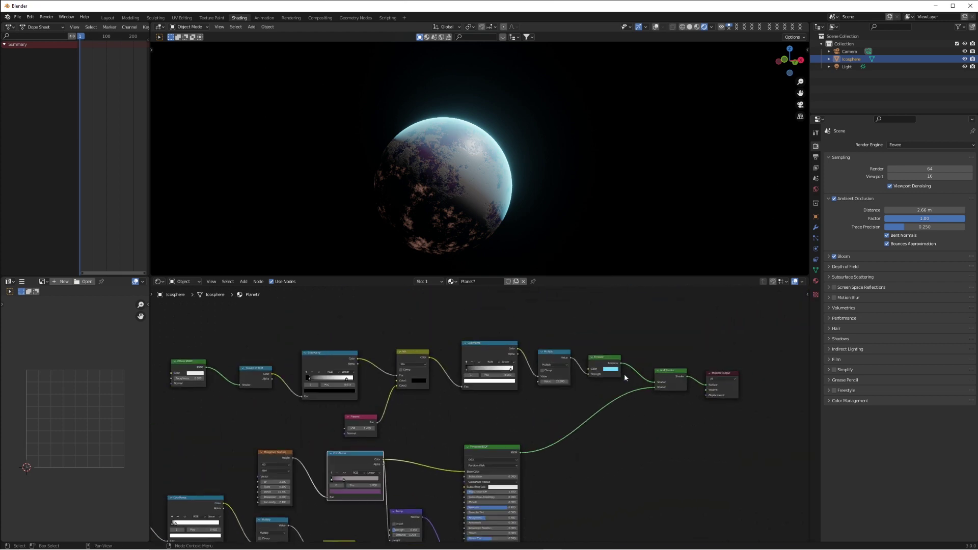
pyautogui.click(613, 371)
pyautogui.moveTo(625, 323); pyautogui.dragTo(627, 321)
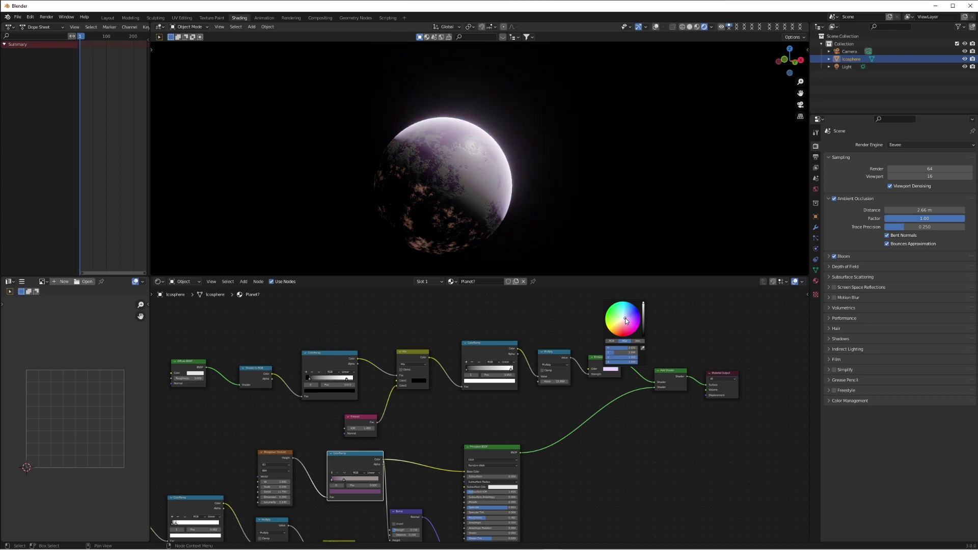
pyautogui.scroll(3, 556, 214)
pyautogui.moveTo(556, 214); pyautogui.dragTo(476, 151, button='middle')
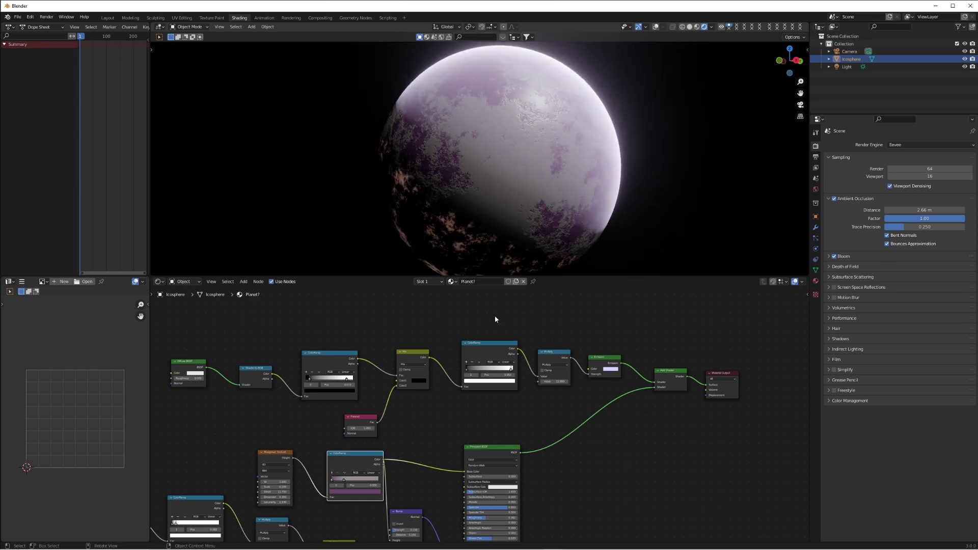
# Step: Rename the material as Planet
pyautogui.keyDown('ctrl'); pyautogui.scroll(-6, 401, 441); pyautogui.keyUp('ctrl')
pyautogui.keyDown('ctrl'); pyautogui.scroll(8, 396, 436); pyautogui.keyUp('ctrl')
pyautogui.scroll(-5, 444, 427)
pyautogui.keyDown('shift'); pyautogui.scroll(-4, 455, 422); pyautogui.keyUp('shift')
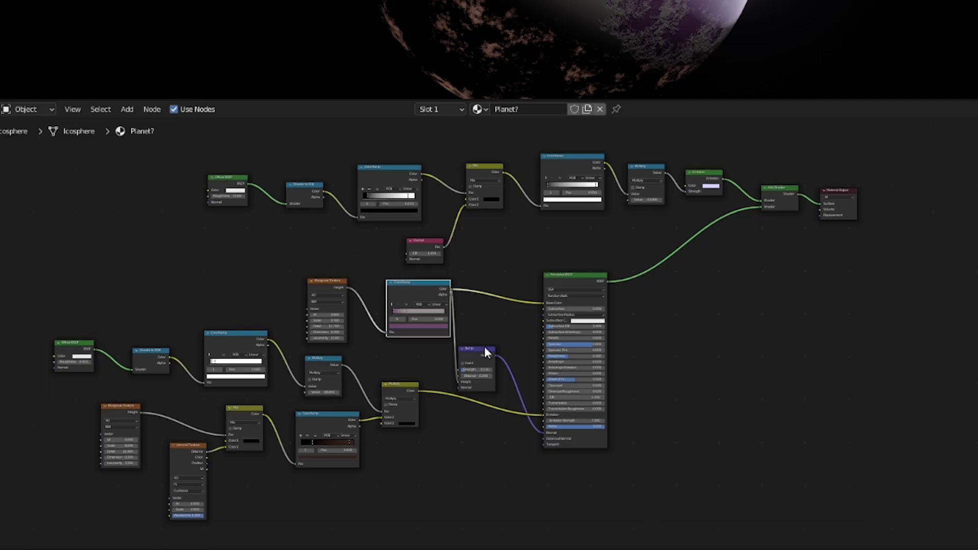
pyautogui.keyDown('shift'); pyautogui.scroll(1, 454, 418); pyautogui.keyUp('shift')
pyautogui.click(541, 109)
pyautogui.click(541, 109)
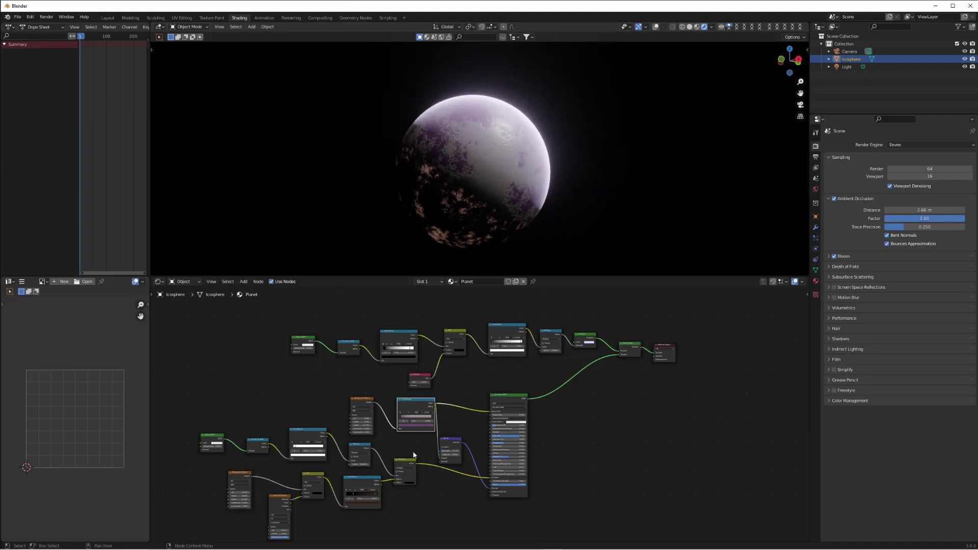
# Step: Recolor the surface ColorRamp's purple stop a dark greenish gray, and shift the city-light ColorRamp's brown stop toward pinkish red
pyautogui.click(424, 425)
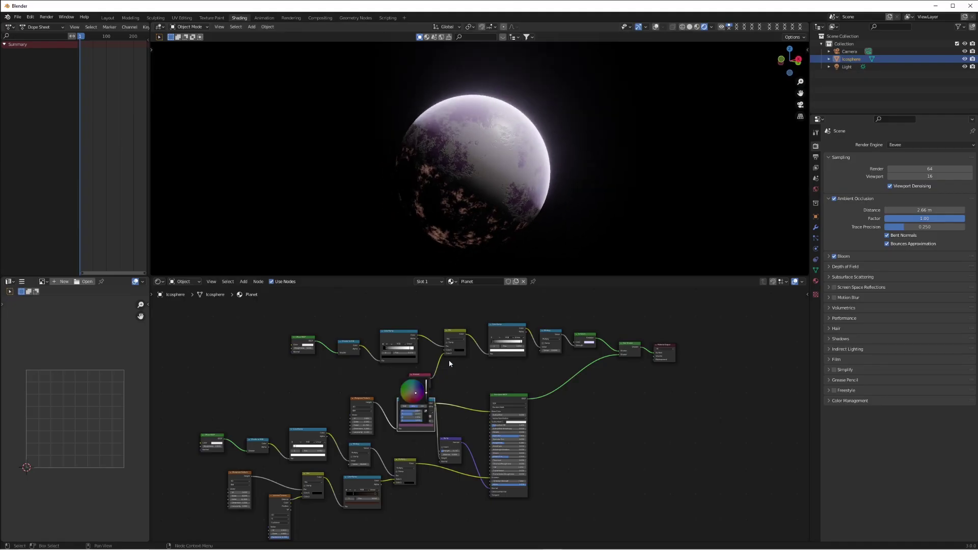
pyautogui.click(419, 427)
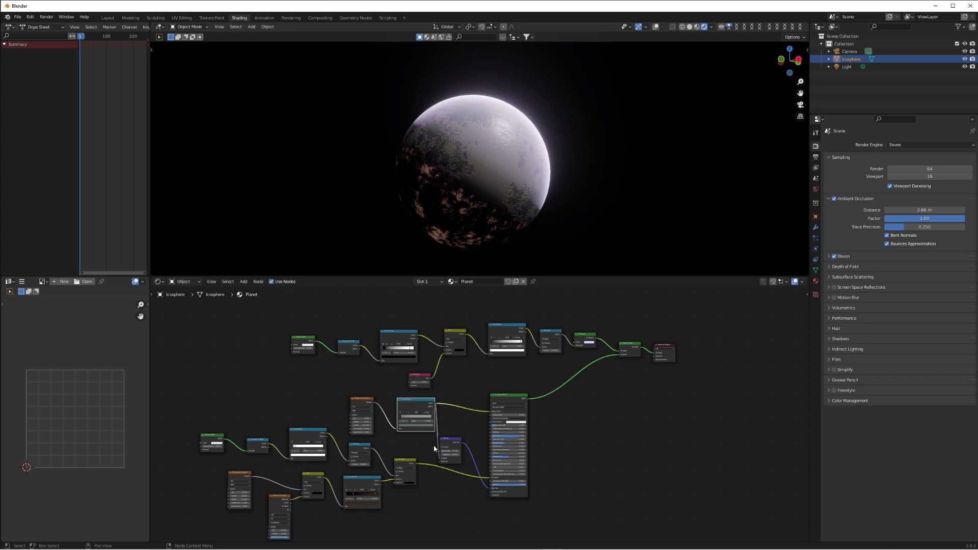
pyautogui.click(362, 504)
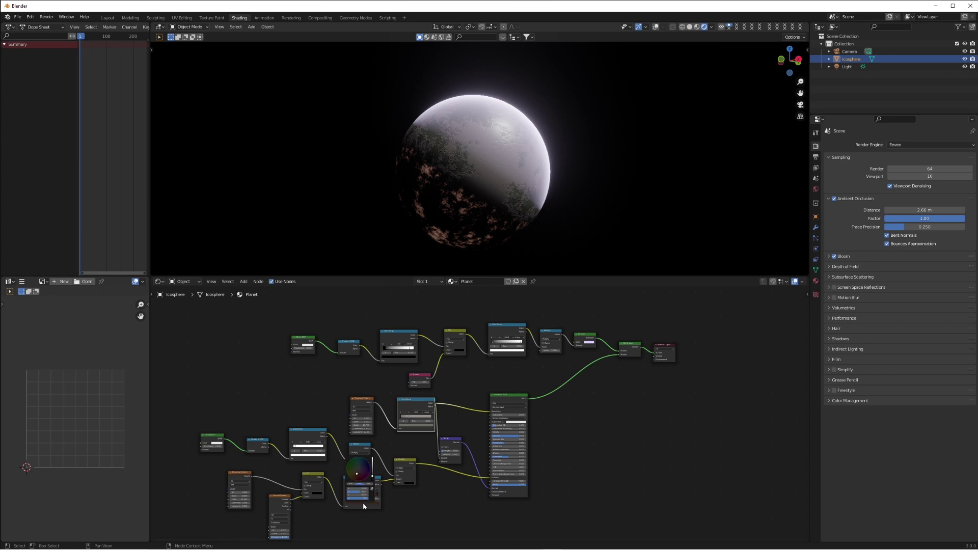
pyautogui.moveTo(357, 474); pyautogui.dragTo(359, 476)
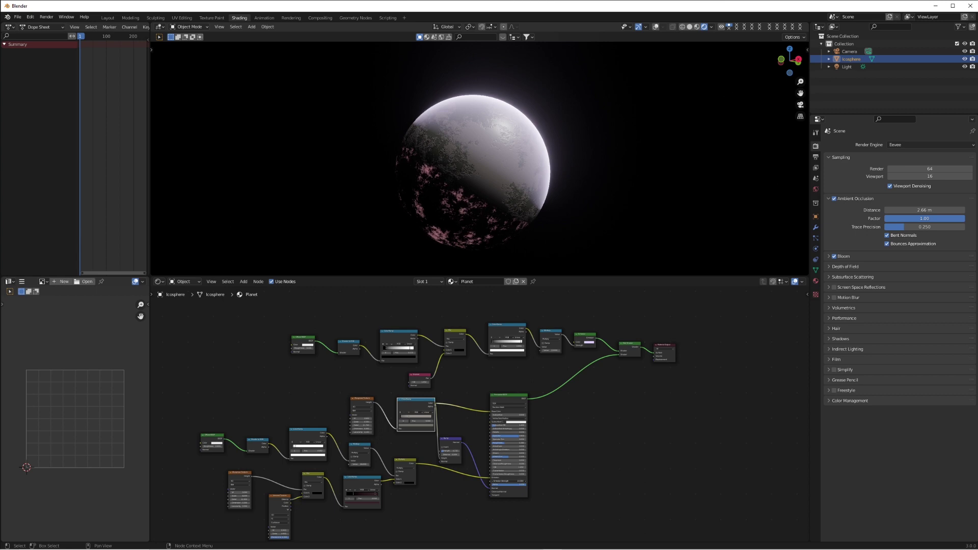
# Step: Lower the Principled BSDF's Emission Strength and move the white stop of the atmosphere's first ColorRamp closer to the ramp's end
pyautogui.moveTo(508, 481); pyautogui.dragTo(495, 481)
pyautogui.scroll(-4, 465, 188)
pyautogui.scroll(4, 466, 188)
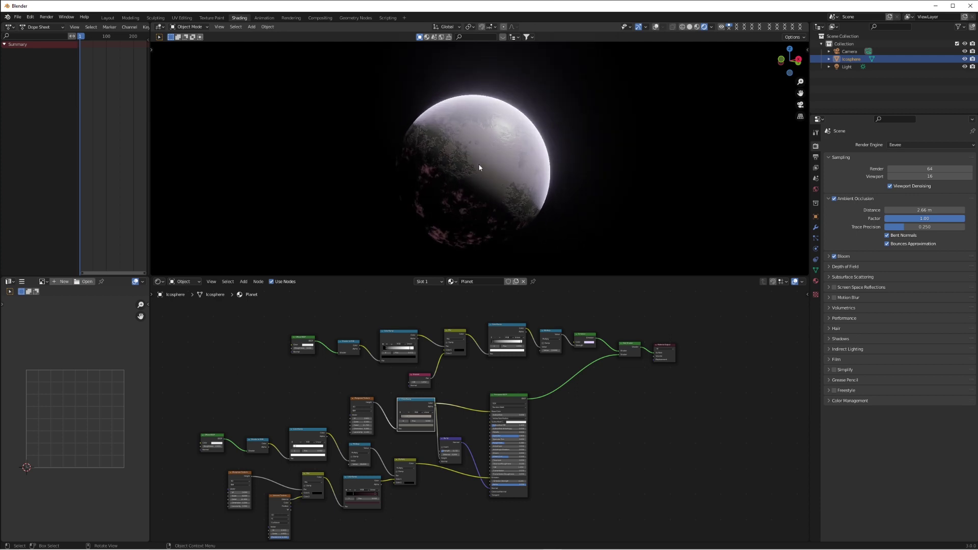
pyautogui.scroll(2, 430, 353)
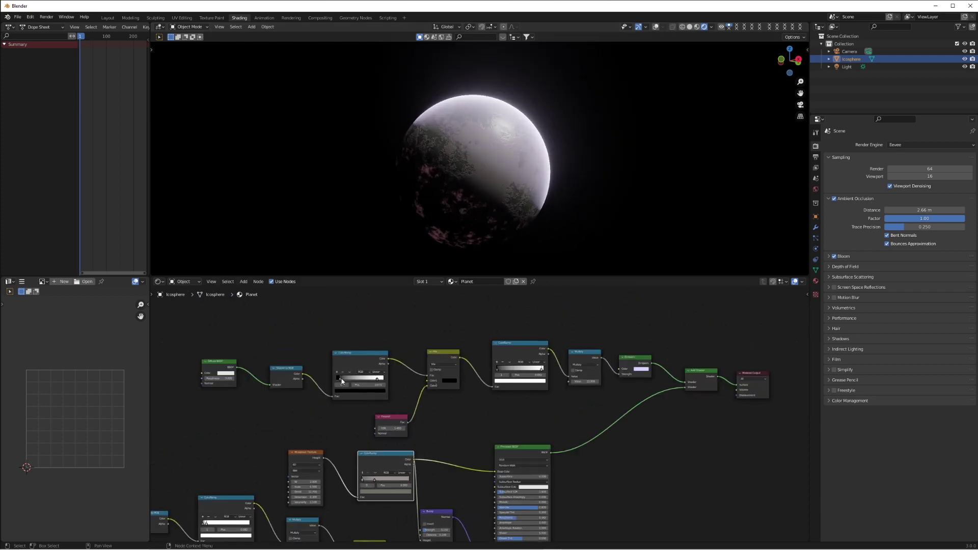
pyautogui.moveTo(341, 379); pyautogui.dragTo(402, 378)
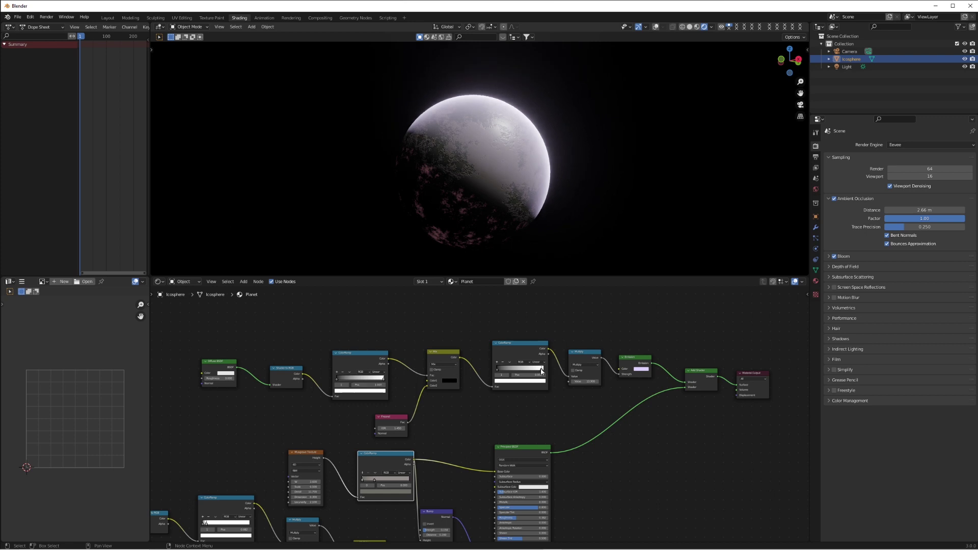